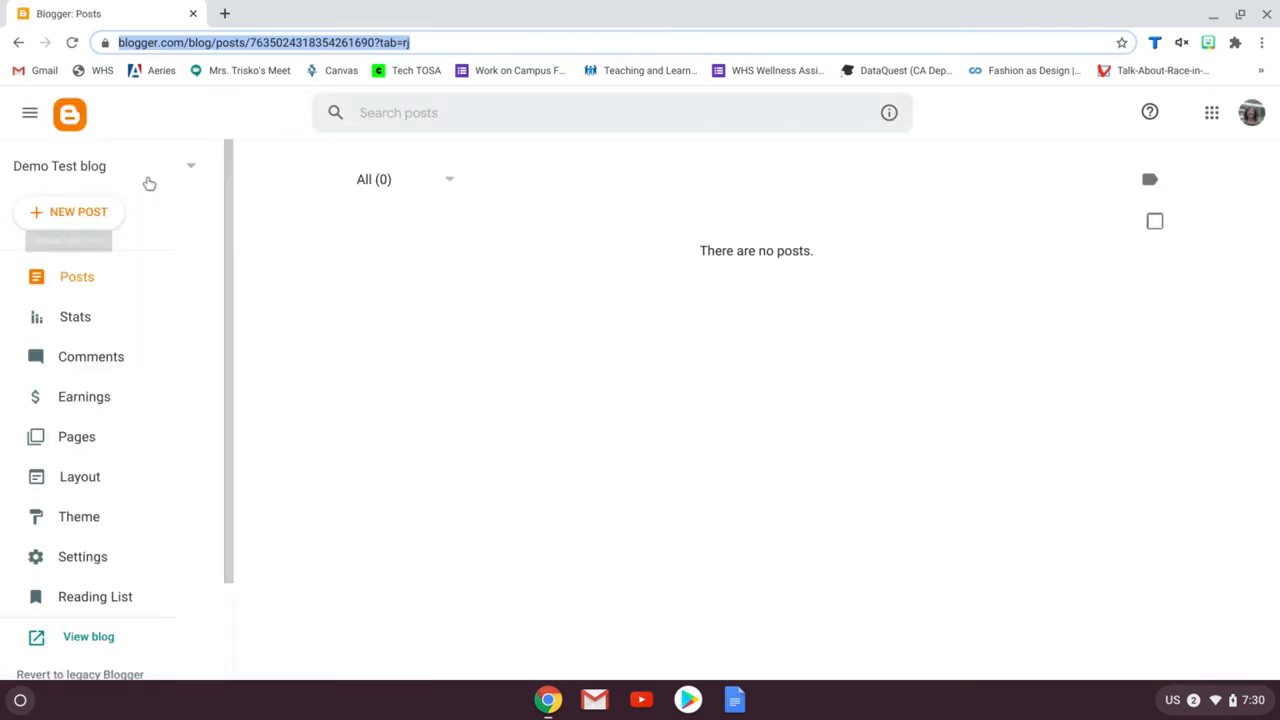
Start a new blog and give it the title Demo Demo Blog
{"action": "left_click", "coordinate": [190, 167]}
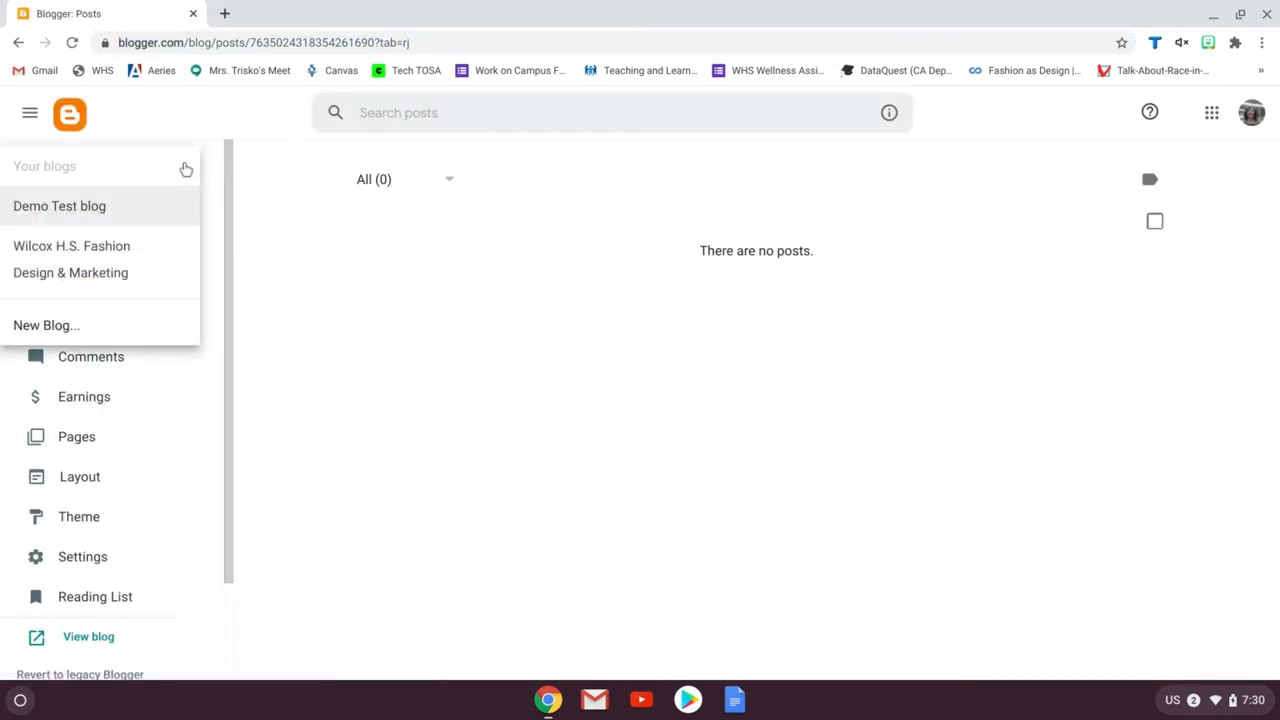
{"action": "left_click", "coordinate": [42, 326]}
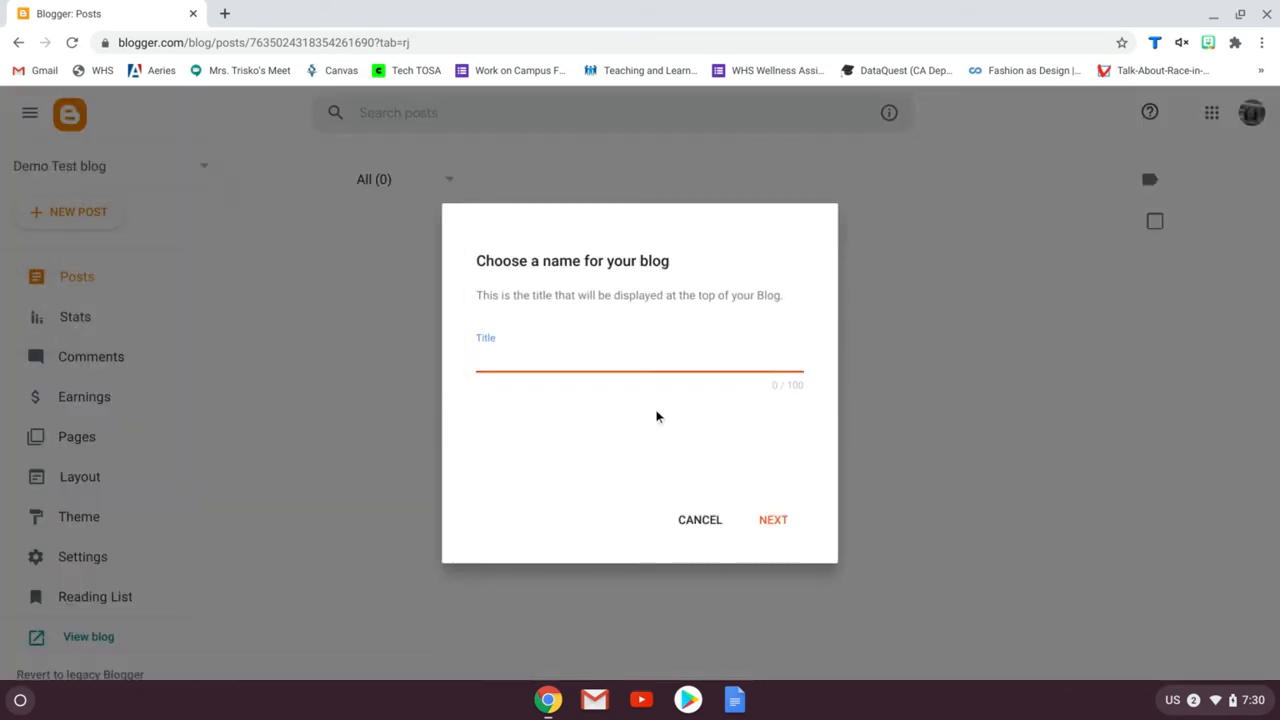
{"action": "type", "text": "Demodem"}
{"action": "type", "text": " Demo Blog"}
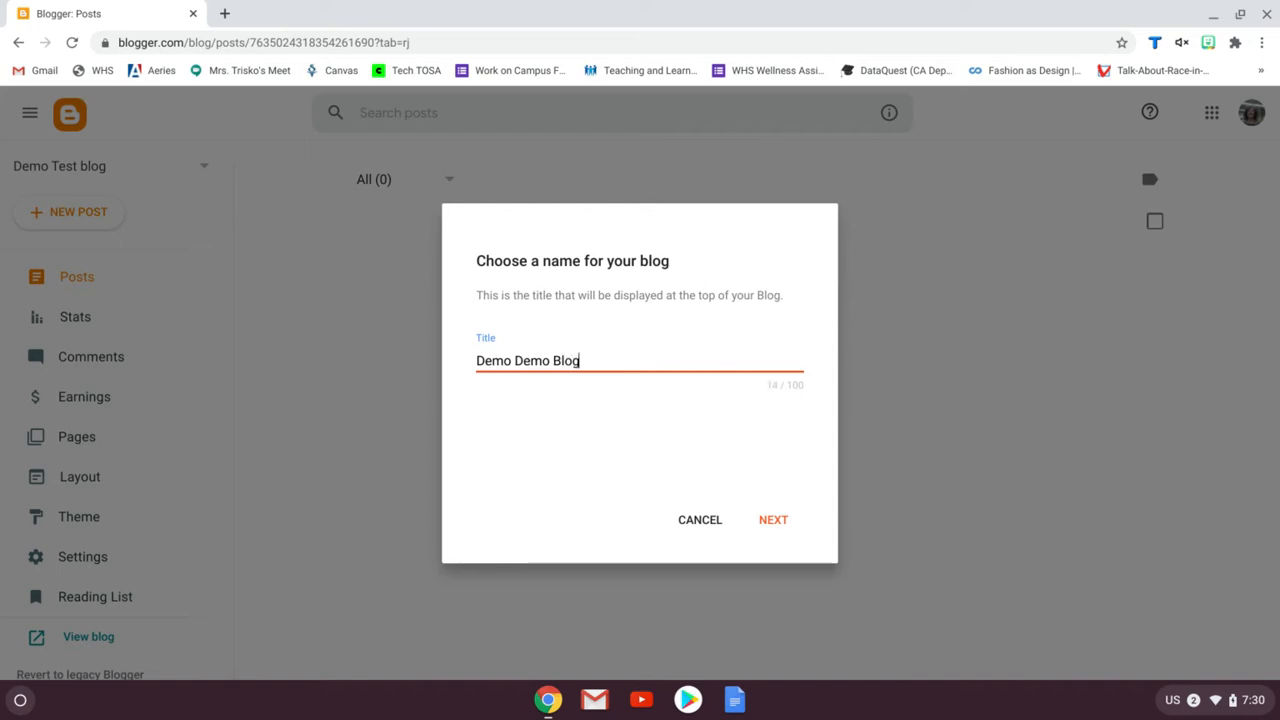
{"action": "left_click", "coordinate": [766, 522]}
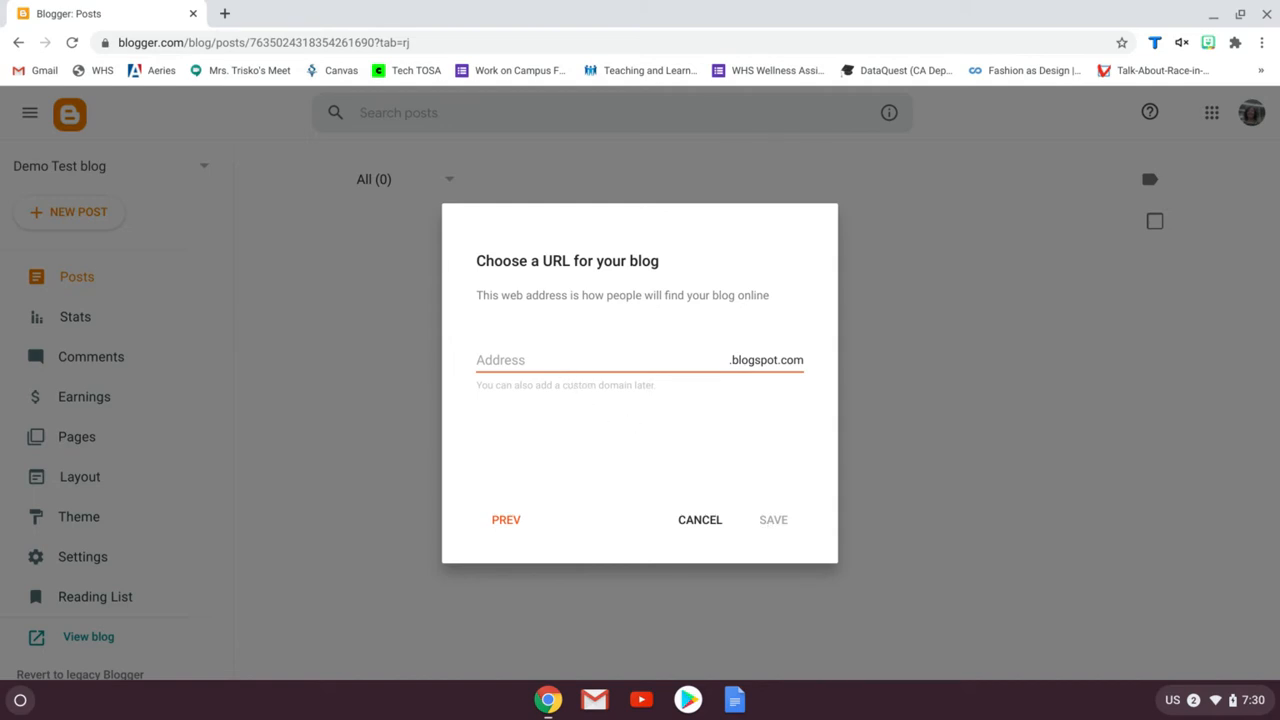
Set the blog's address to Demodemoblog100.blogspot.com and save the new blog
{"action": "left_click", "coordinate": [553, 362]}
{"action": "type", "text": "Demo"}
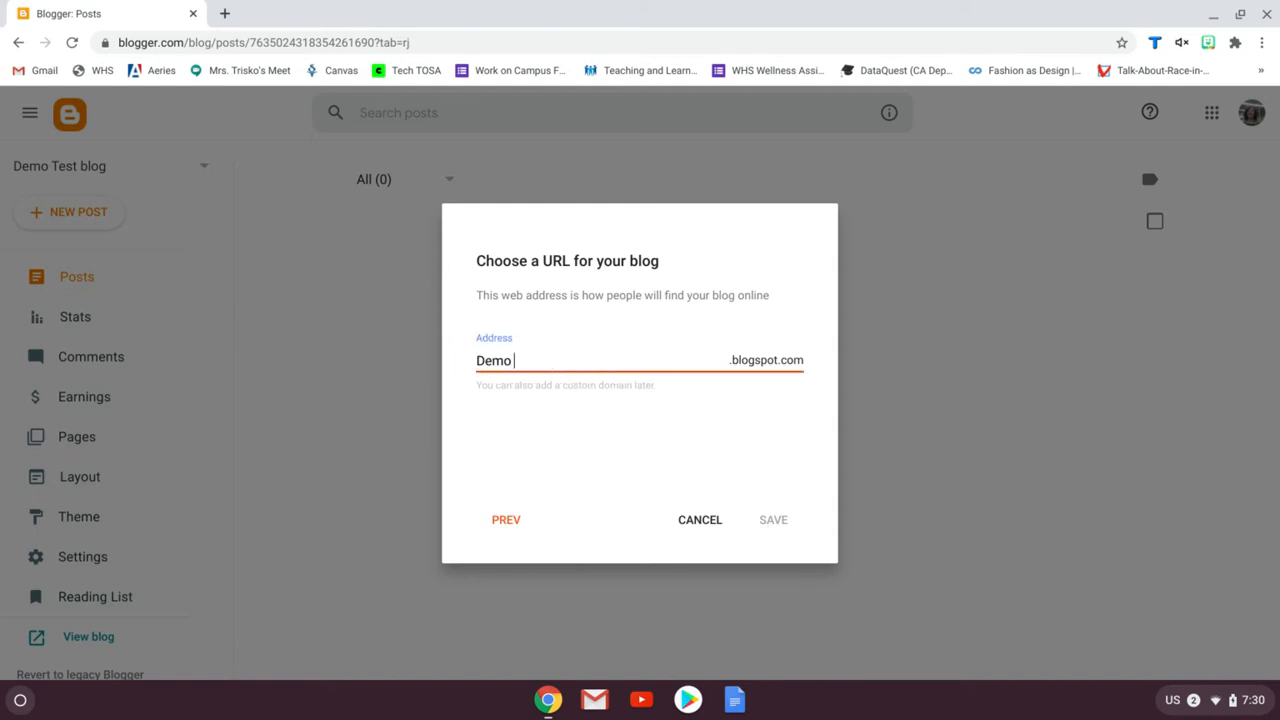
{"action": "type", "text": "demoblog"}
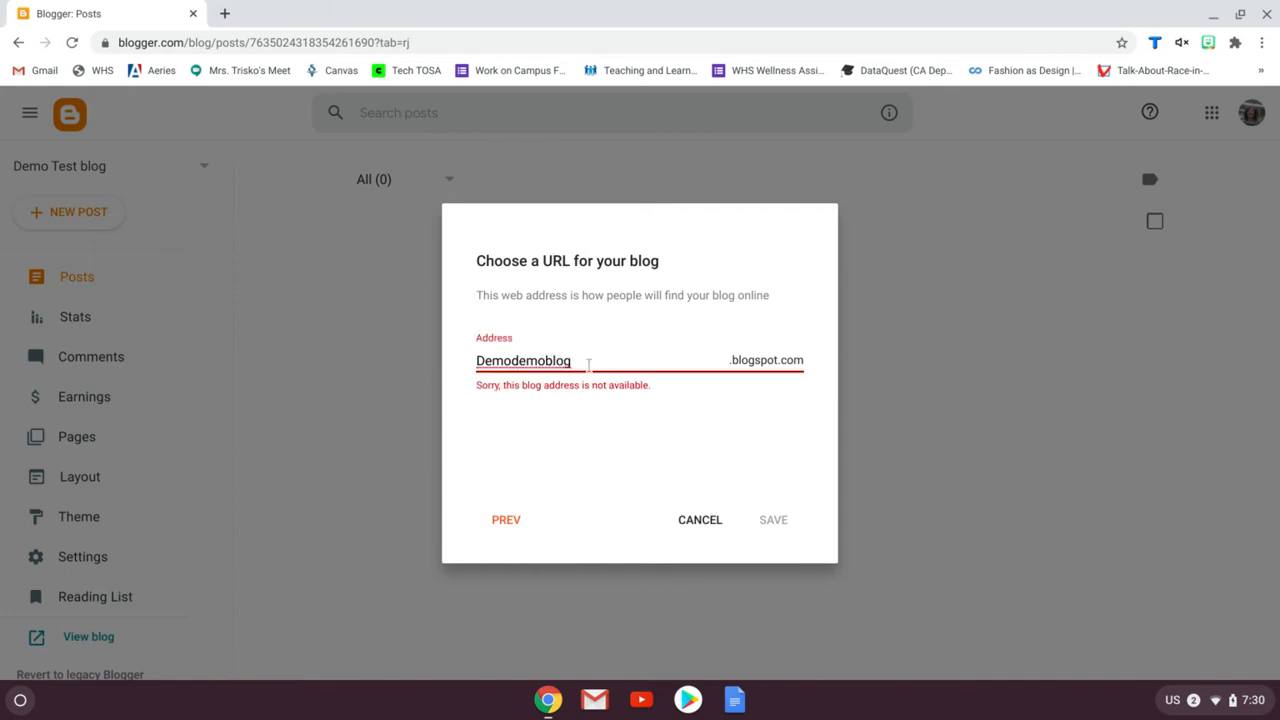
{"action": "type", "text": "100"}
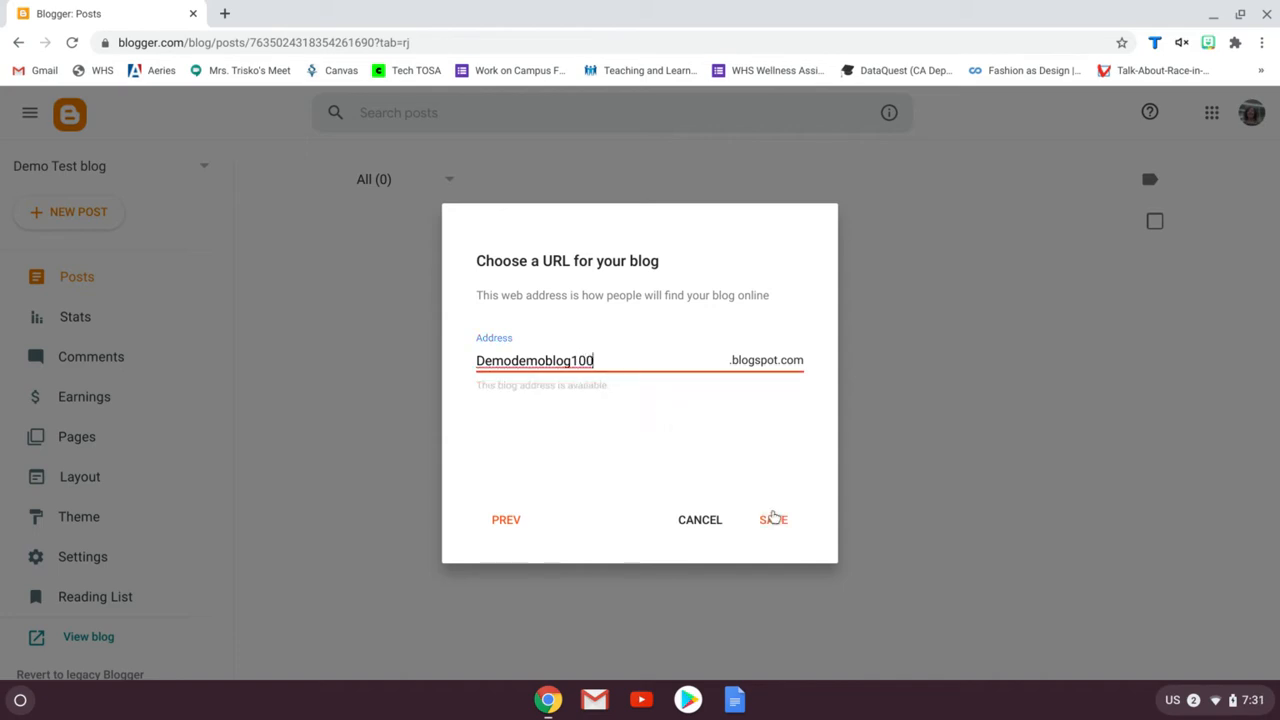
{"action": "left_click", "coordinate": [773, 519]}
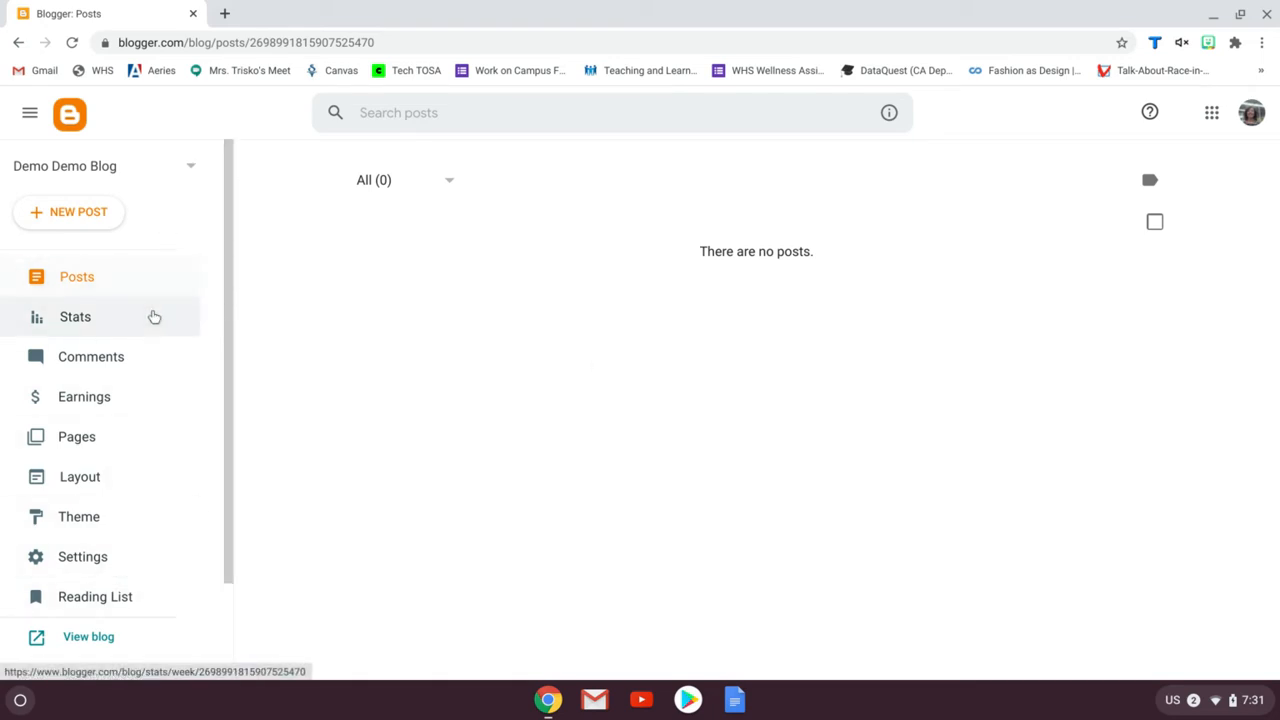
Open the new blog's Theme settings
{"action": "scroll", "coordinate": [150, 317], "scroll_direction": "down", "scroll_amount": 2}
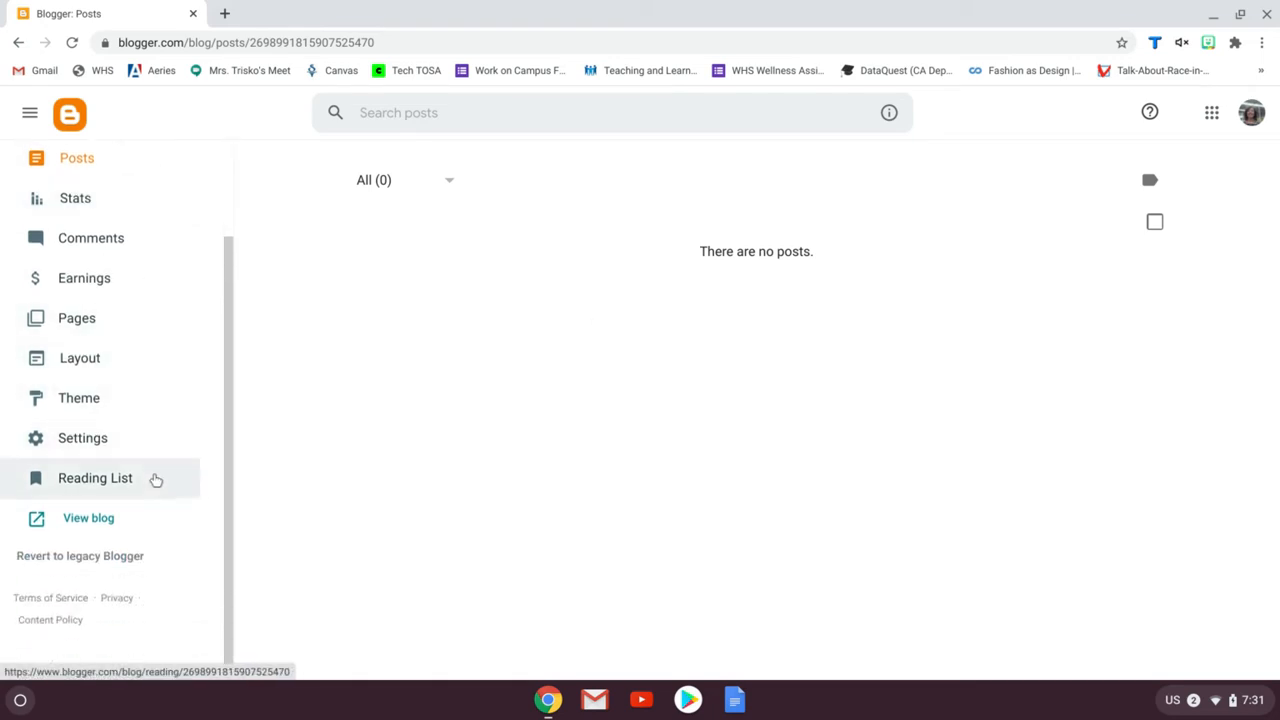
{"action": "scroll", "coordinate": [166, 389], "scroll_direction": "up", "scroll_amount": 2}
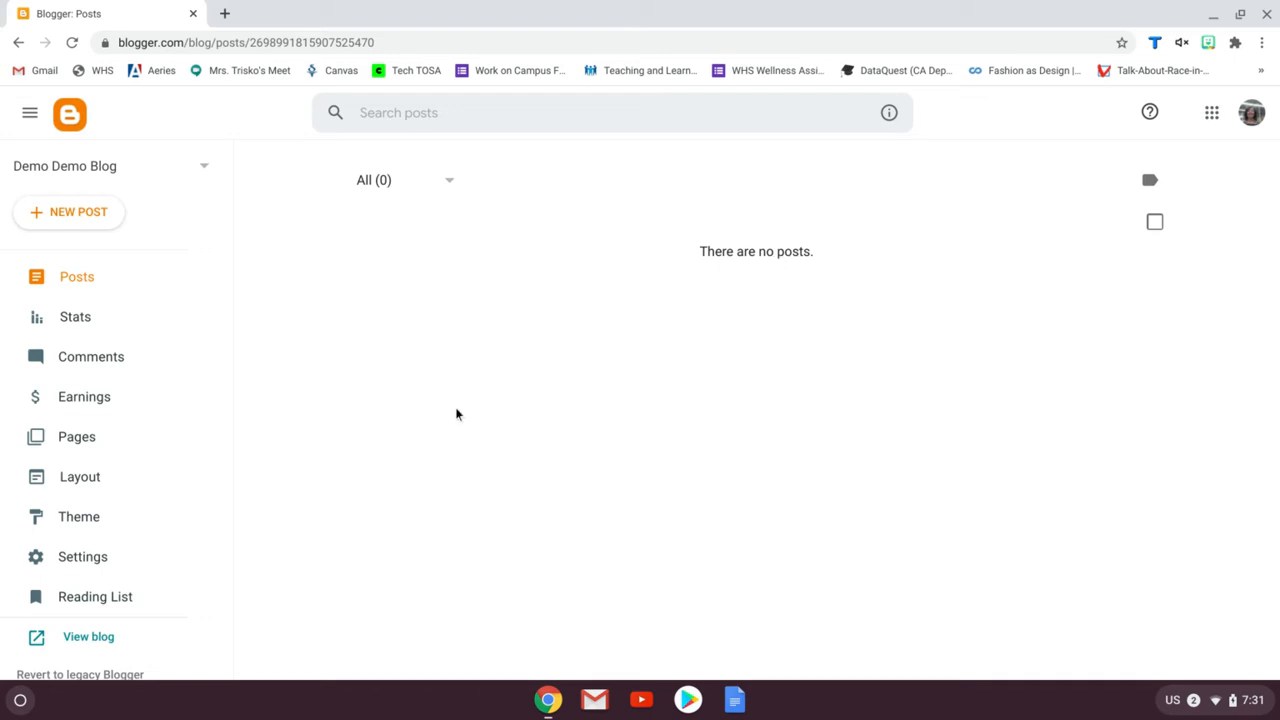
{"action": "scroll", "coordinate": [152, 364], "scroll_direction": "down", "scroll_amount": 2}
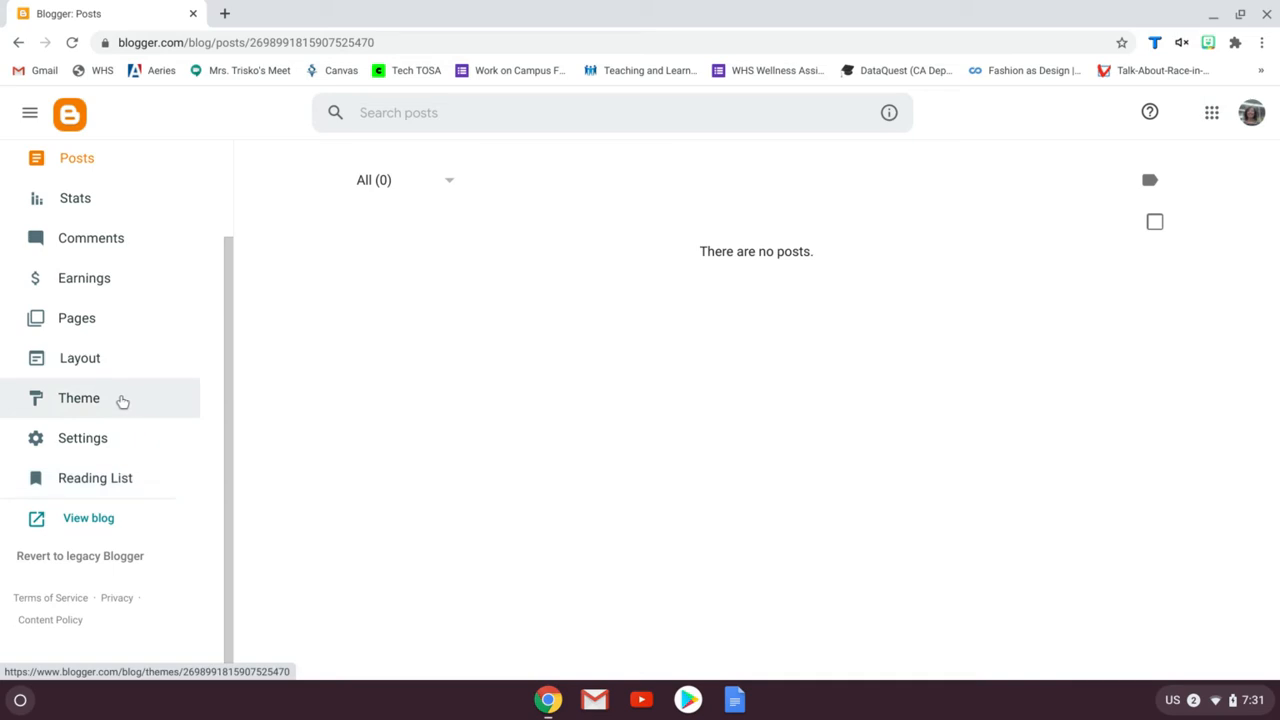
{"action": "left_click", "coordinate": [121, 400]}
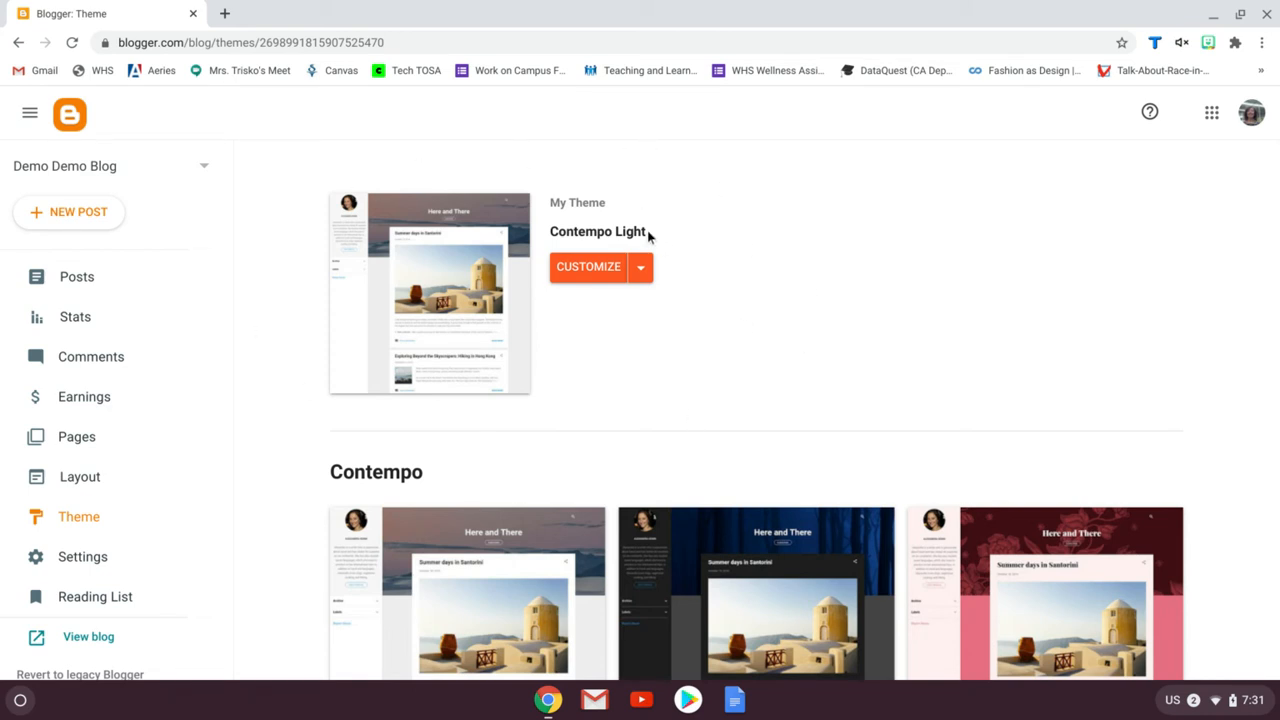
Browse the available theme families and their colour variants
{"action": "scroll", "coordinate": [767, 308], "scroll_direction": "down", "scroll_amount": 3}
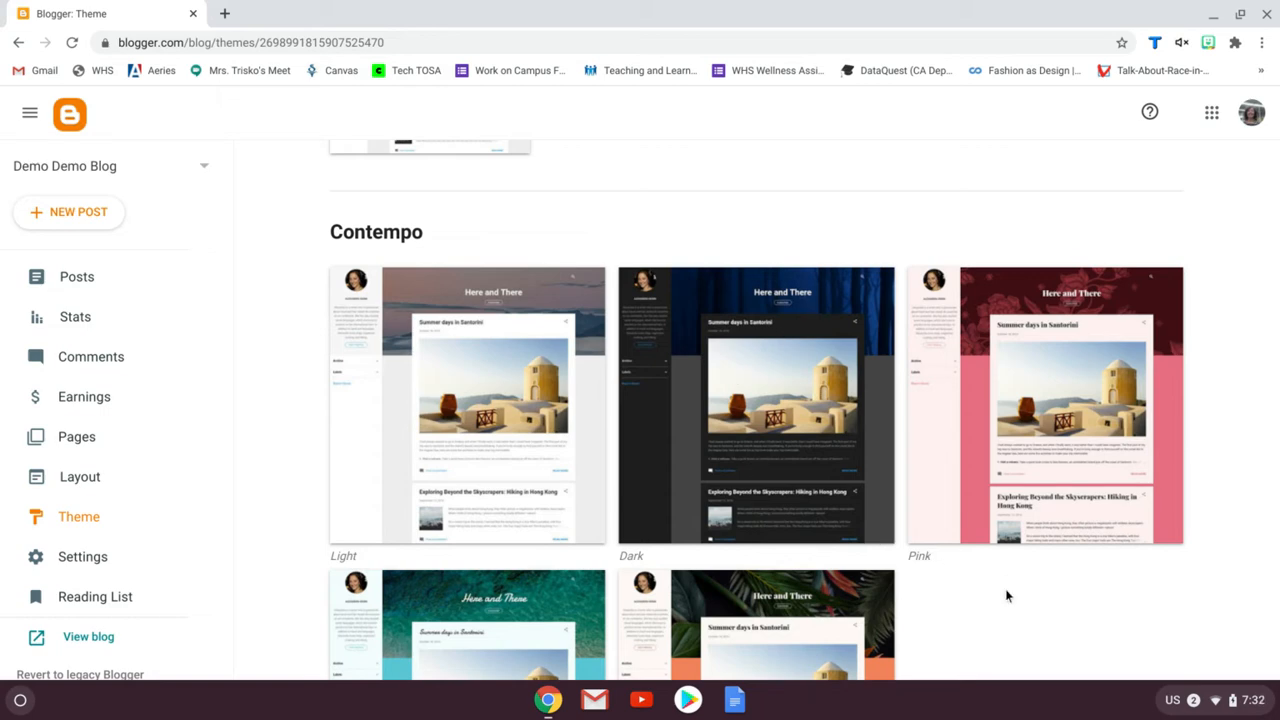
{"action": "scroll", "coordinate": [1007, 596], "scroll_direction": "down", "scroll_amount": 4}
{"action": "scroll", "coordinate": [1000, 389], "scroll_direction": "down", "scroll_amount": 2}
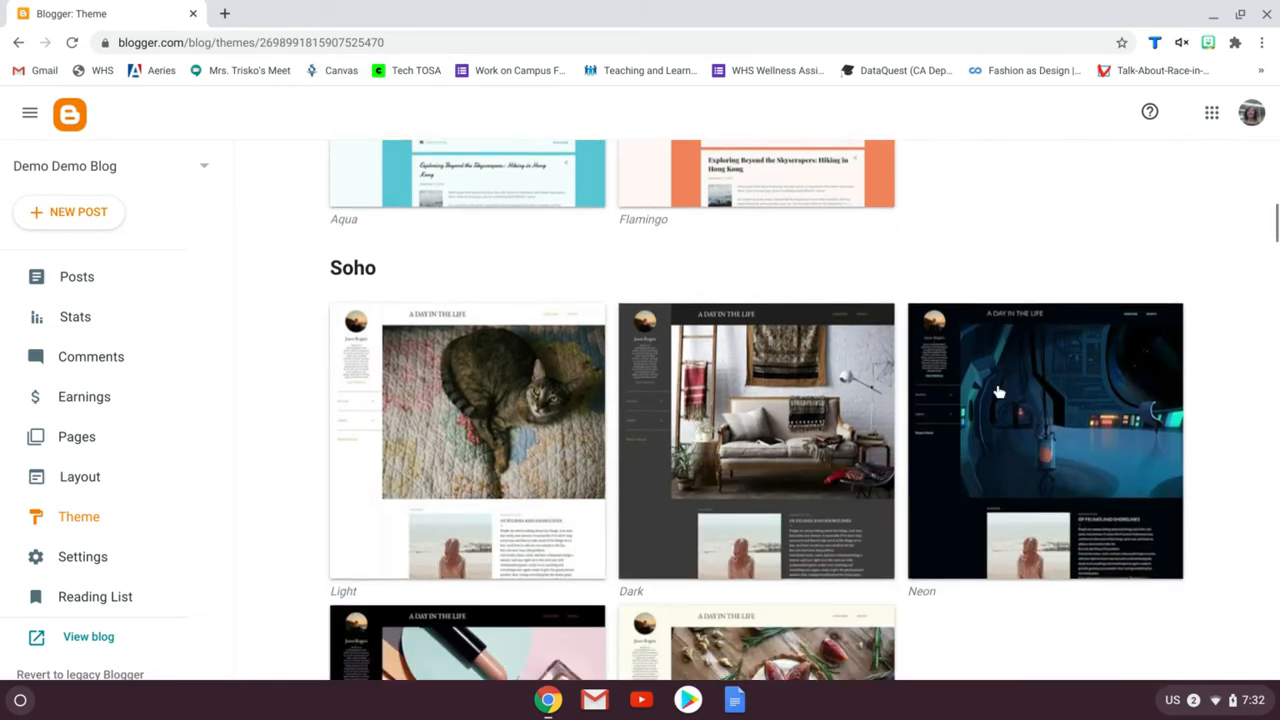
{"action": "scroll", "coordinate": [998, 391], "scroll_direction": "down", "scroll_amount": 3}
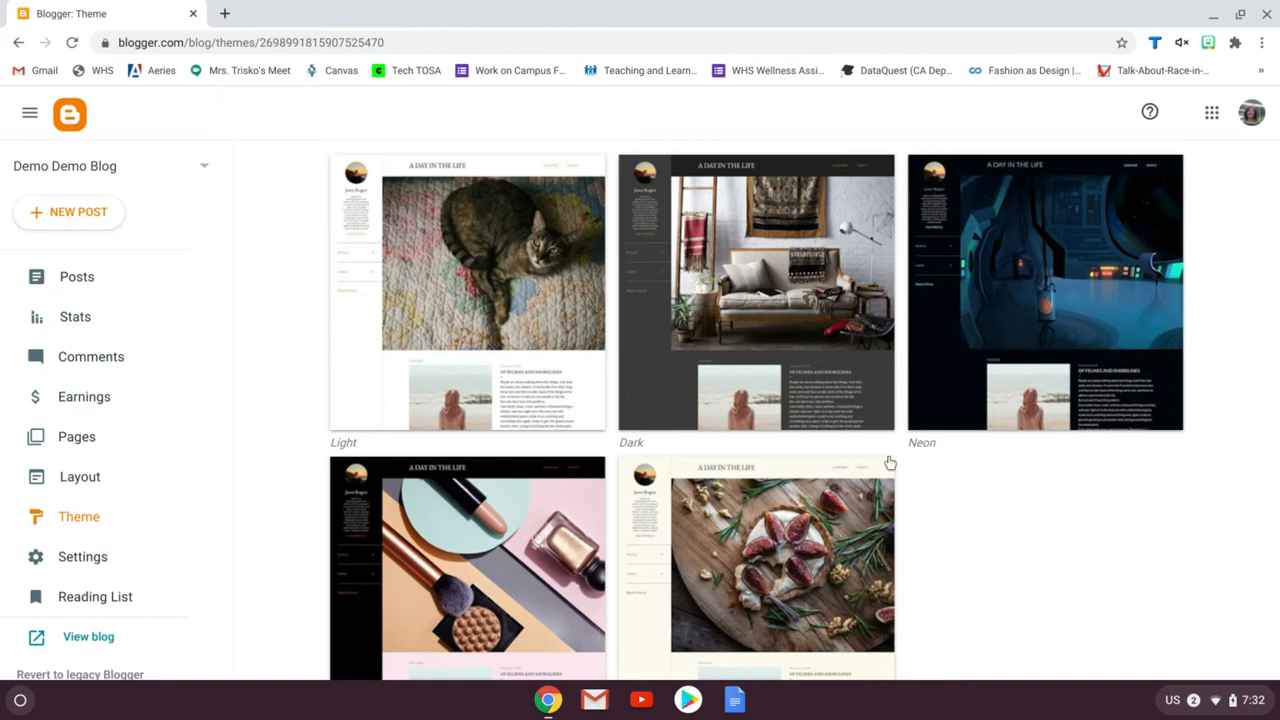
{"action": "scroll", "coordinate": [1005, 528], "scroll_direction": "down", "scroll_amount": 3}
{"action": "scroll", "coordinate": [1010, 532], "scroll_direction": "down", "scroll_amount": 4}
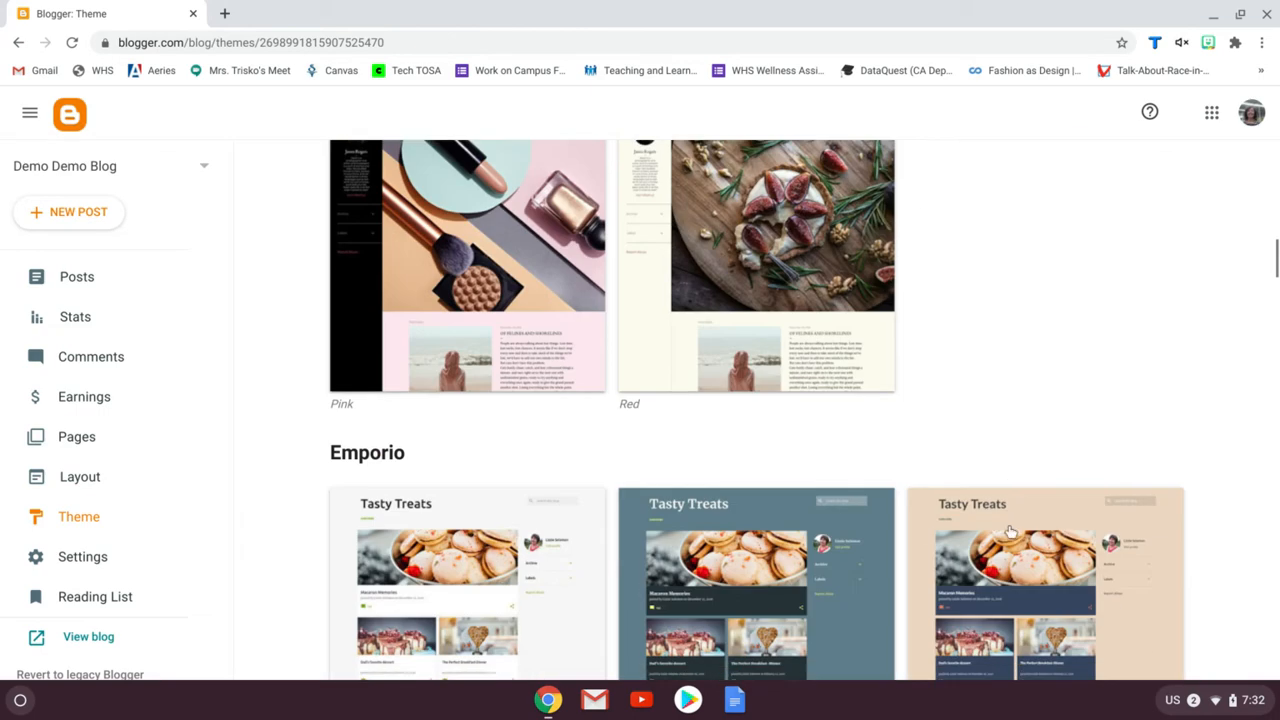
{"action": "scroll", "coordinate": [940, 556], "scroll_direction": "down", "scroll_amount": 1}
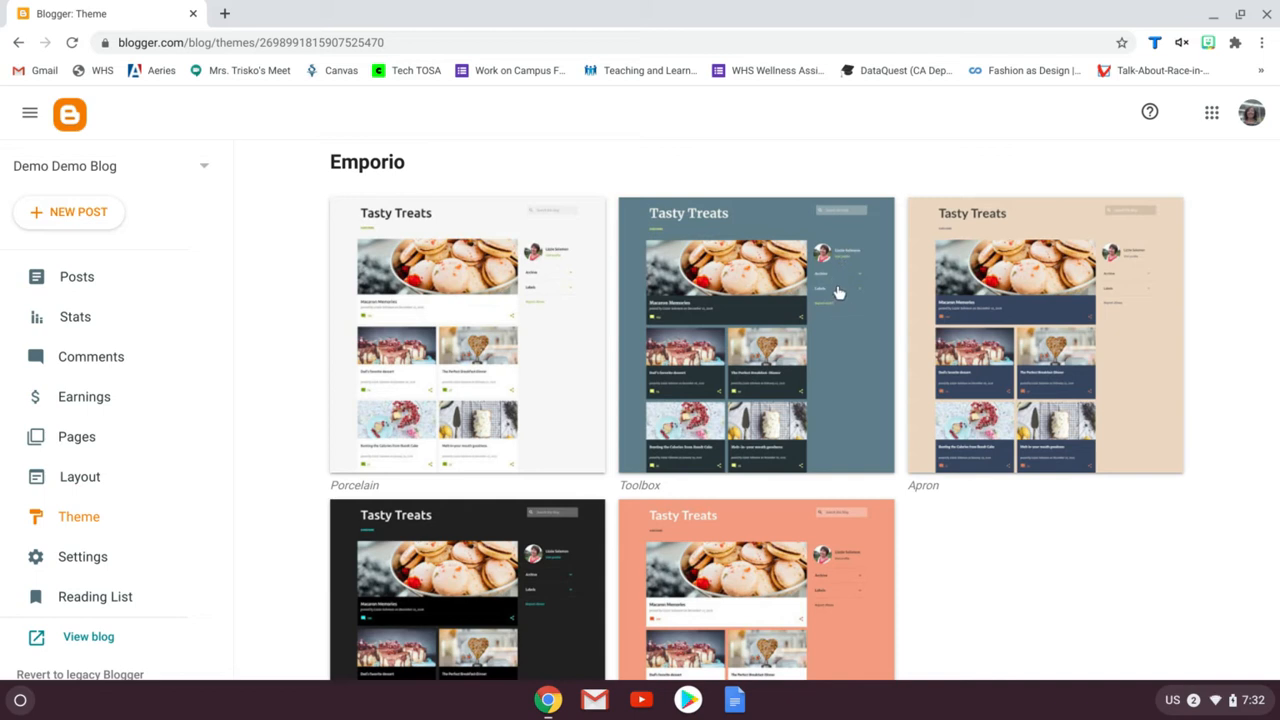
{"action": "scroll", "coordinate": [1010, 537], "scroll_direction": "down", "scroll_amount": 6}
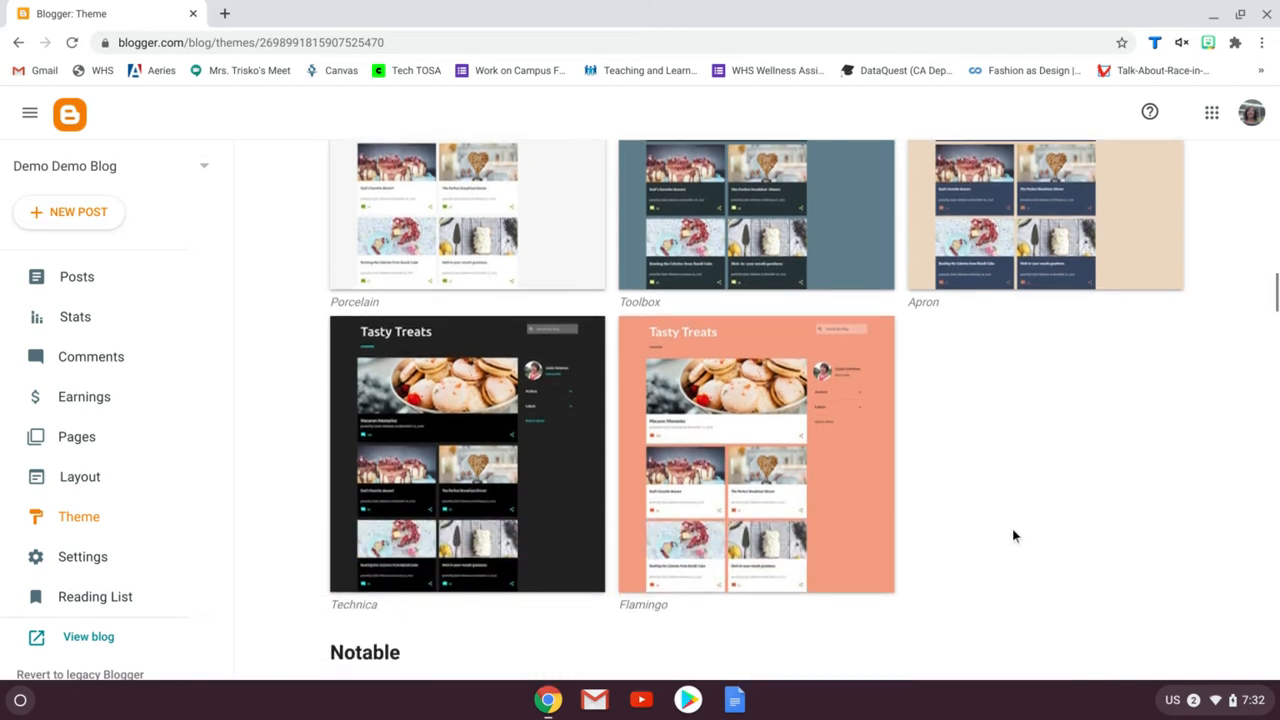
{"action": "scroll", "coordinate": [1012, 537], "scroll_direction": "down", "scroll_amount": 2}
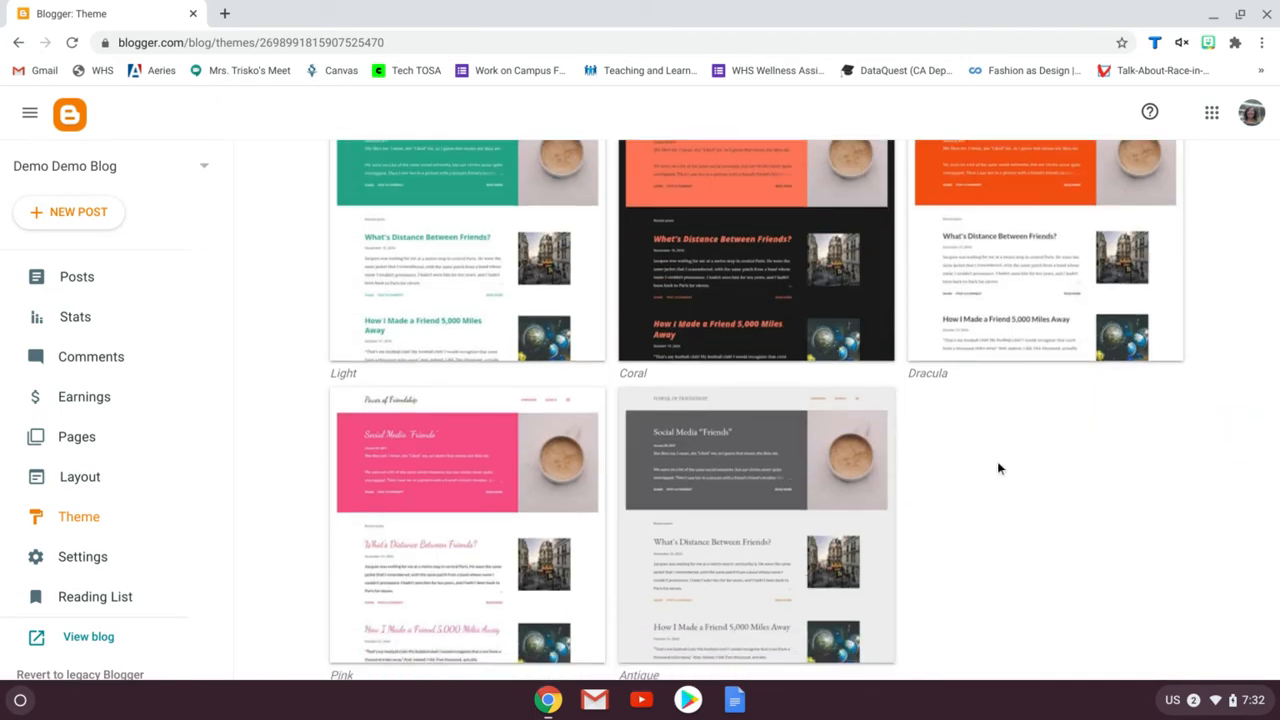
{"action": "scroll", "coordinate": [997, 463], "scroll_direction": "down", "scroll_amount": 7}
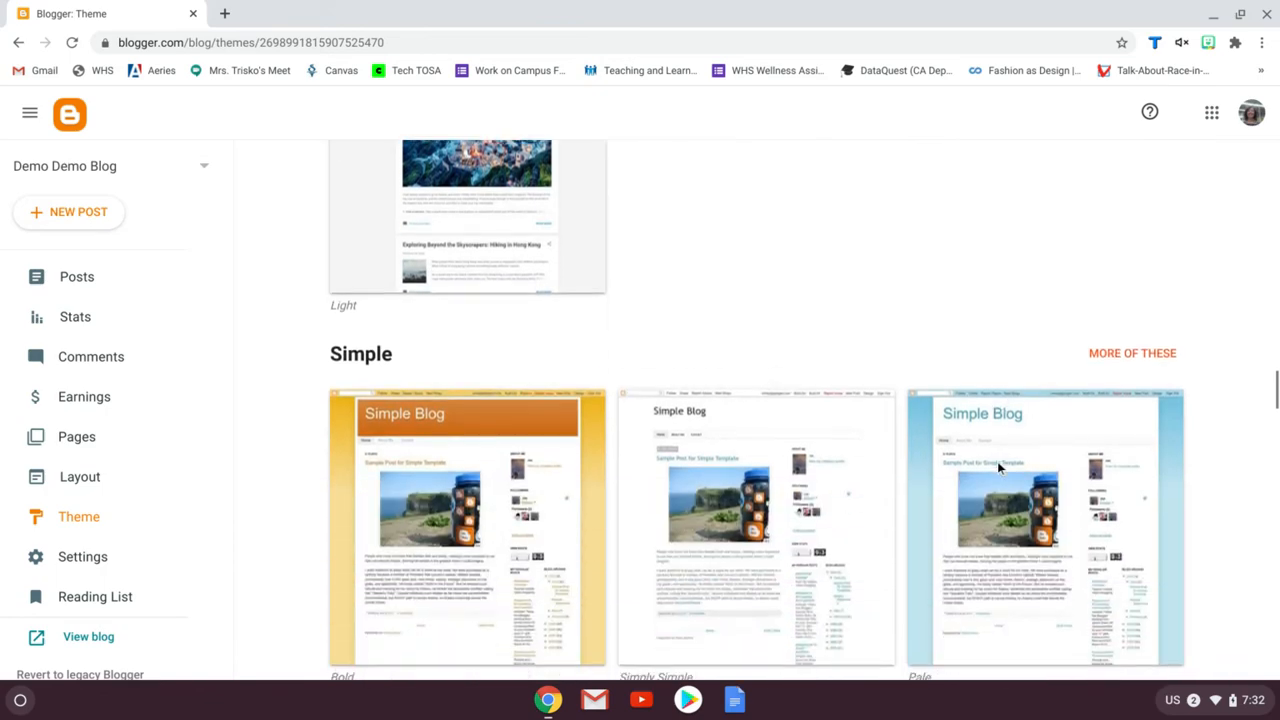
{"action": "scroll", "coordinate": [997, 467], "scroll_direction": "down", "scroll_amount": 9}
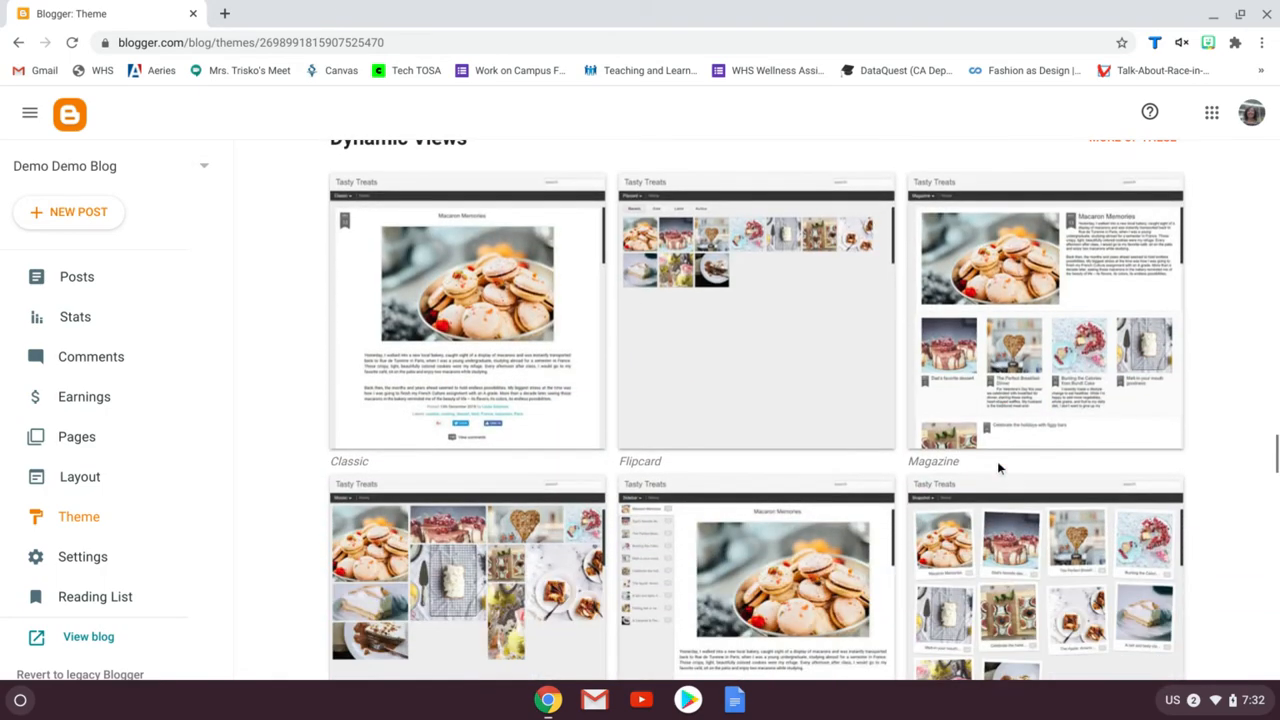
{"action": "scroll", "coordinate": [997, 467], "scroll_direction": "down", "scroll_amount": 7}
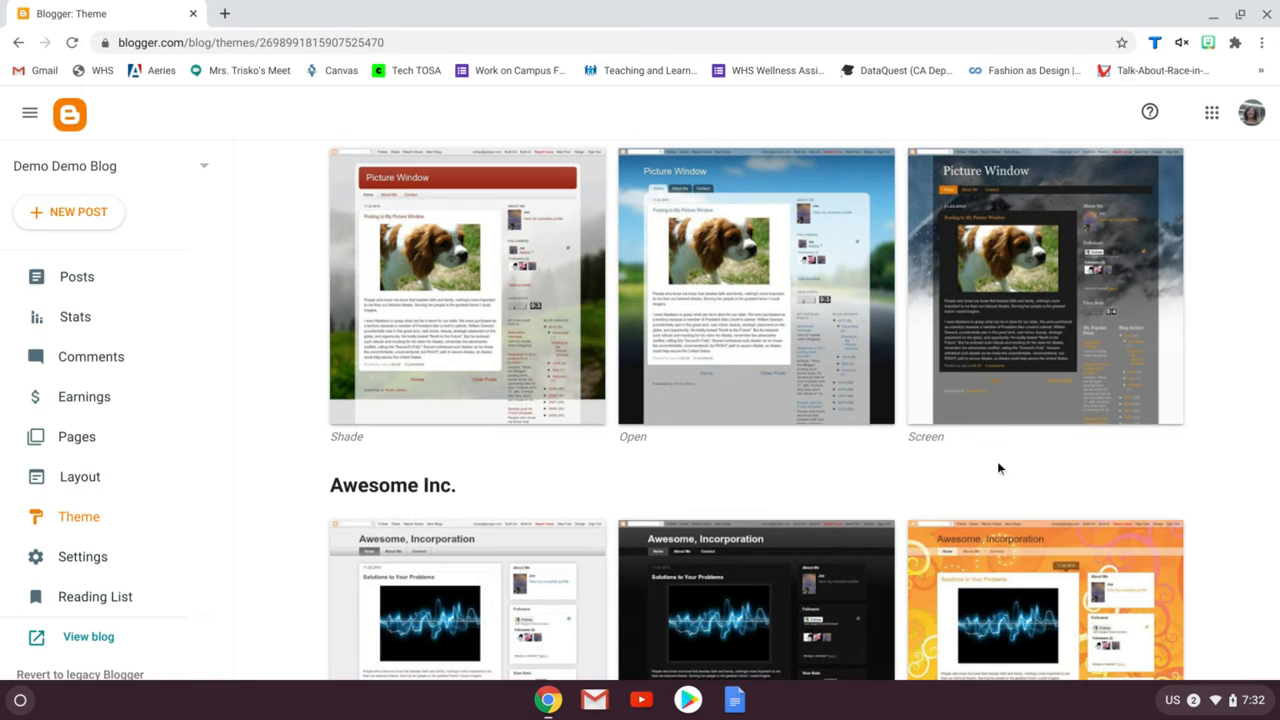
{"action": "scroll", "coordinate": [997, 467], "scroll_direction": "down", "scroll_amount": 6}
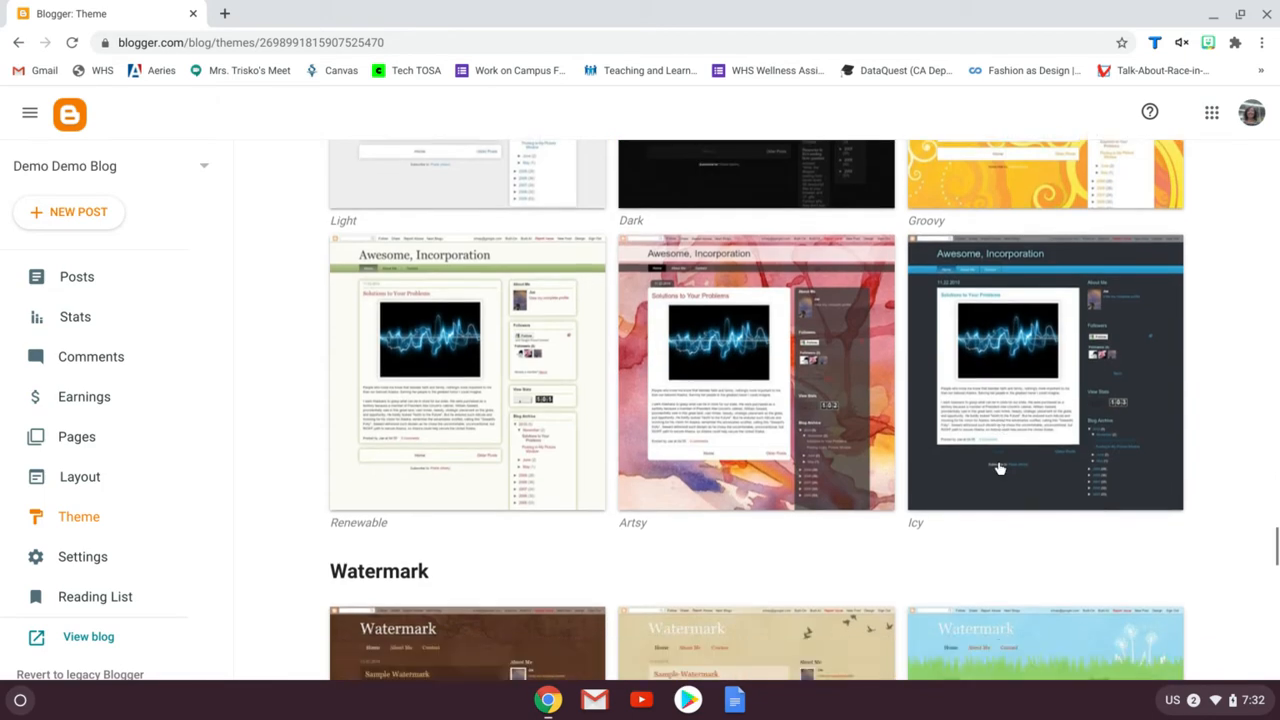
{"action": "scroll", "coordinate": [997, 467], "scroll_direction": "down", "scroll_amount": 6}
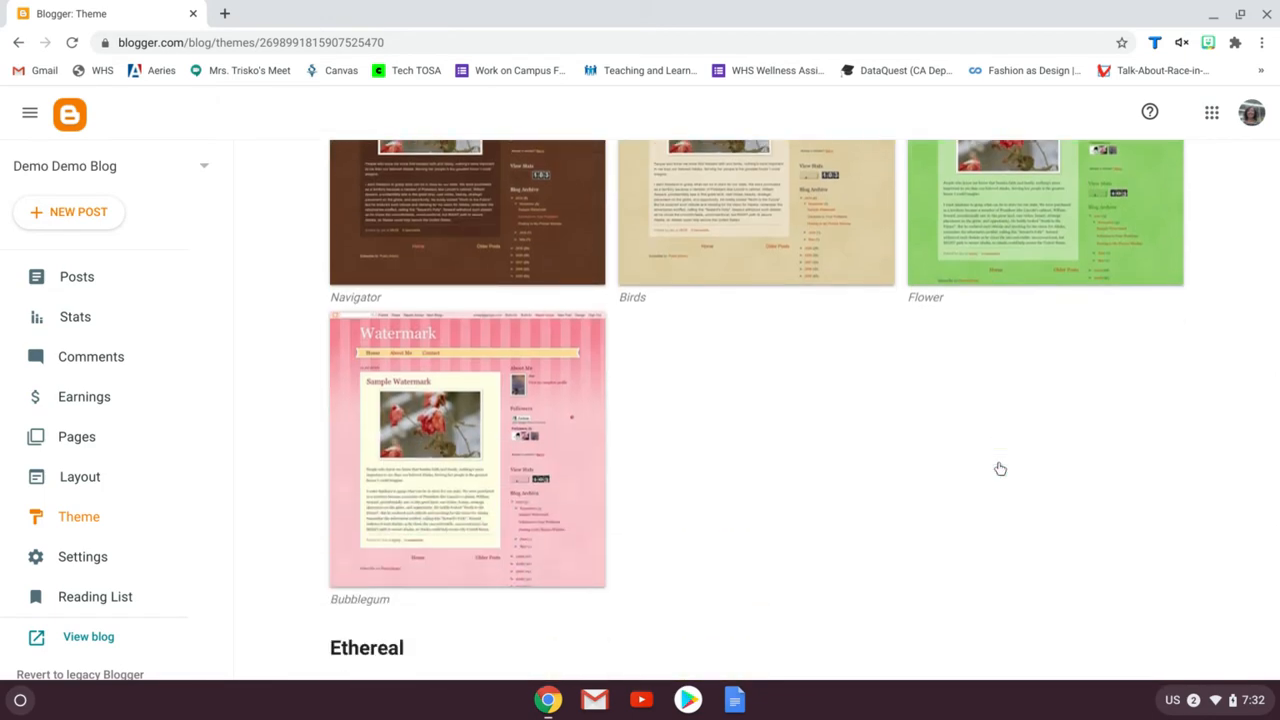
{"action": "scroll", "coordinate": [1000, 468], "scroll_direction": "down", "scroll_amount": 2}
{"action": "scroll", "coordinate": [897, 514], "scroll_direction": "down", "scroll_amount": 7}
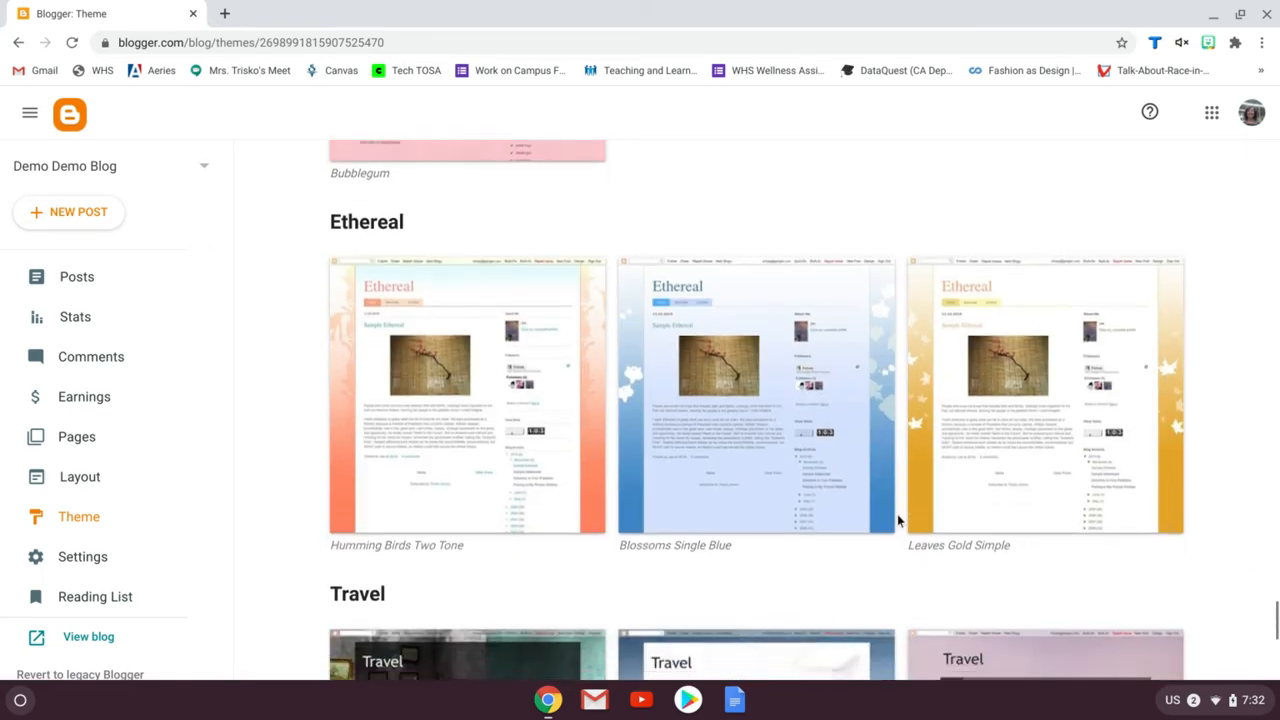
{"action": "scroll", "coordinate": [897, 519], "scroll_direction": "up", "scroll_amount": 20}
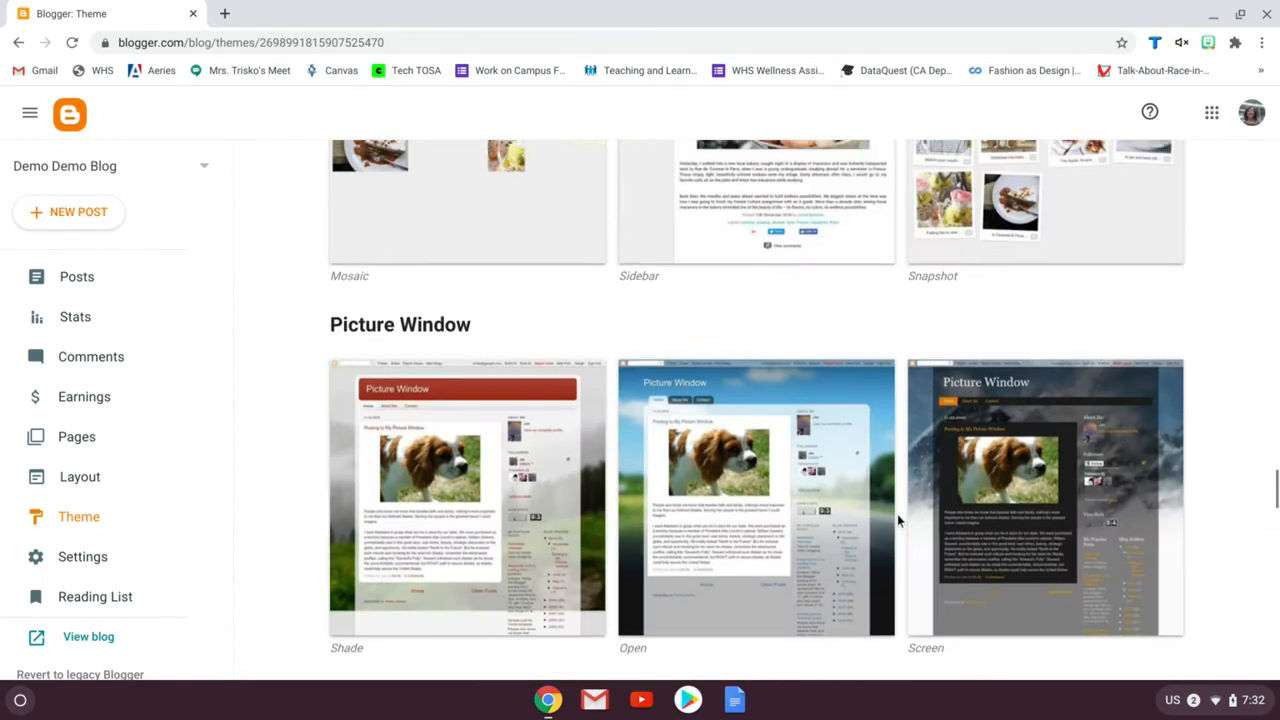
{"action": "scroll", "coordinate": [897, 514], "scroll_direction": "up", "scroll_amount": 15}
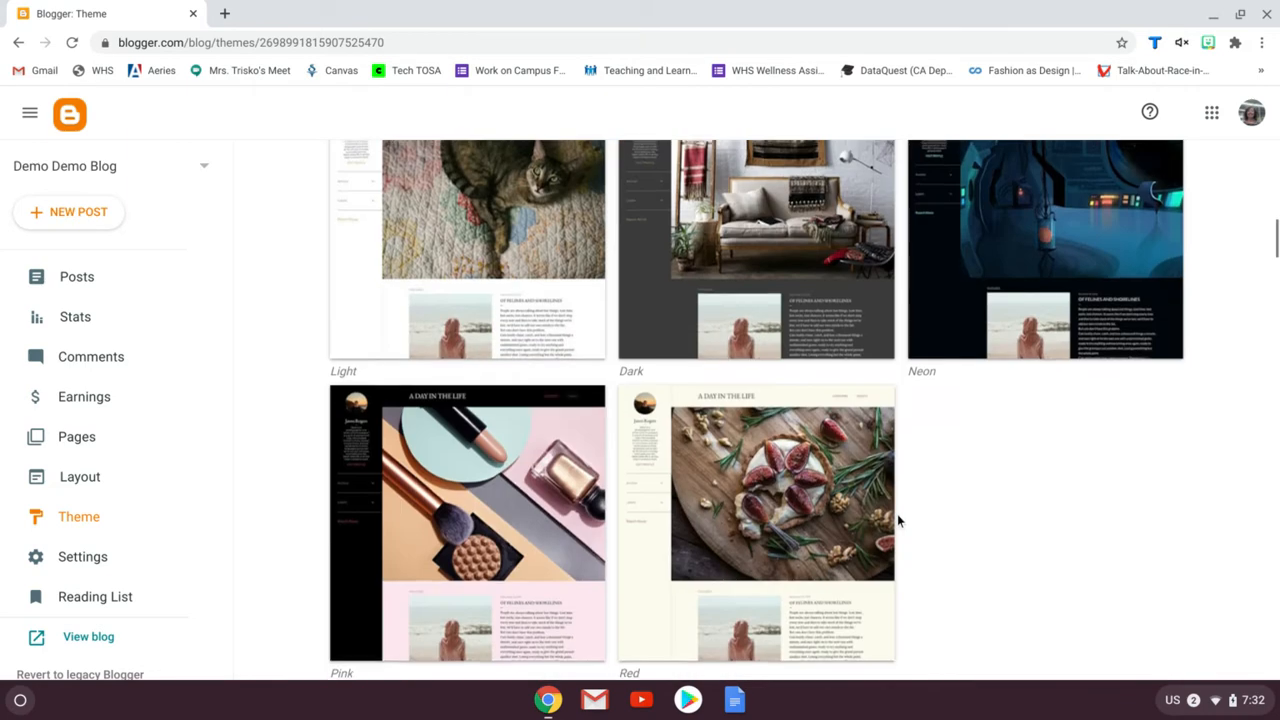
{"action": "scroll", "coordinate": [897, 514], "scroll_direction": "down", "scroll_amount": 2}
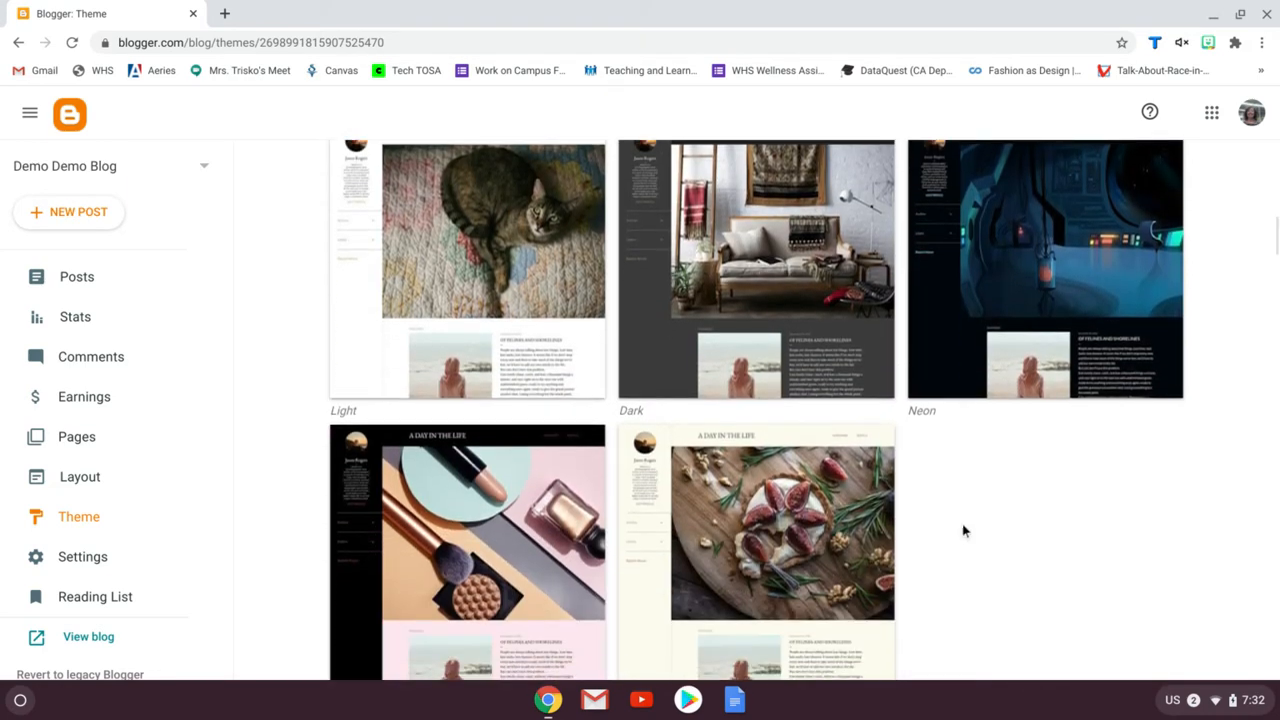
{"action": "scroll", "coordinate": [963, 526], "scroll_direction": "down", "scroll_amount": 2}
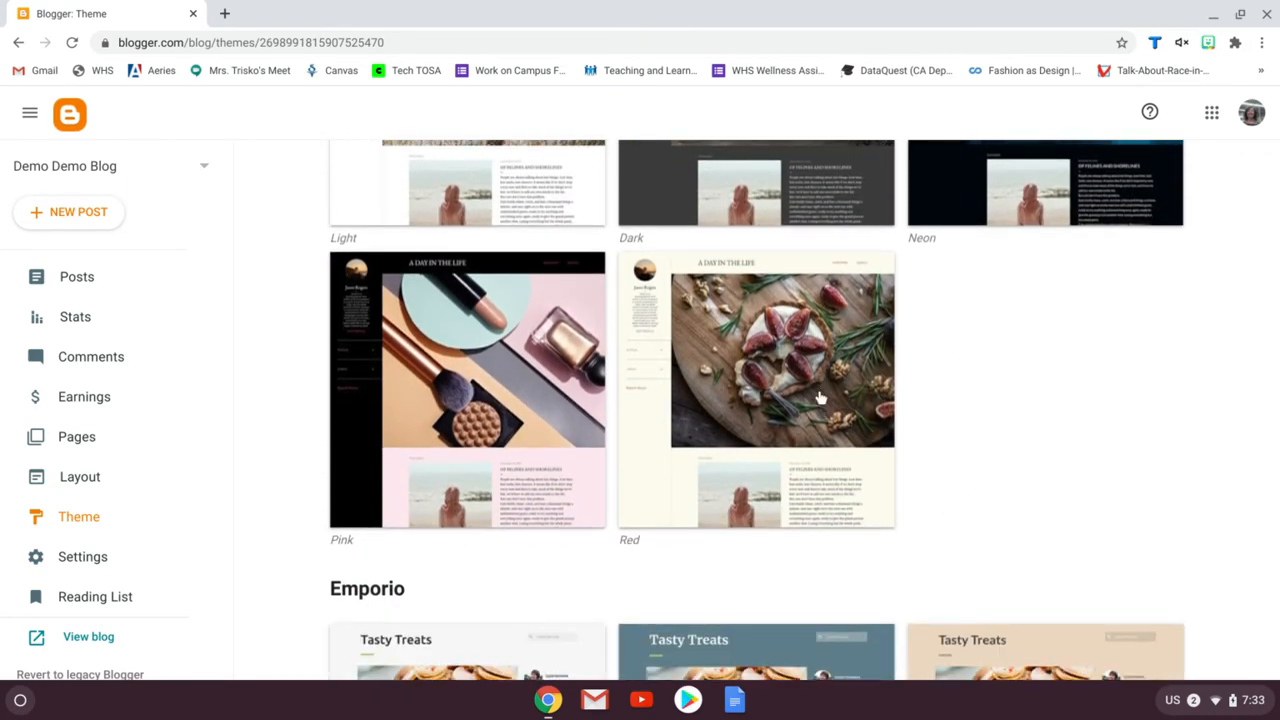
Pick the Soho Red theme and open it in the customizer
{"action": "left_click", "coordinate": [745, 404]}
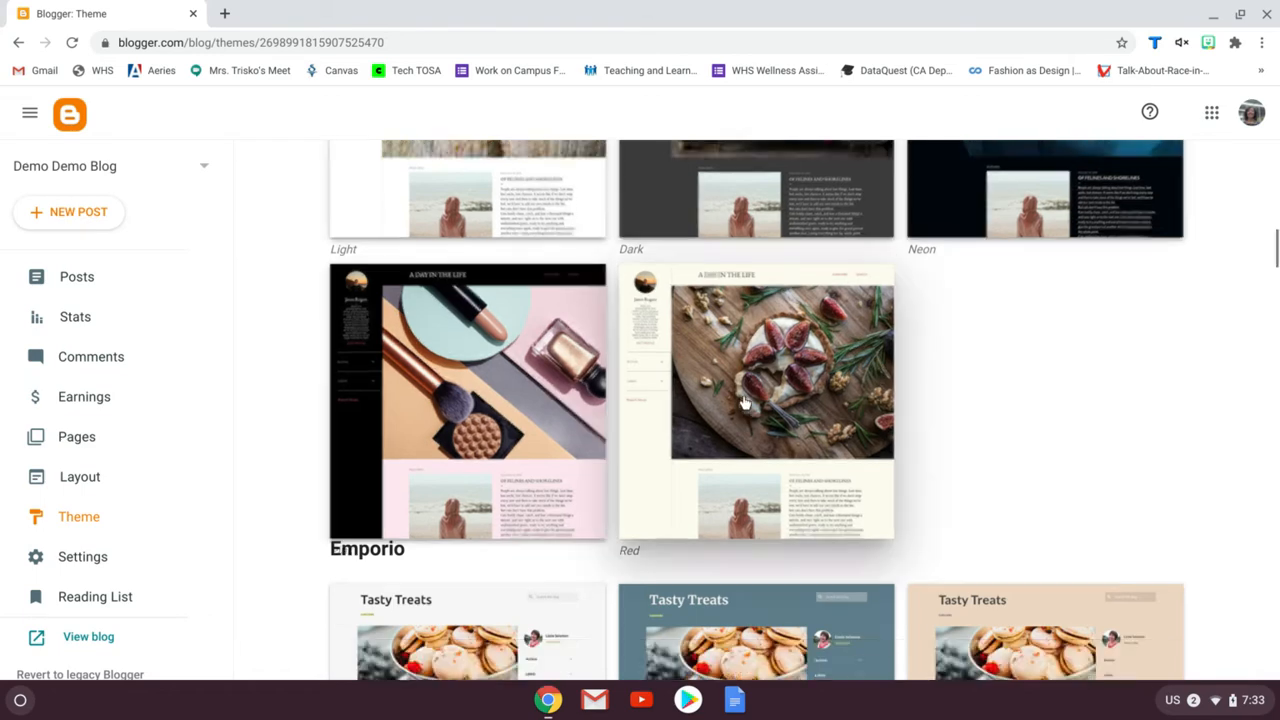
{"action": "scroll", "coordinate": [998, 548], "scroll_direction": "down", "scroll_amount": 1}
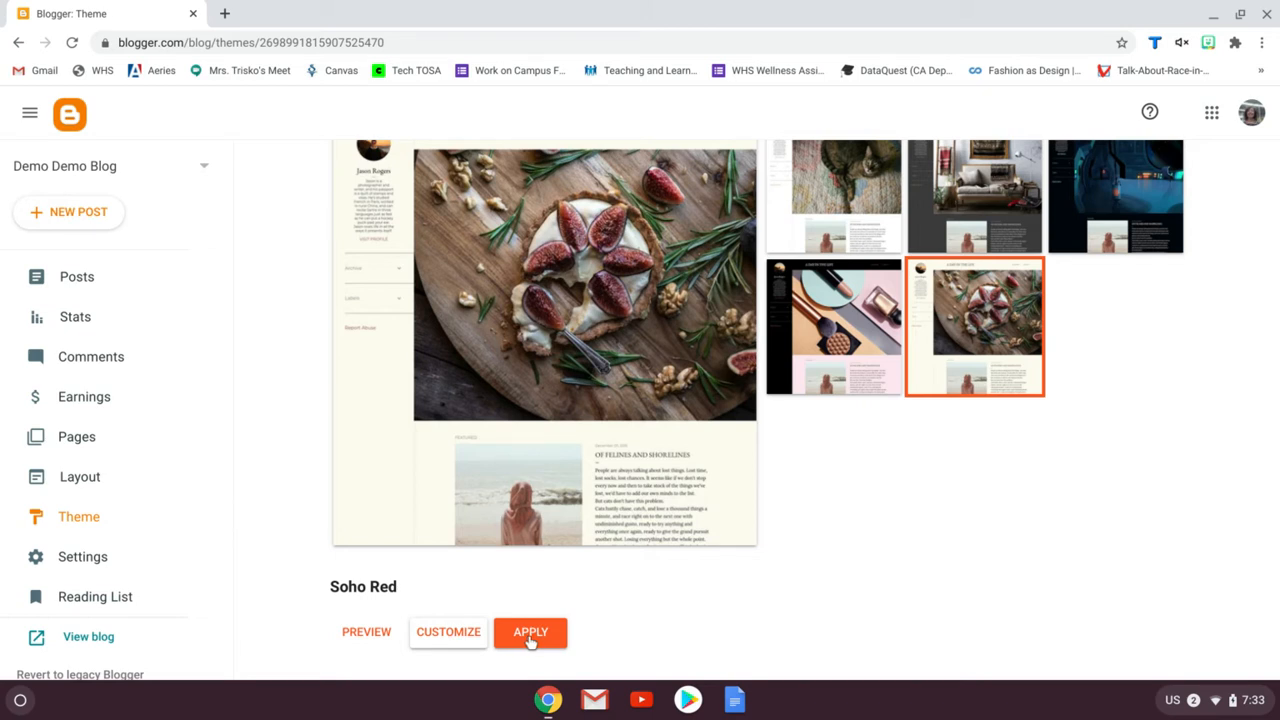
{"action": "scroll", "coordinate": [528, 642], "scroll_direction": "up", "scroll_amount": 1}
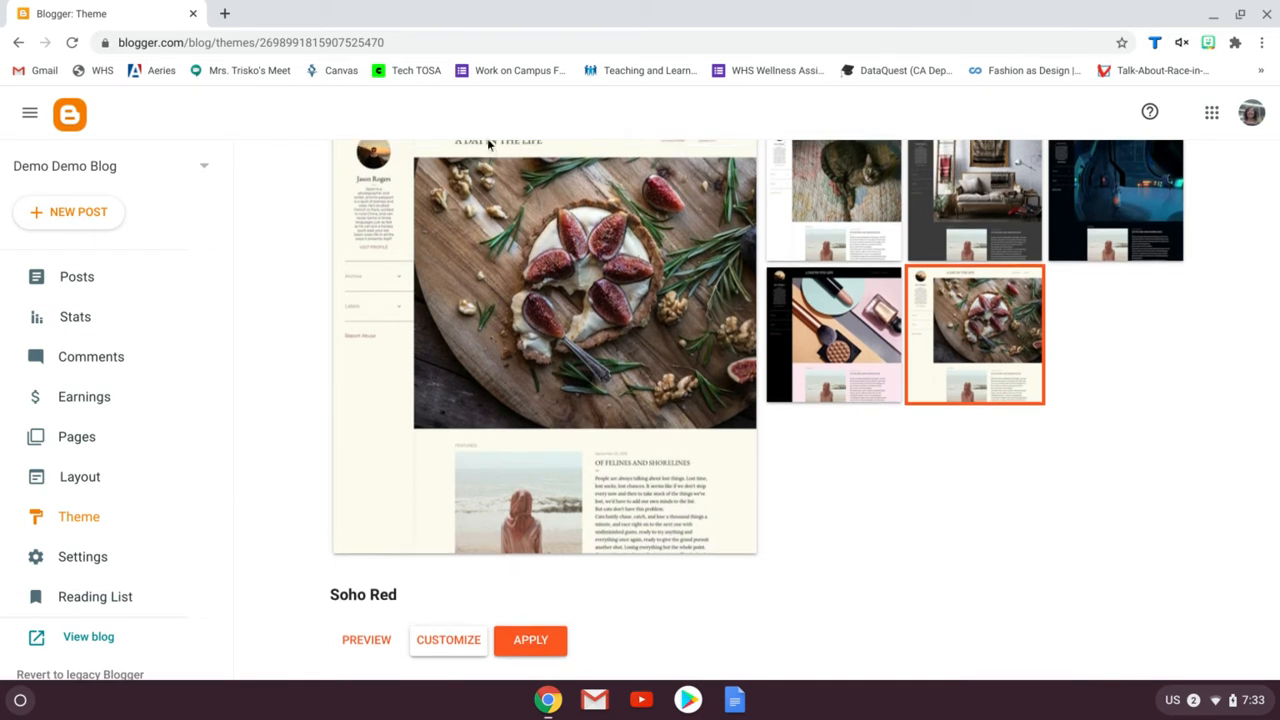
{"action": "left_click", "coordinate": [445, 642]}
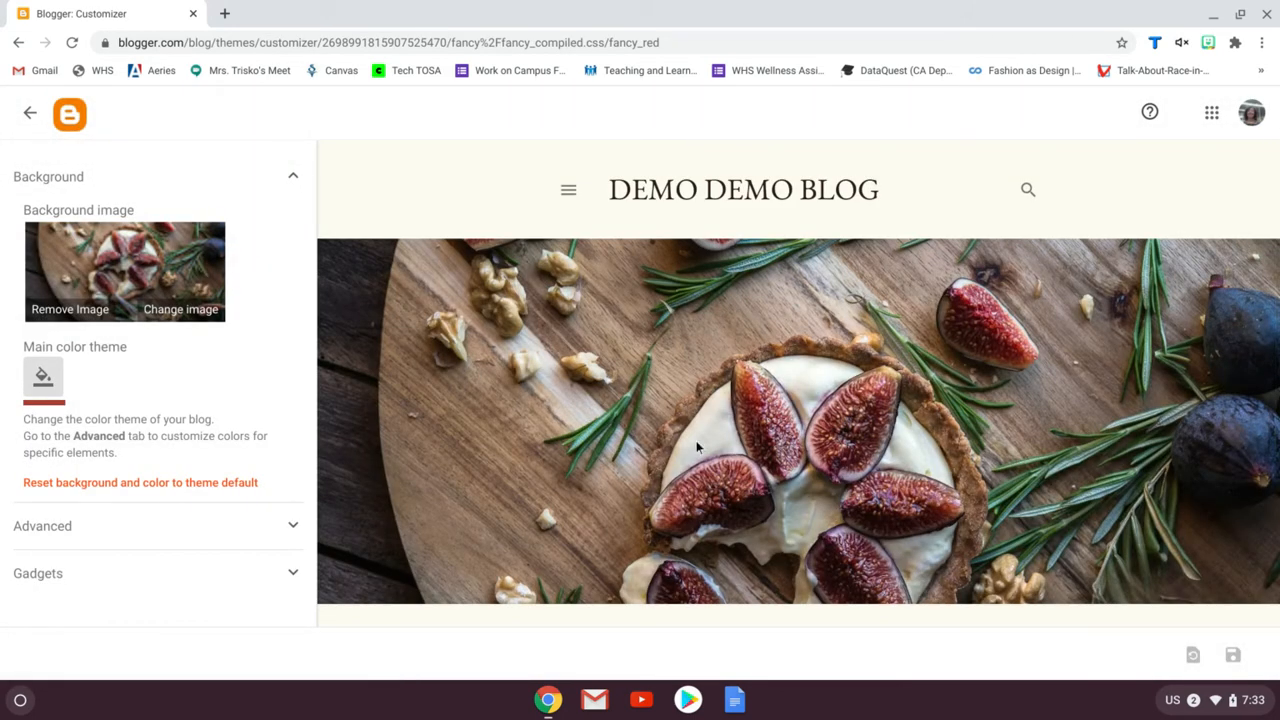
Change the blog background to the yellow-green watercolor image from the Abstract backgrounds
{"action": "left_click", "coordinate": [192, 316]}
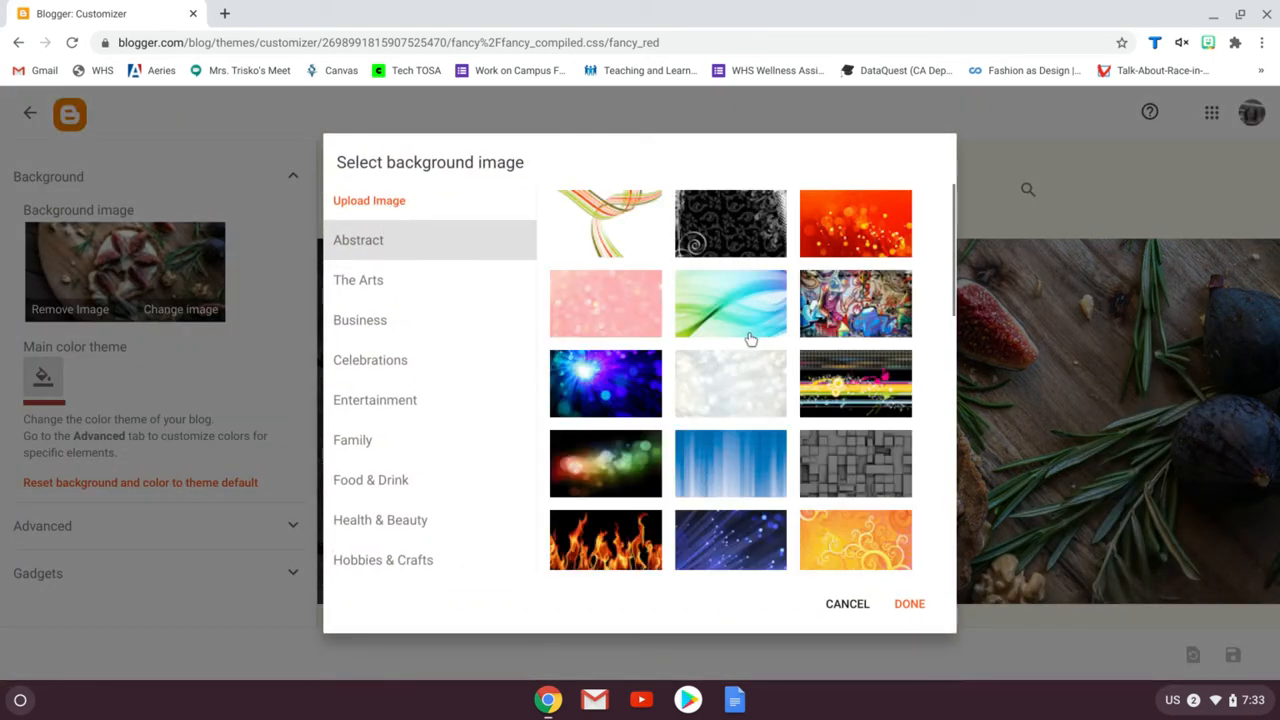
{"action": "scroll", "coordinate": [777, 381], "scroll_direction": "down", "scroll_amount": 4}
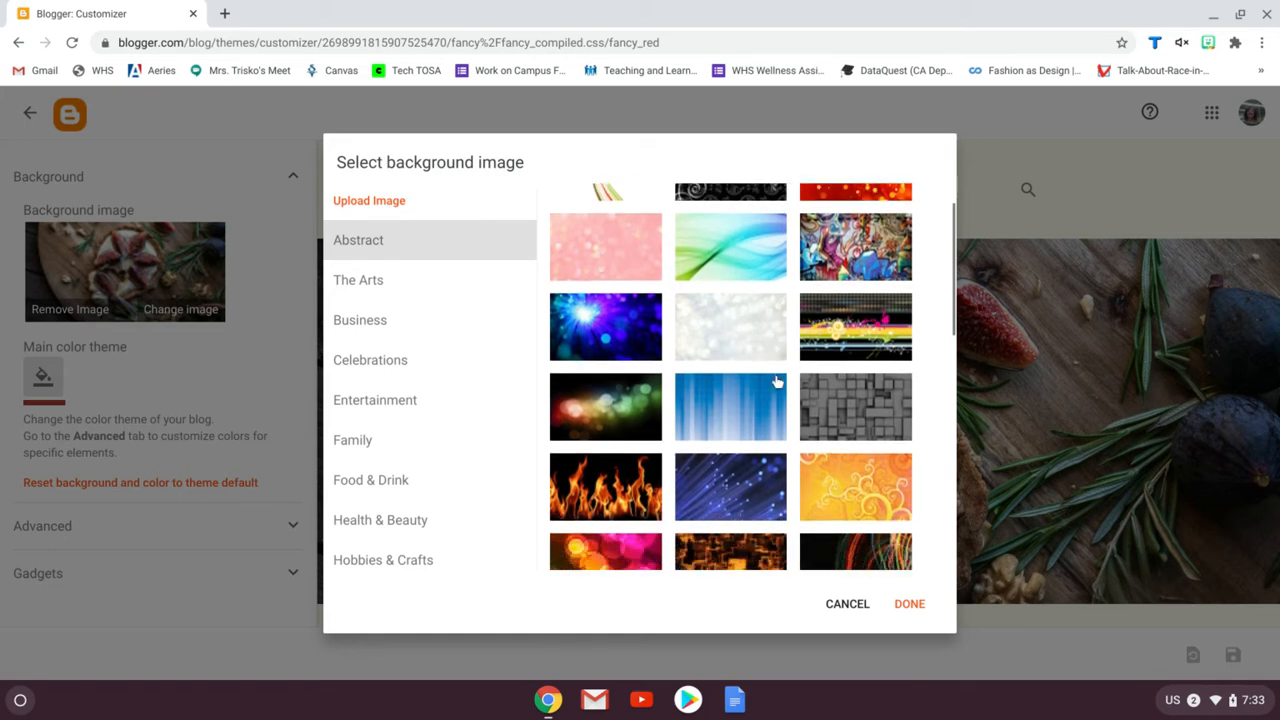
{"action": "scroll", "coordinate": [777, 381], "scroll_direction": "down", "scroll_amount": 3}
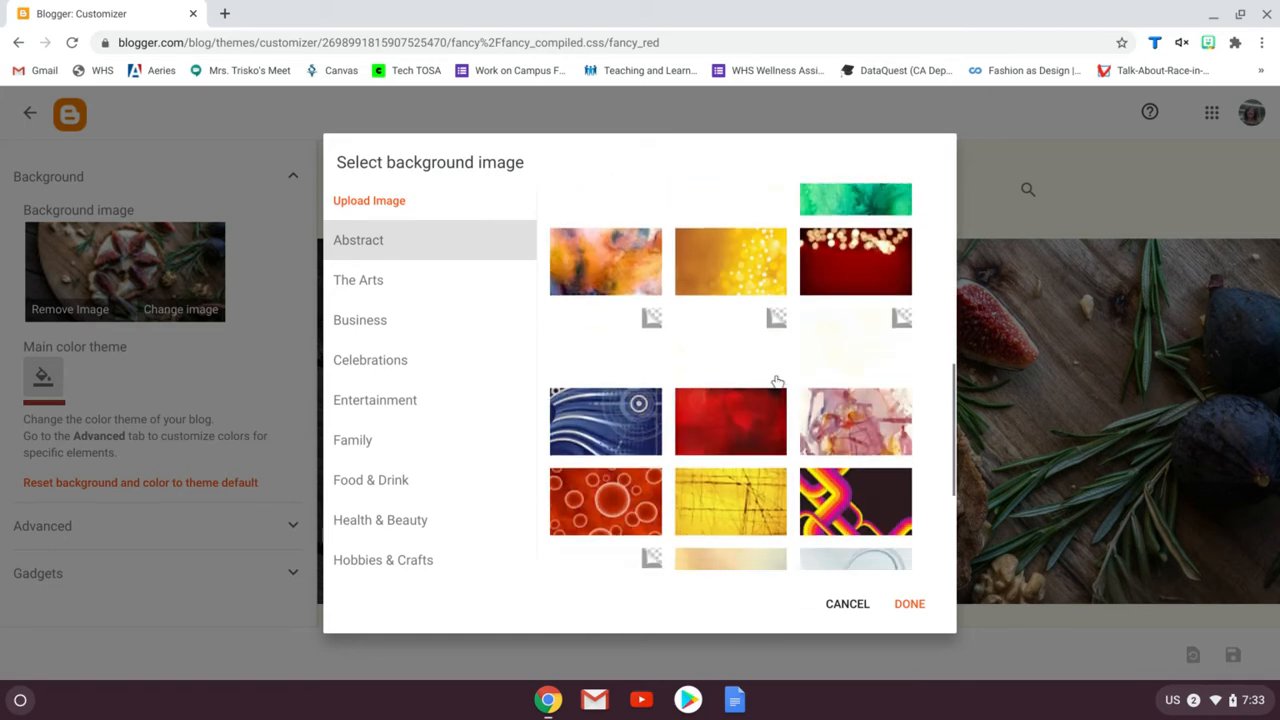
{"action": "left_click", "coordinate": [731, 441]}
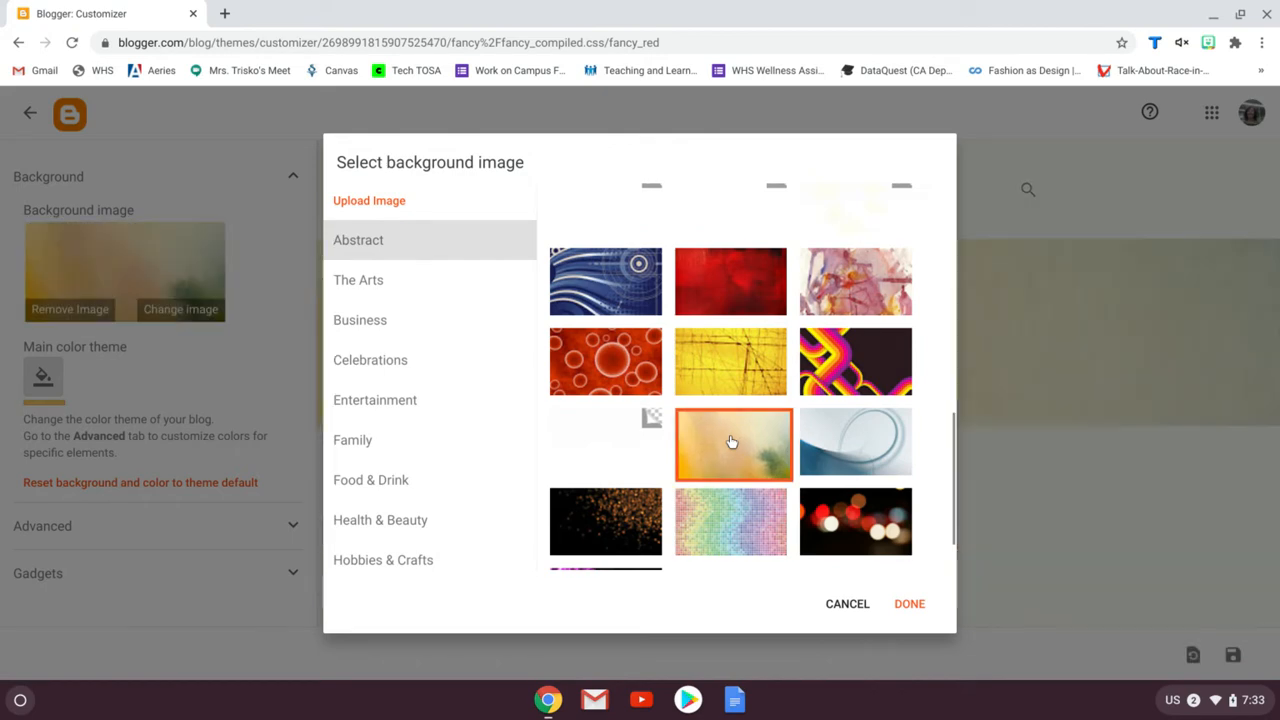
{"action": "left_click", "coordinate": [902, 608]}
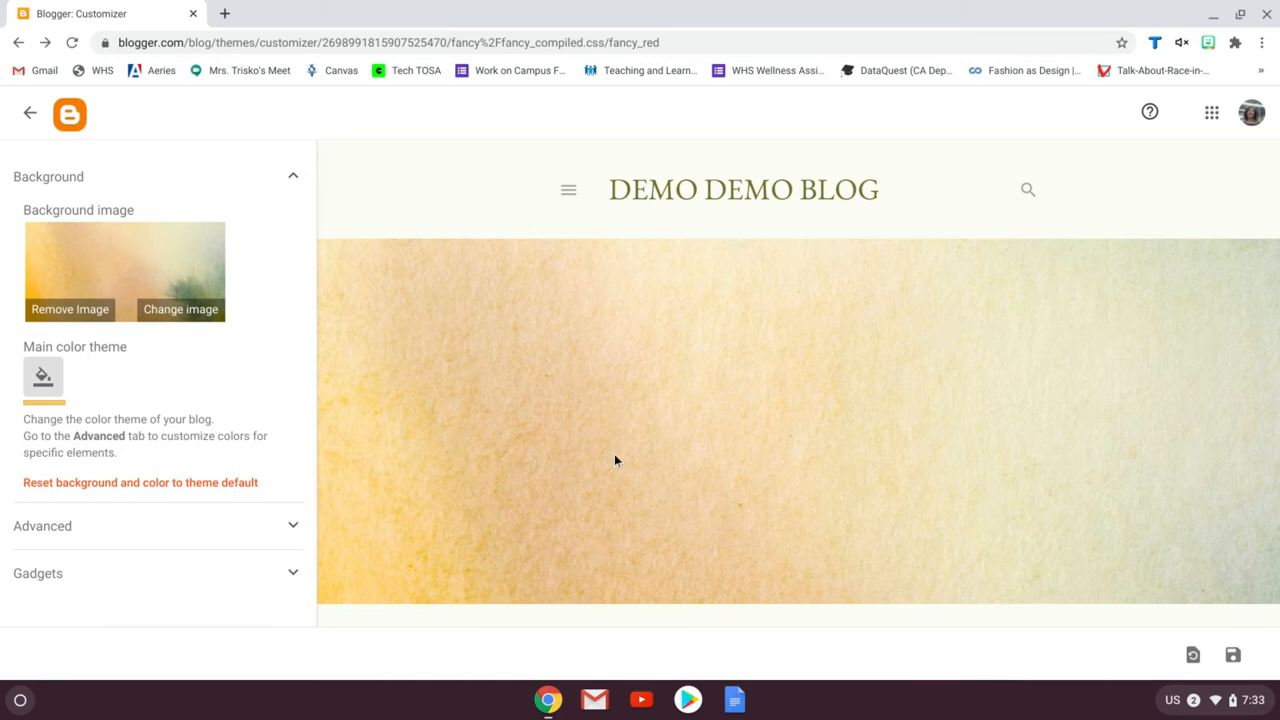
Try green, light red and then yellow as the main colour theme
{"action": "left_click", "coordinate": [43, 380]}
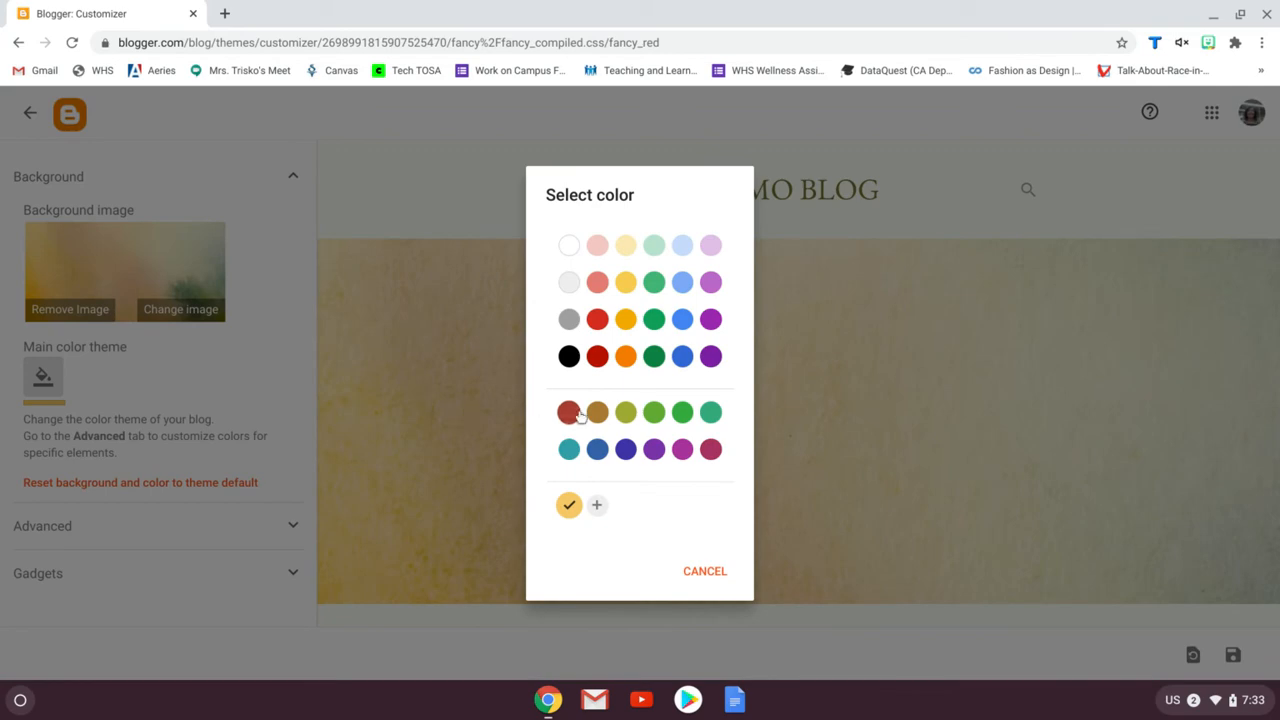
{"action": "left_click", "coordinate": [654, 413]}
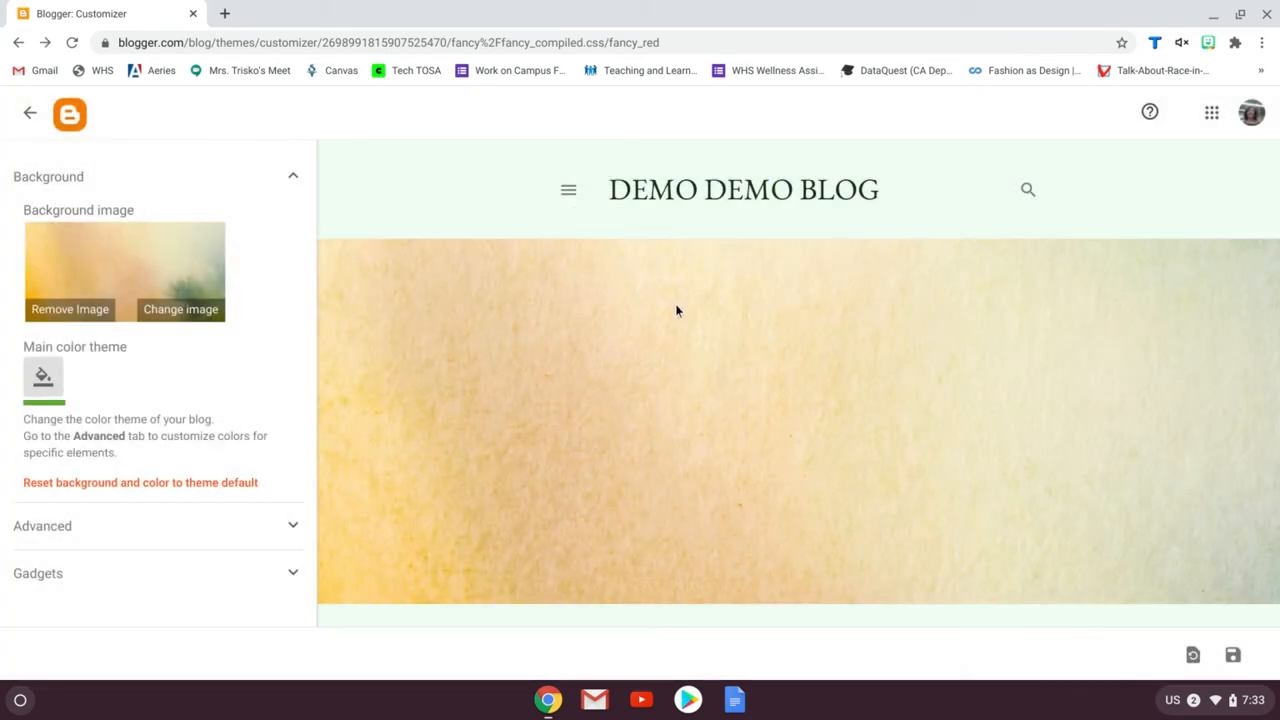
{"action": "left_click", "coordinate": [43, 378]}
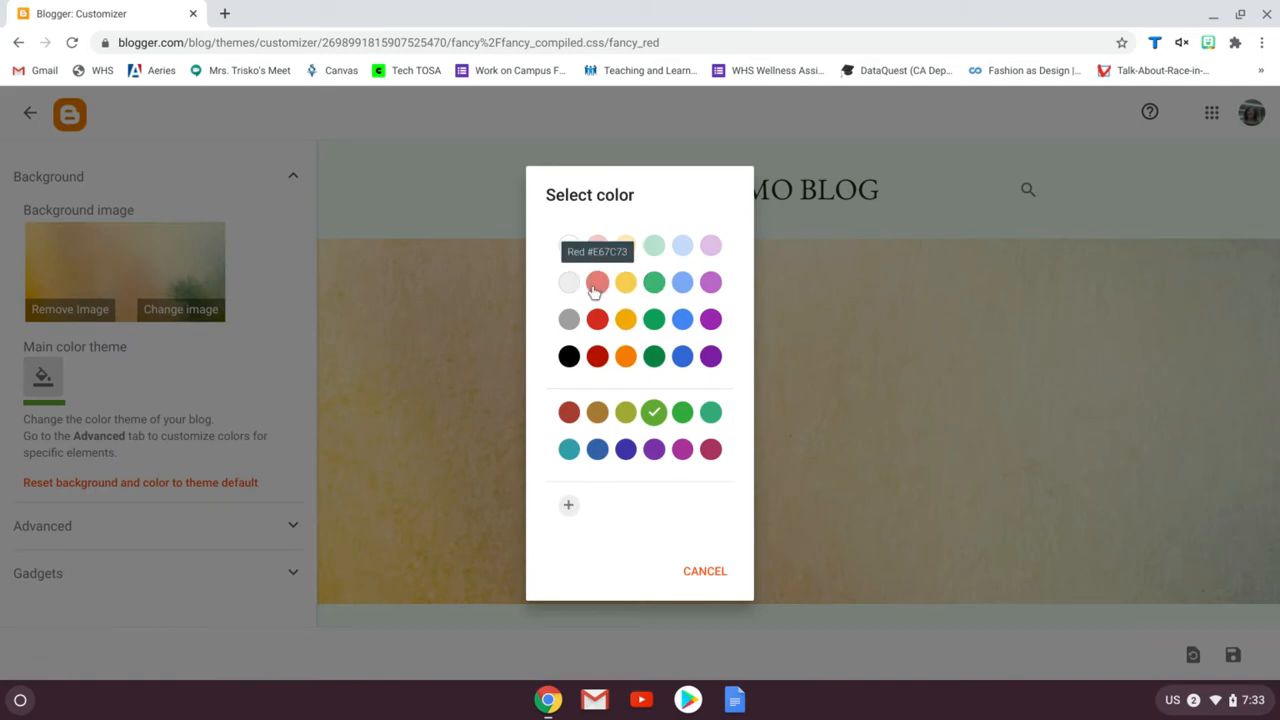
{"action": "left_click", "coordinate": [597, 282]}
{"action": "left_click", "coordinate": [37, 398]}
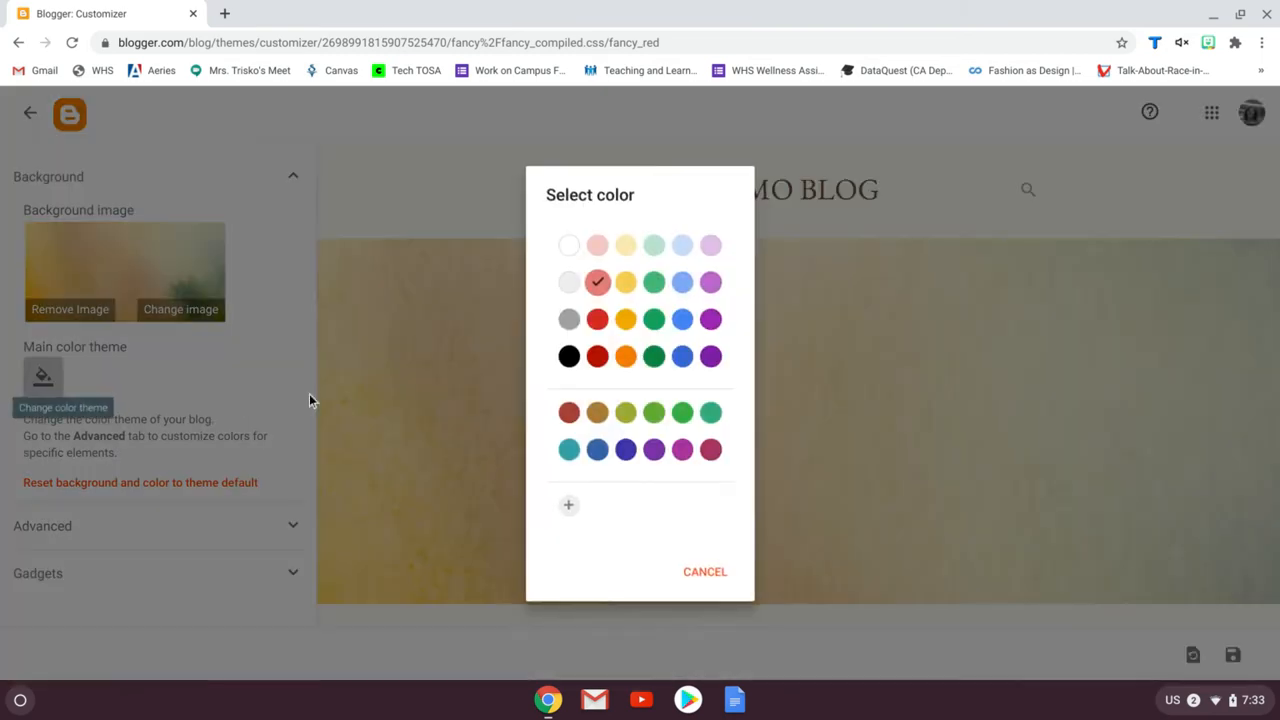
{"action": "left_click", "coordinate": [627, 326]}
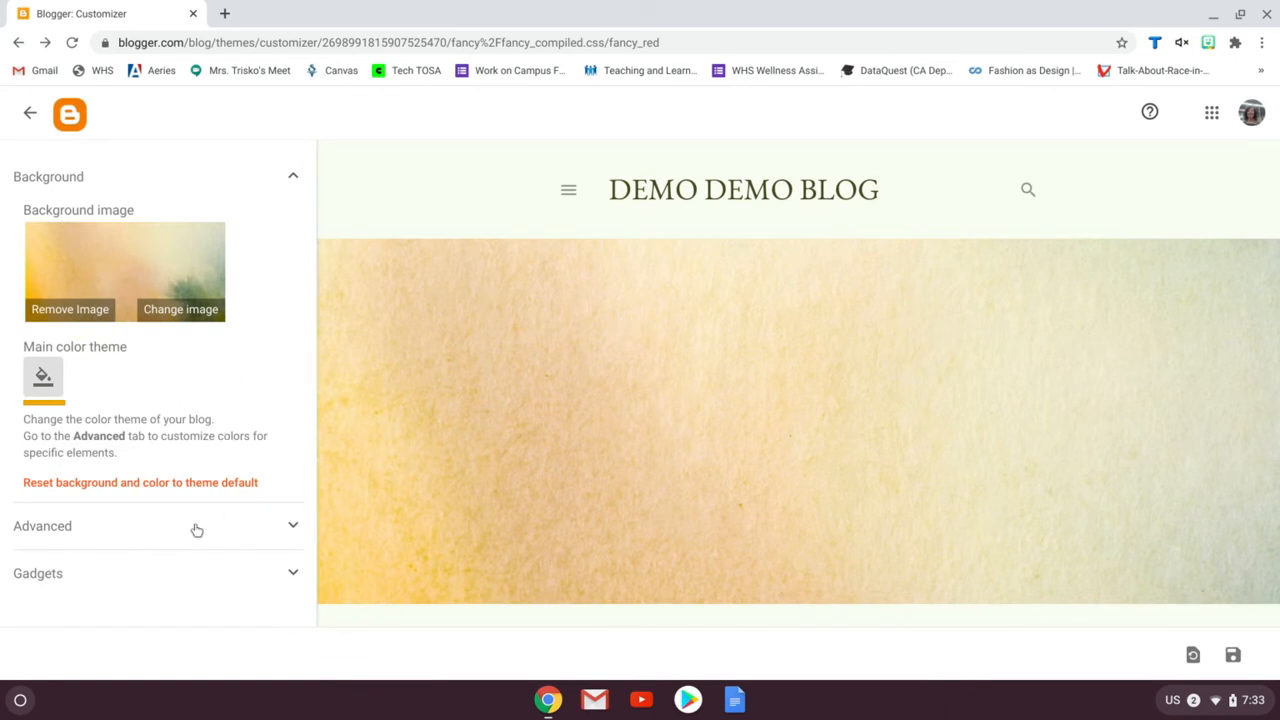
Examine the Advanced colour and font settings, then leave the customizer discarding the unsaved changes
{"action": "left_click", "coordinate": [294, 528]}
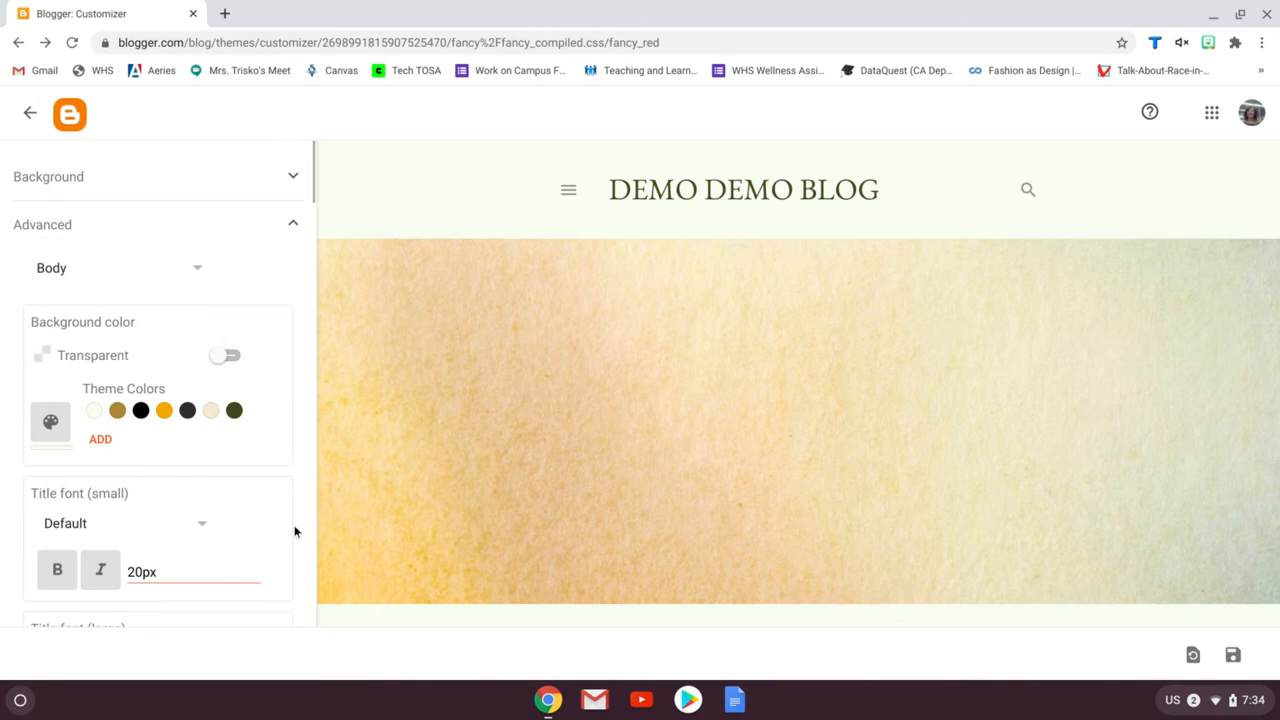
{"action": "scroll", "coordinate": [194, 374], "scroll_direction": "down", "scroll_amount": 7}
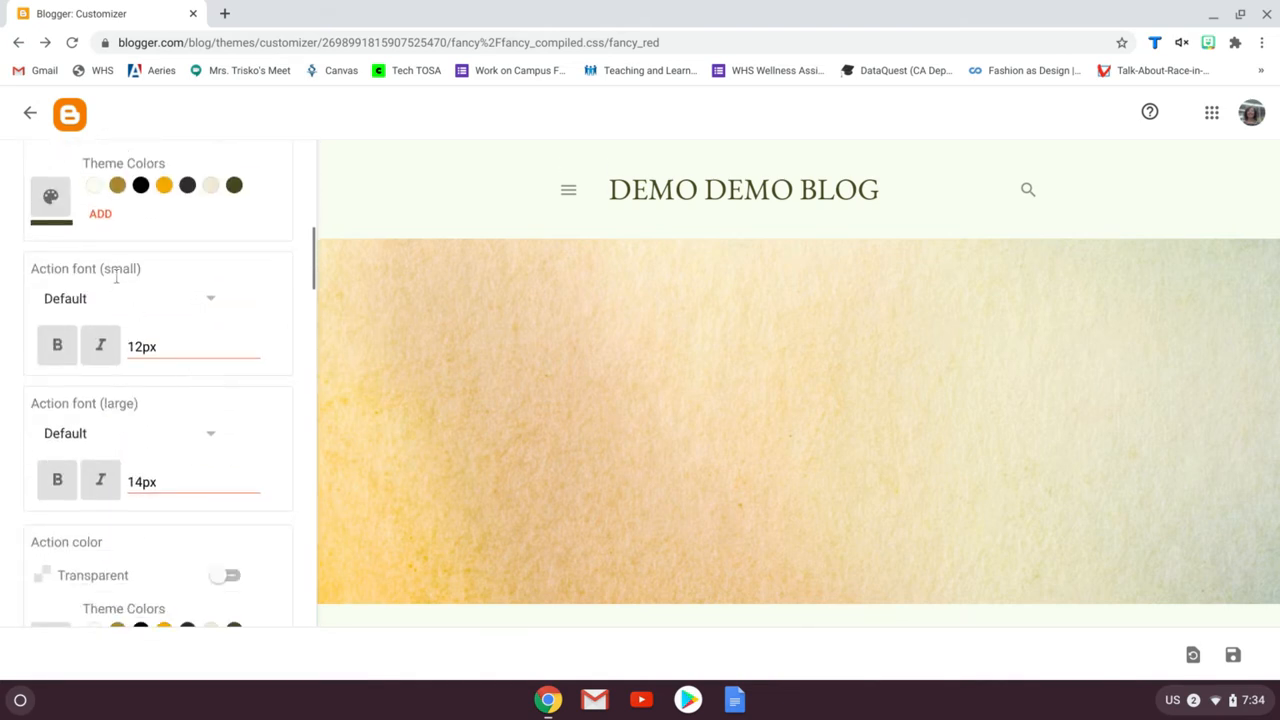
{"action": "scroll", "coordinate": [244, 416], "scroll_direction": "down", "scroll_amount": 5}
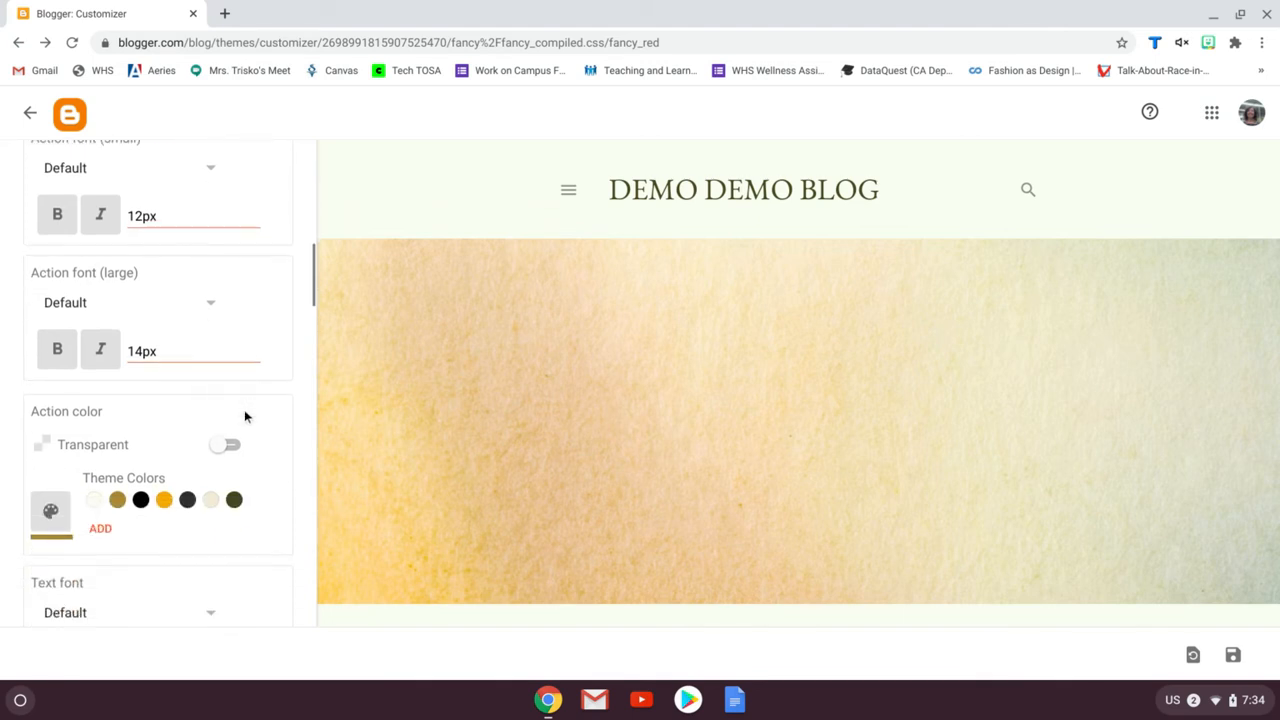
{"action": "scroll", "coordinate": [244, 416], "scroll_direction": "down", "scroll_amount": 6}
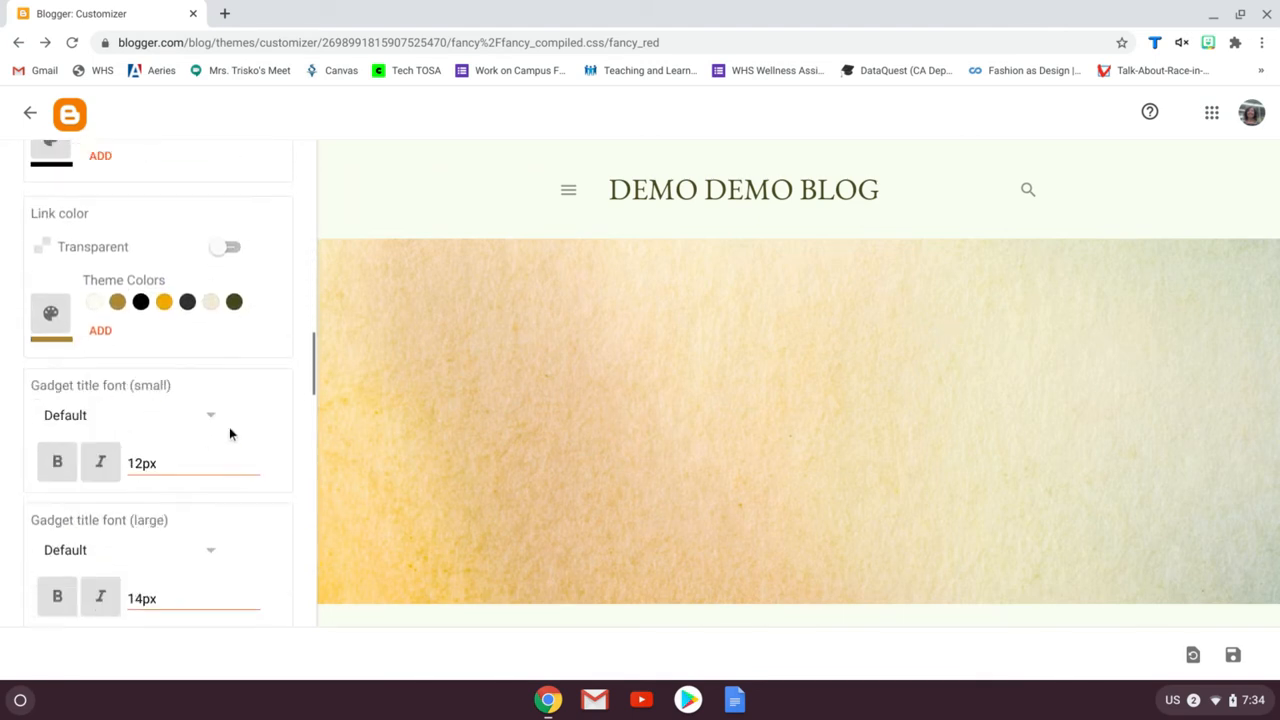
{"action": "scroll", "coordinate": [229, 427], "scroll_direction": "up", "scroll_amount": 10}
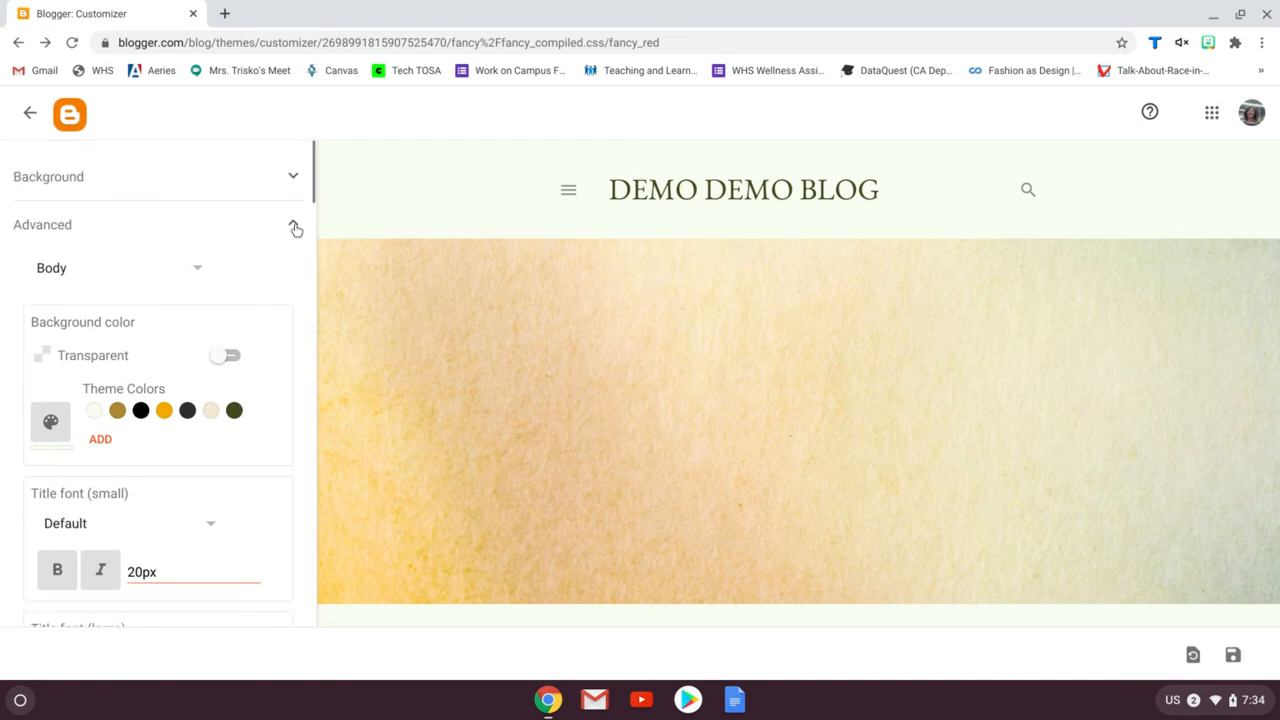
{"action": "left_click", "coordinate": [275, 236]}
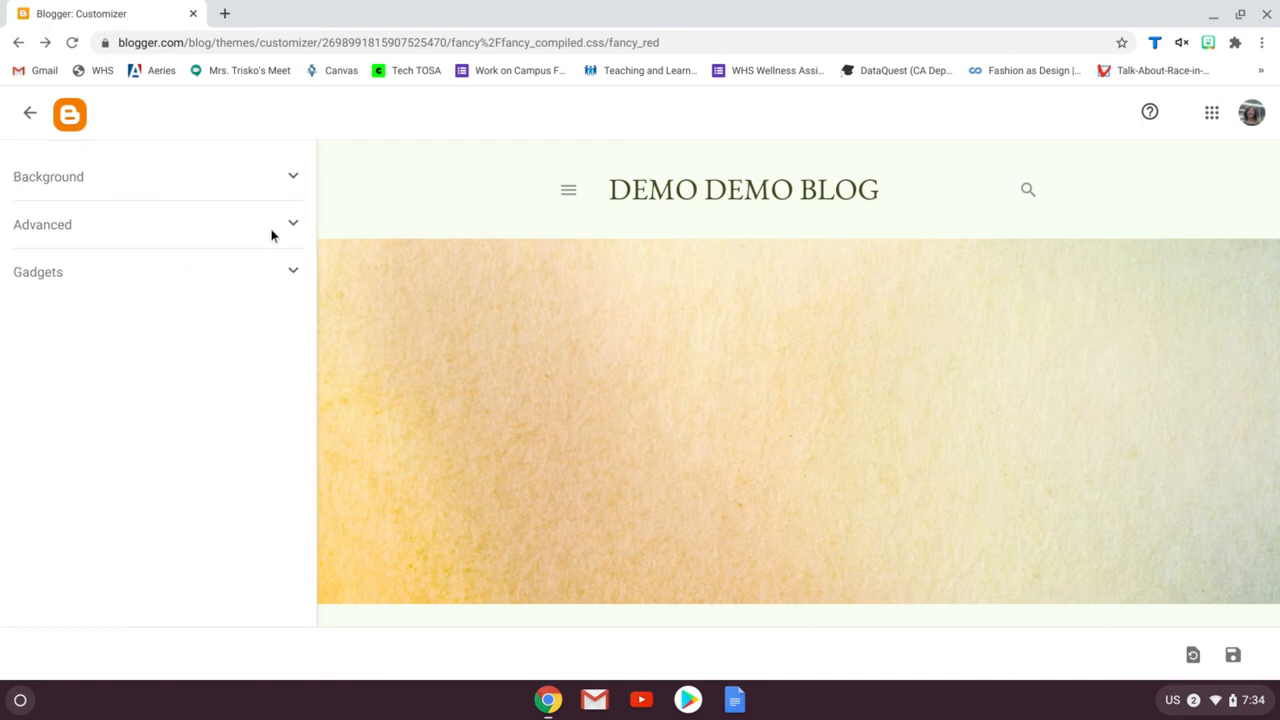
{"action": "left_click", "coordinate": [31, 117]}
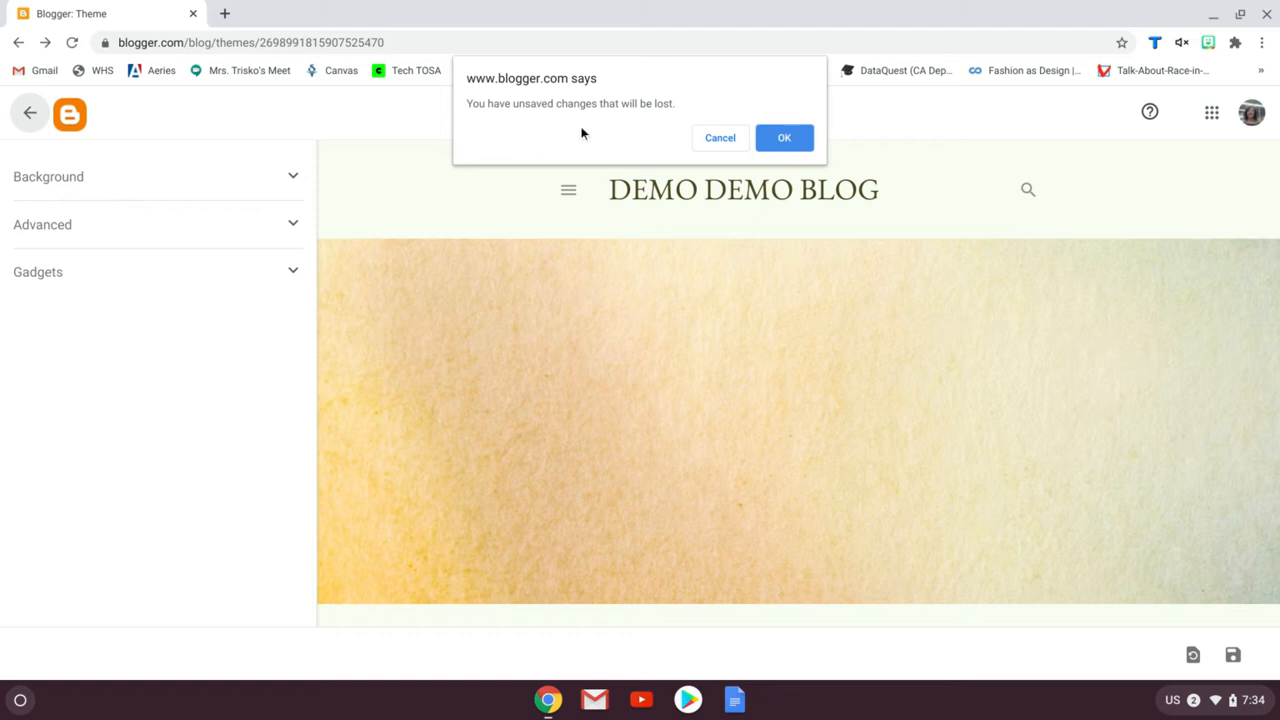
{"action": "left_click", "coordinate": [784, 138]}
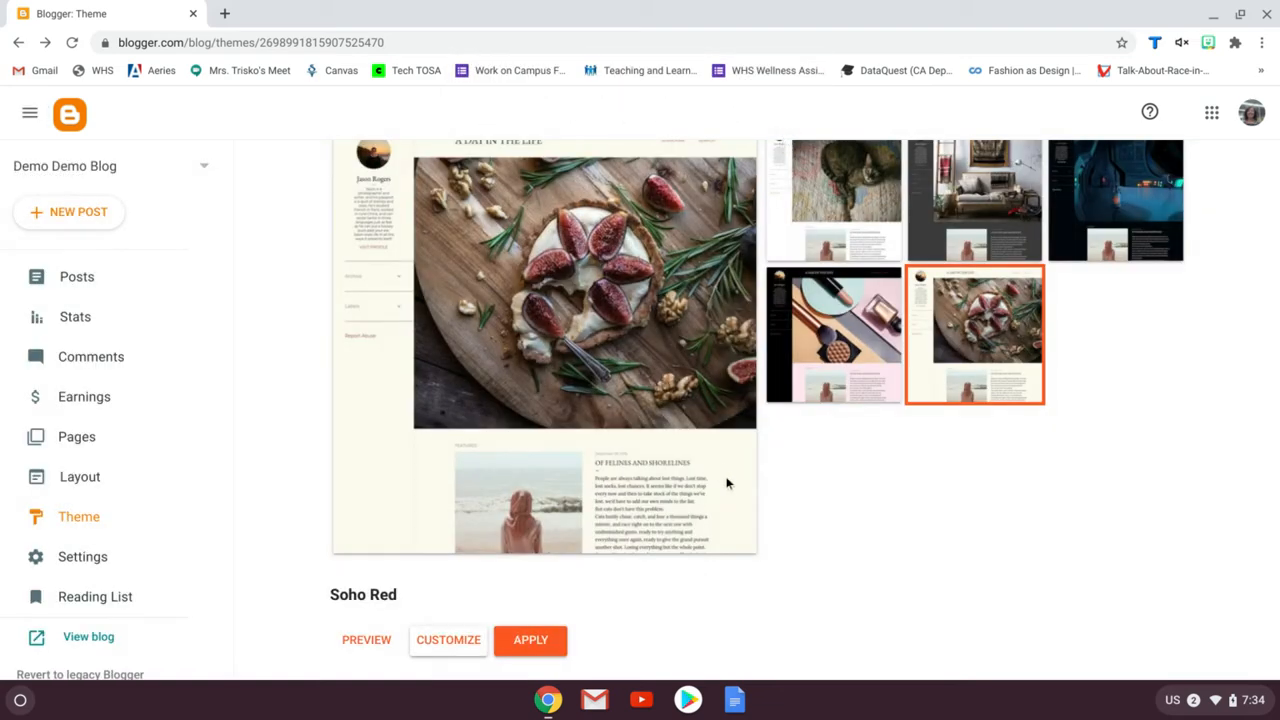
Reopen the Soho Red customizer, set the background to the yellow-green watercolor Abstract image, save and return
{"action": "left_click", "coordinate": [438, 645]}
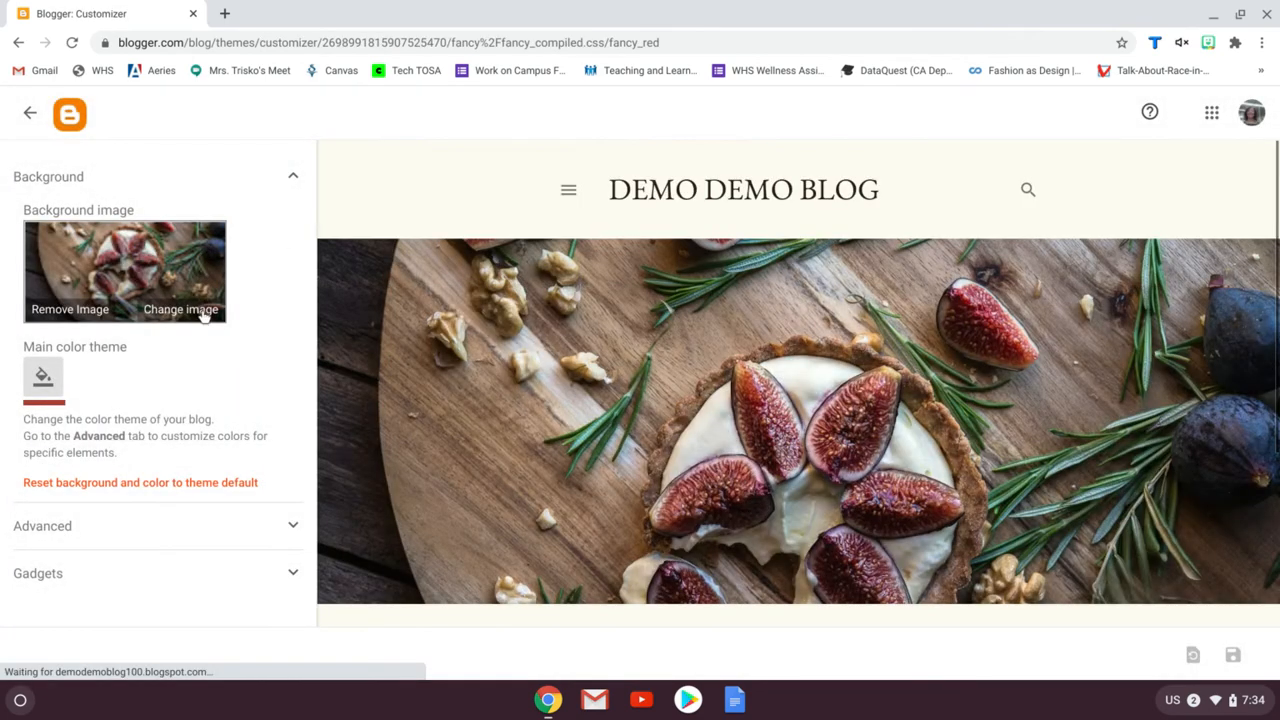
{"action": "left_click", "coordinate": [200, 312]}
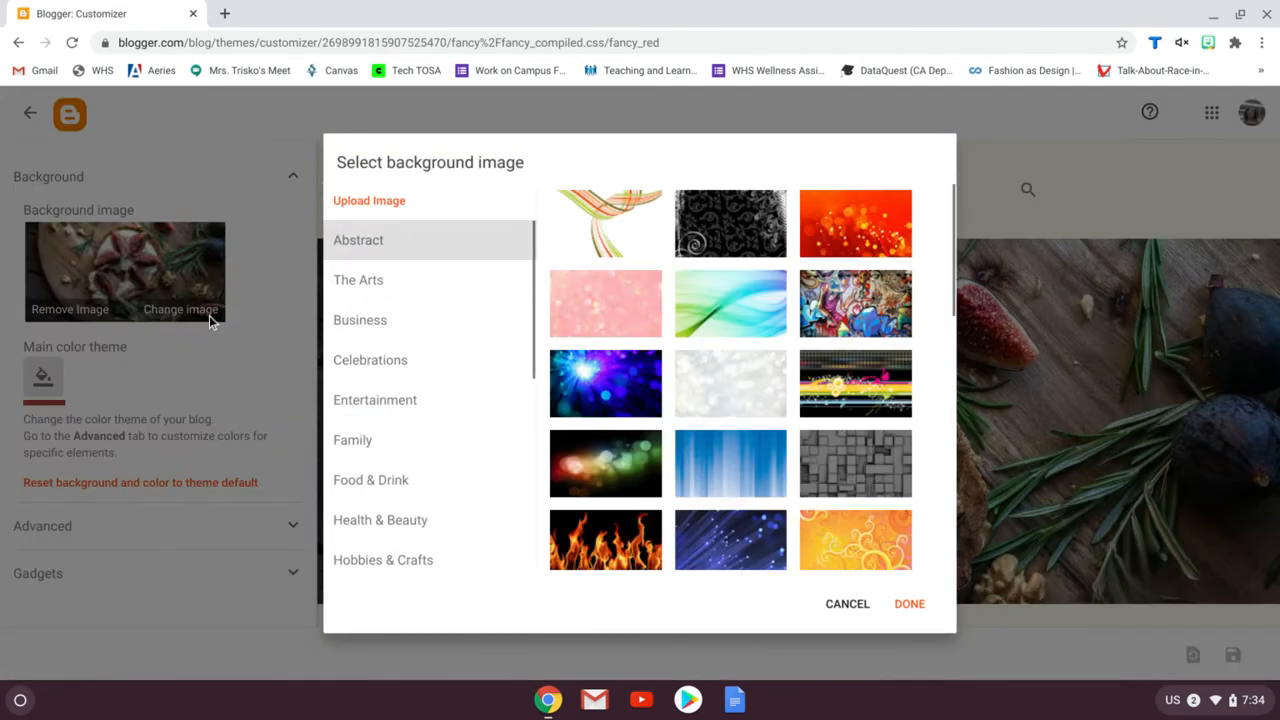
{"action": "scroll", "coordinate": [712, 400], "scroll_direction": "down", "scroll_amount": 3}
{"action": "scroll", "coordinate": [718, 400], "scroll_direction": "down", "scroll_amount": 3}
{"action": "left_click", "coordinate": [720, 392]}
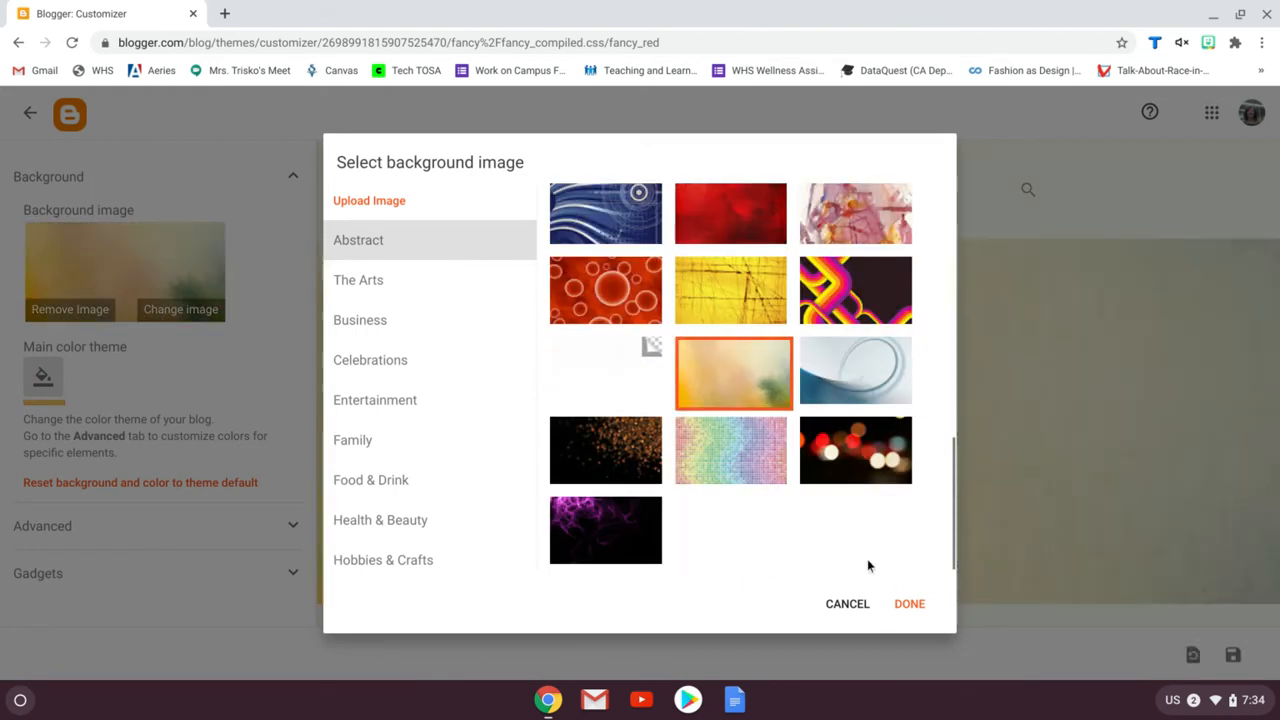
{"action": "left_click", "coordinate": [914, 609]}
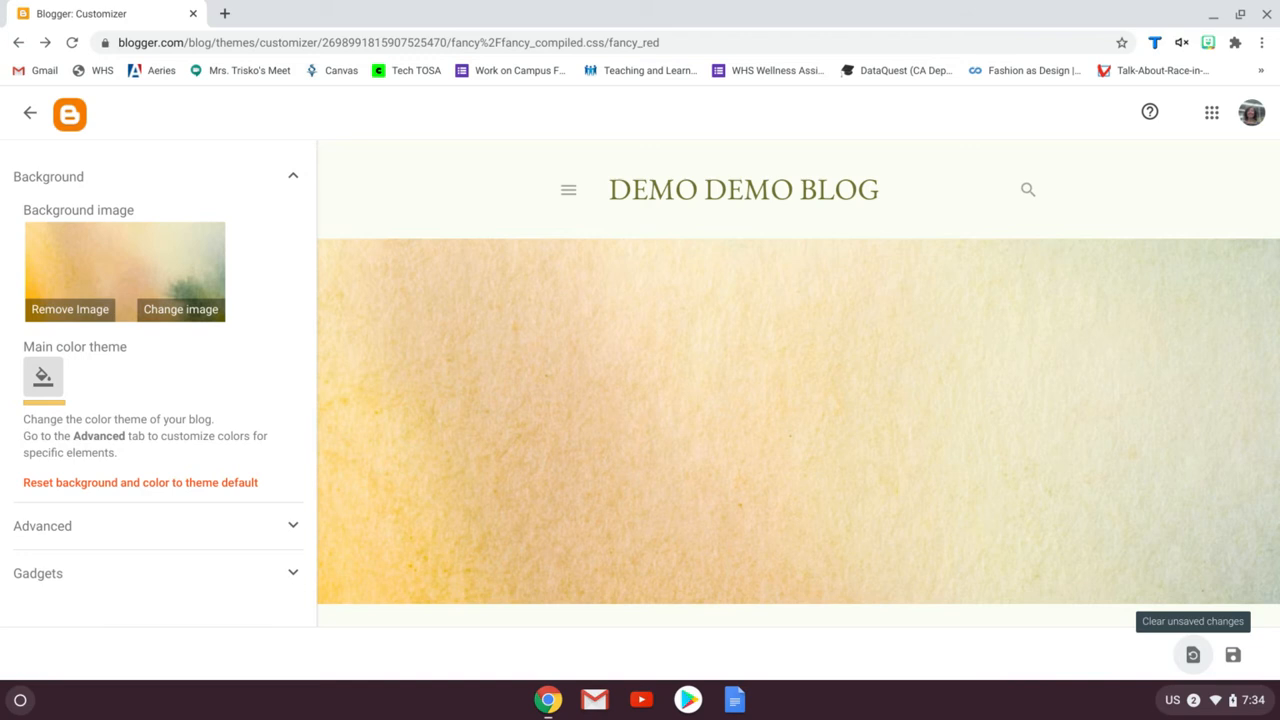
{"action": "left_click", "coordinate": [1234, 657]}
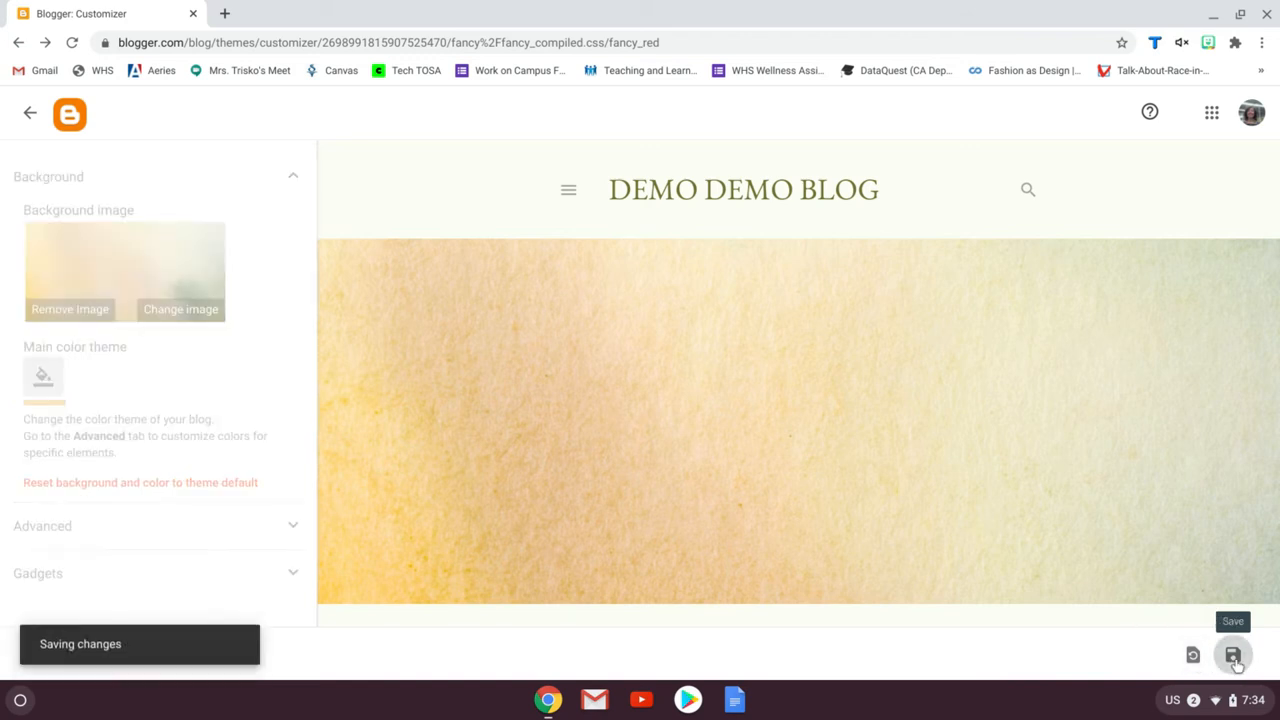
{"action": "left_click", "coordinate": [31, 117]}
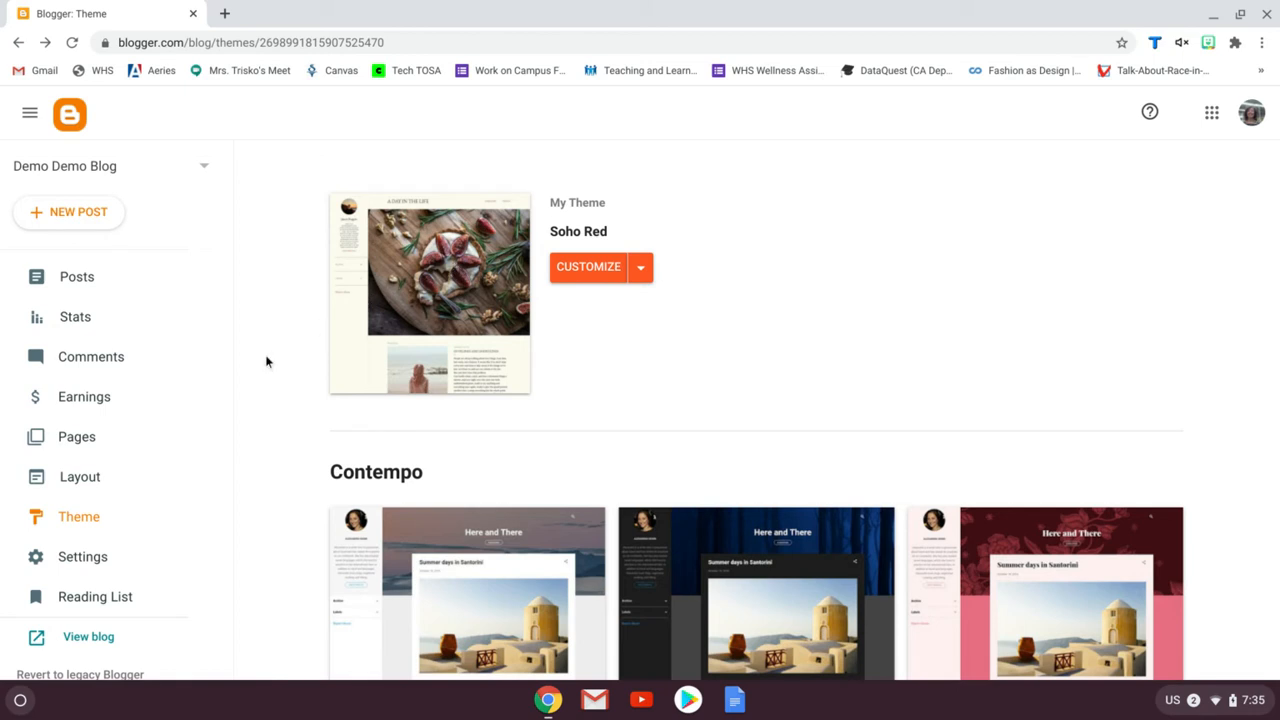
Open the blog's Layout and remove the About Me profile gadget from the sidebar
{"action": "left_click", "coordinate": [100, 477]}
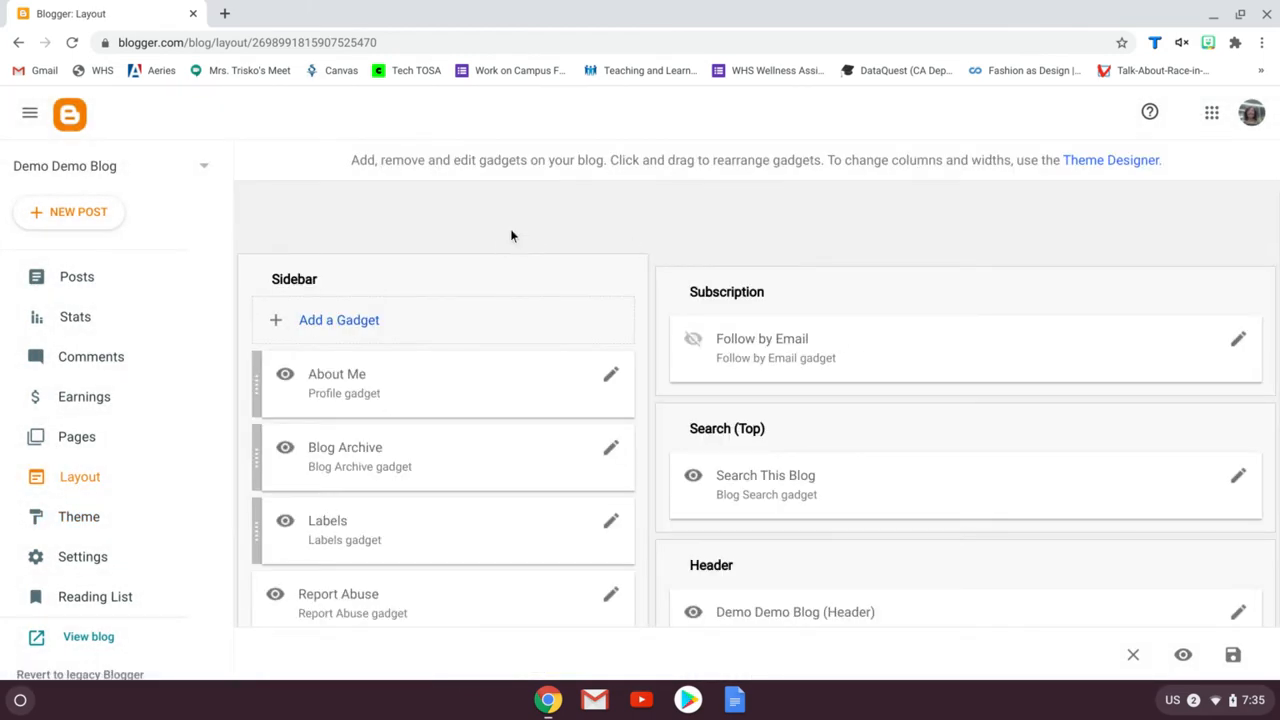
{"action": "scroll", "coordinate": [510, 235], "scroll_direction": "down", "scroll_amount": 1}
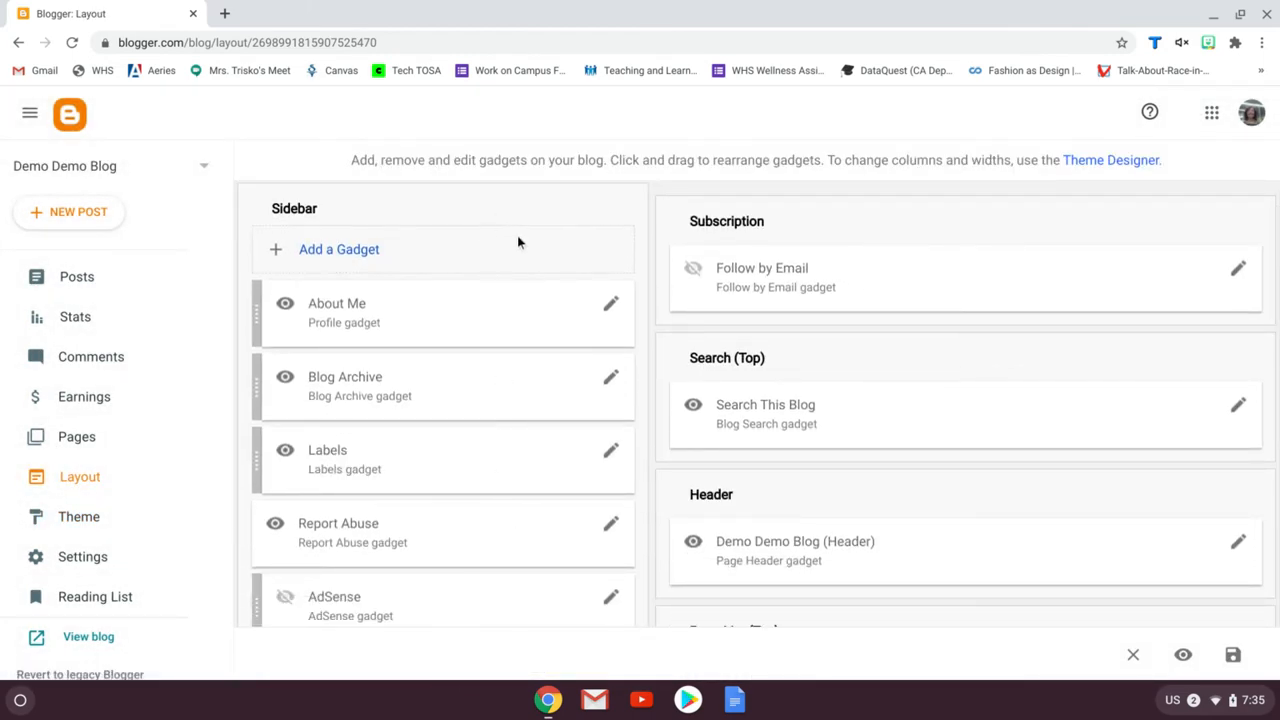
{"action": "left_click", "coordinate": [611, 306]}
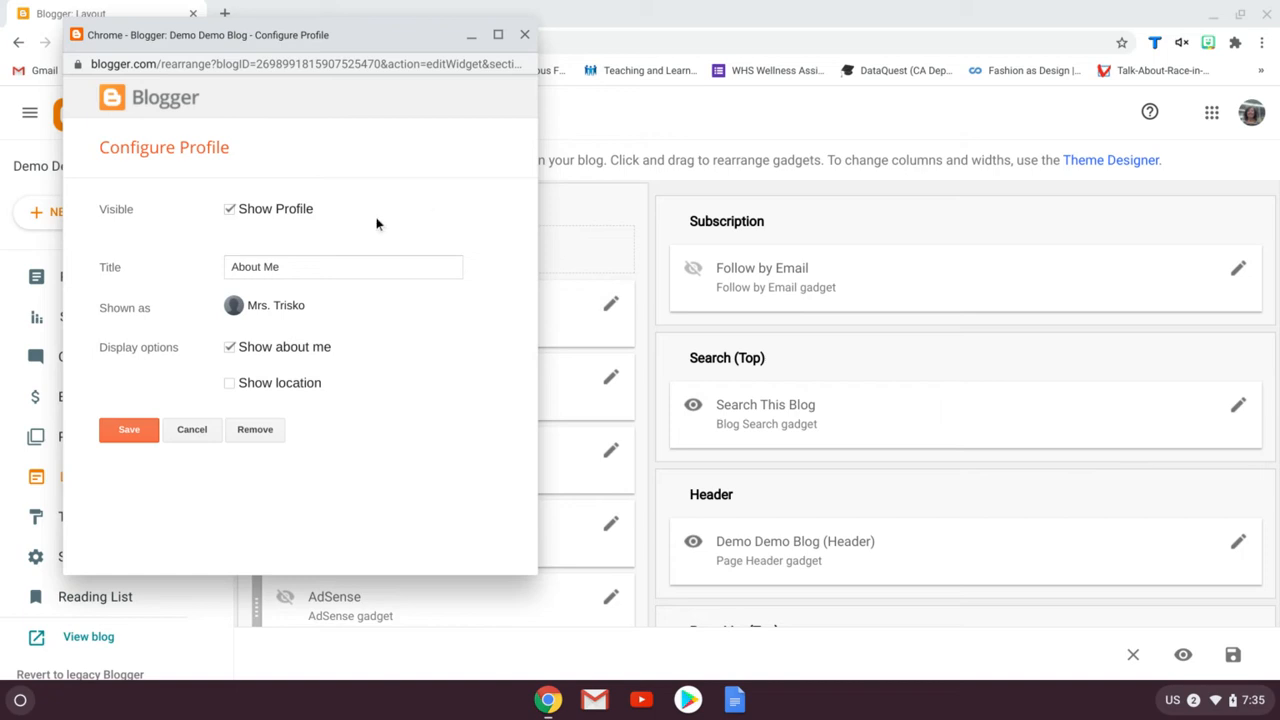
{"action": "left_click", "coordinate": [258, 433]}
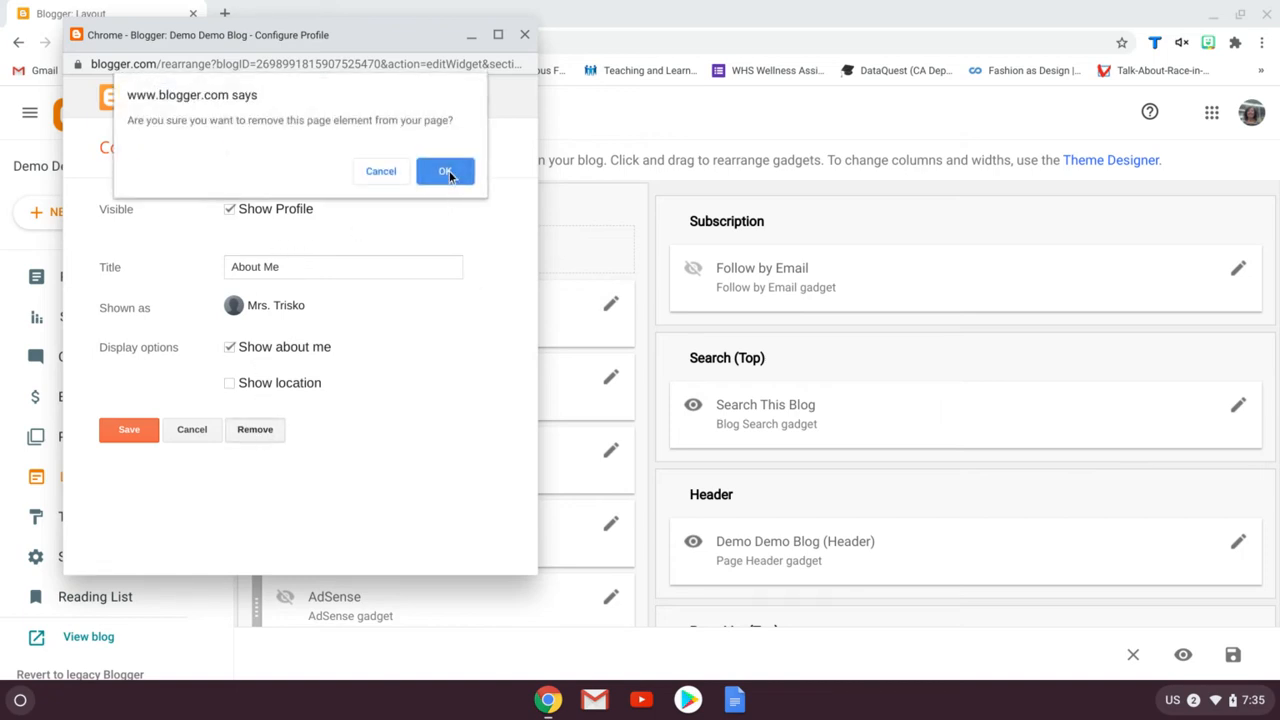
{"action": "left_click", "coordinate": [447, 170]}
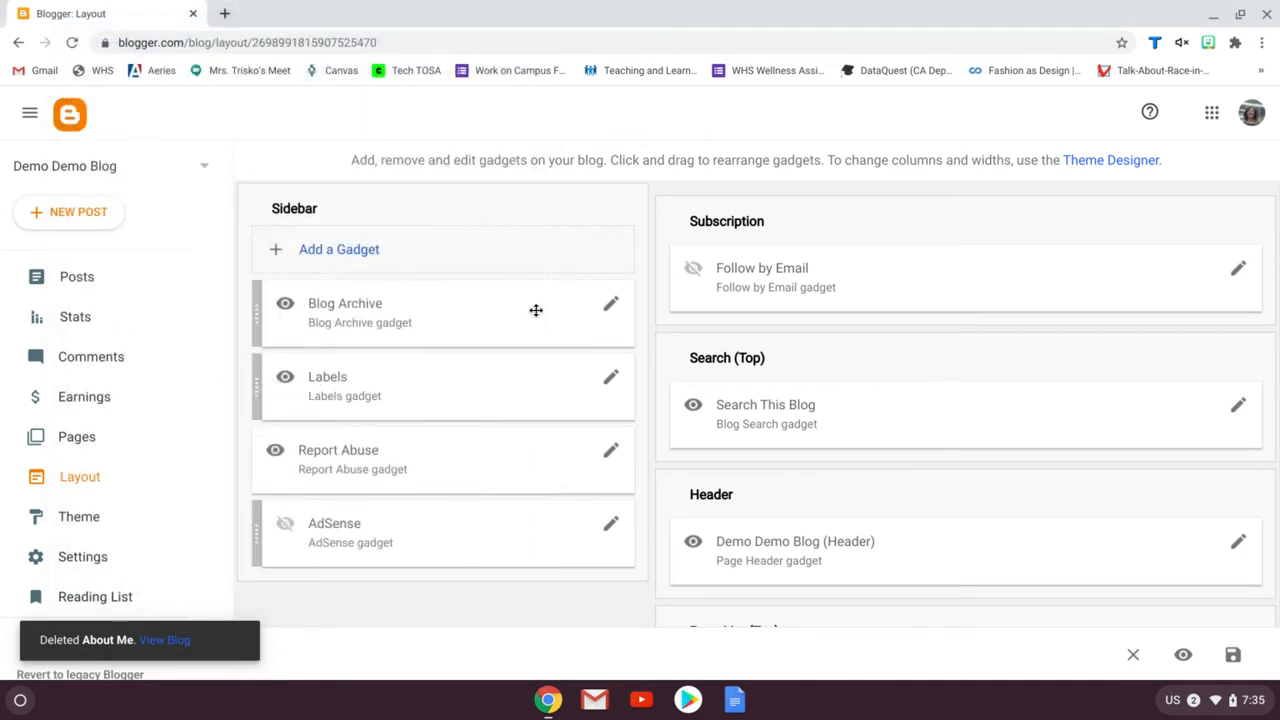
Open the Blog Archive gadget settings and save them unchanged
{"action": "left_click", "coordinate": [611, 306]}
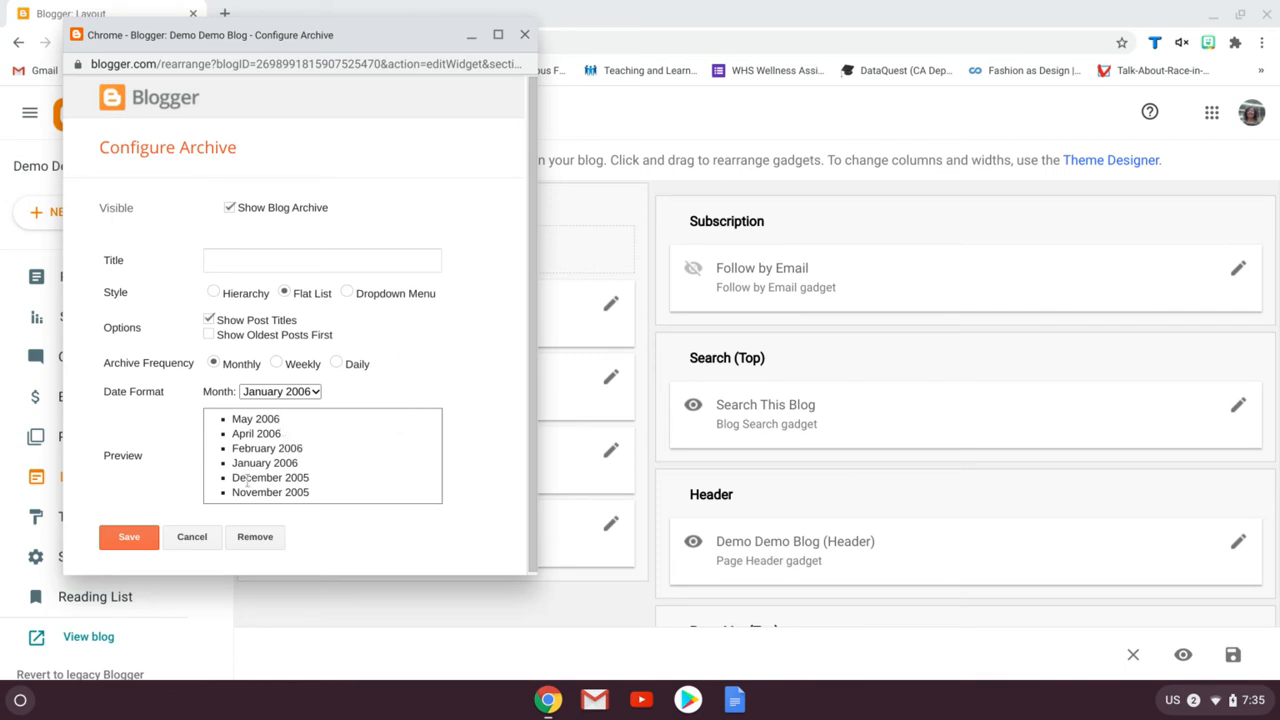
{"action": "left_click", "coordinate": [135, 536]}
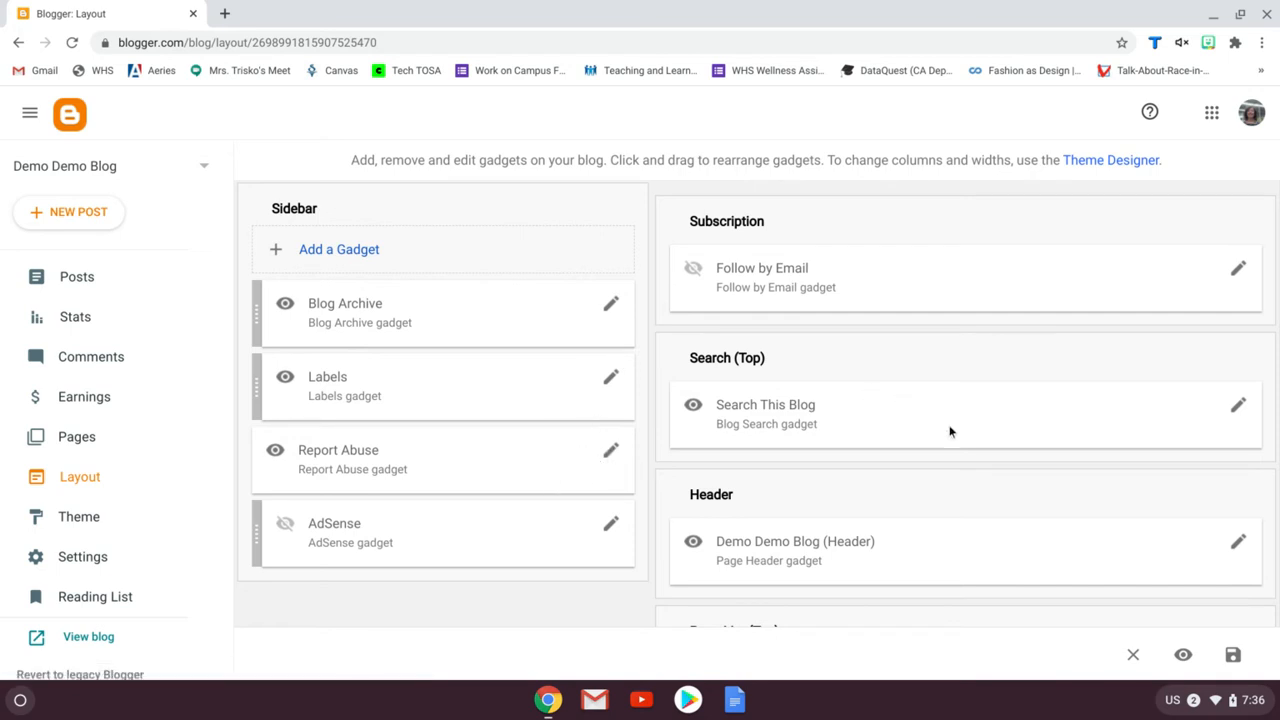
Make the Follow by Email gadget visible and save its settings
{"action": "scroll", "coordinate": [972, 420], "scroll_direction": "up", "scroll_amount": 1}
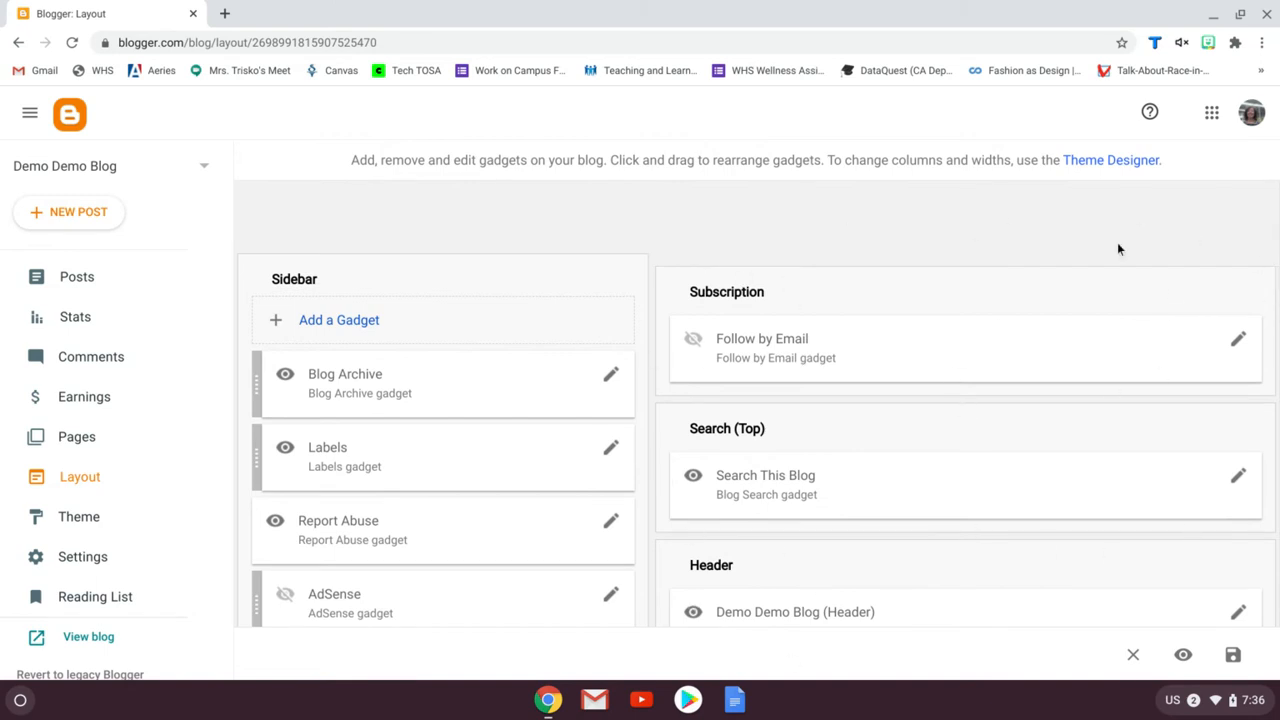
{"action": "scroll", "coordinate": [1075, 262], "scroll_direction": "down", "scroll_amount": 1}
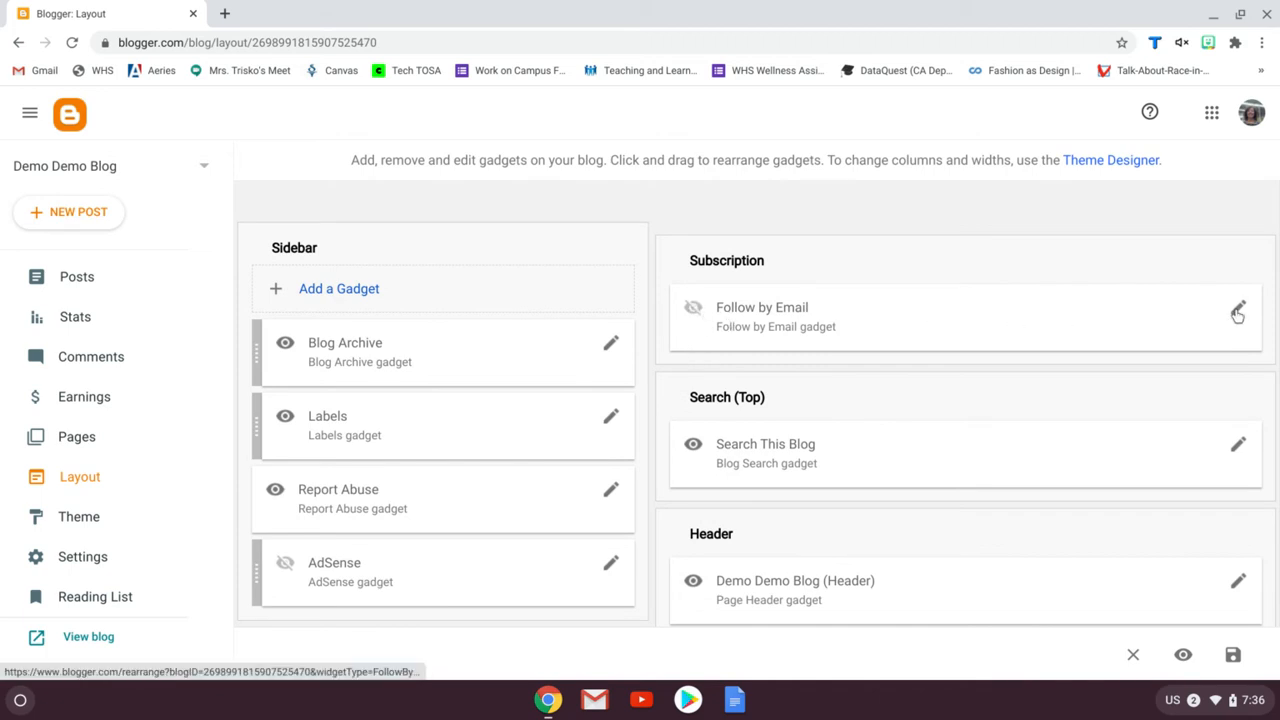
{"action": "left_click", "coordinate": [1238, 310]}
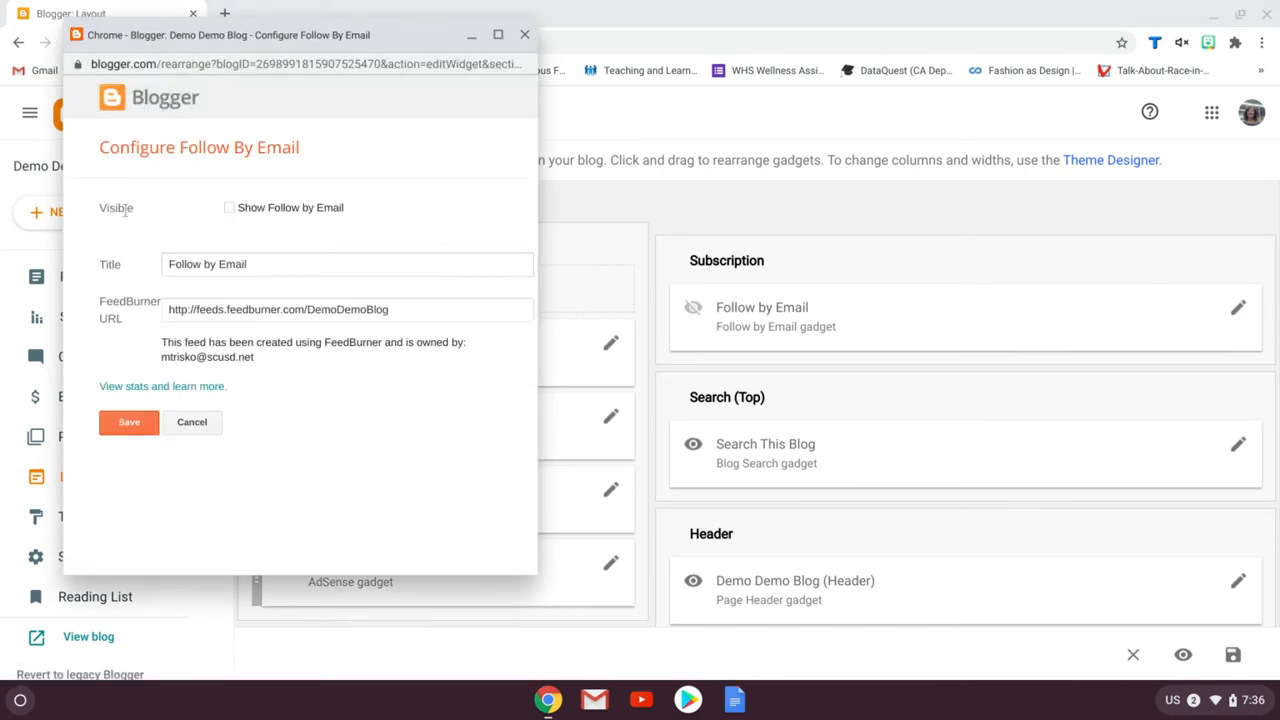
{"action": "left_click", "coordinate": [229, 210]}
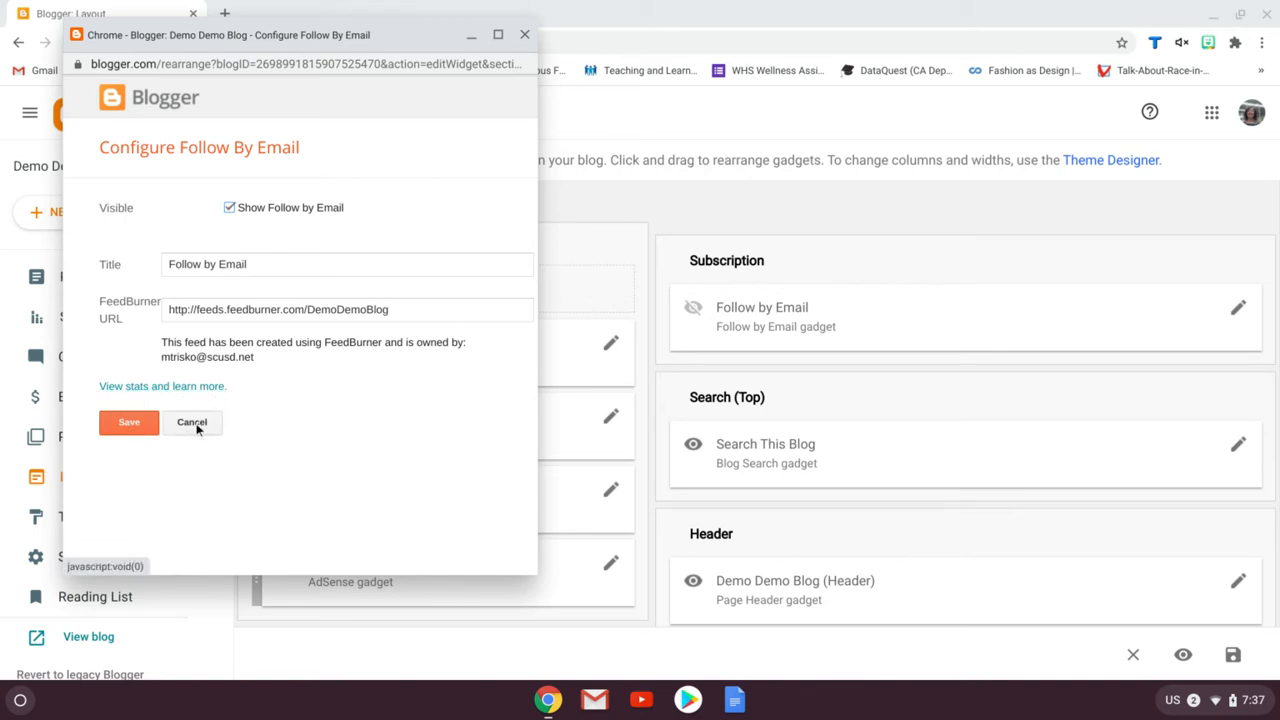
{"action": "left_click", "coordinate": [134, 424]}
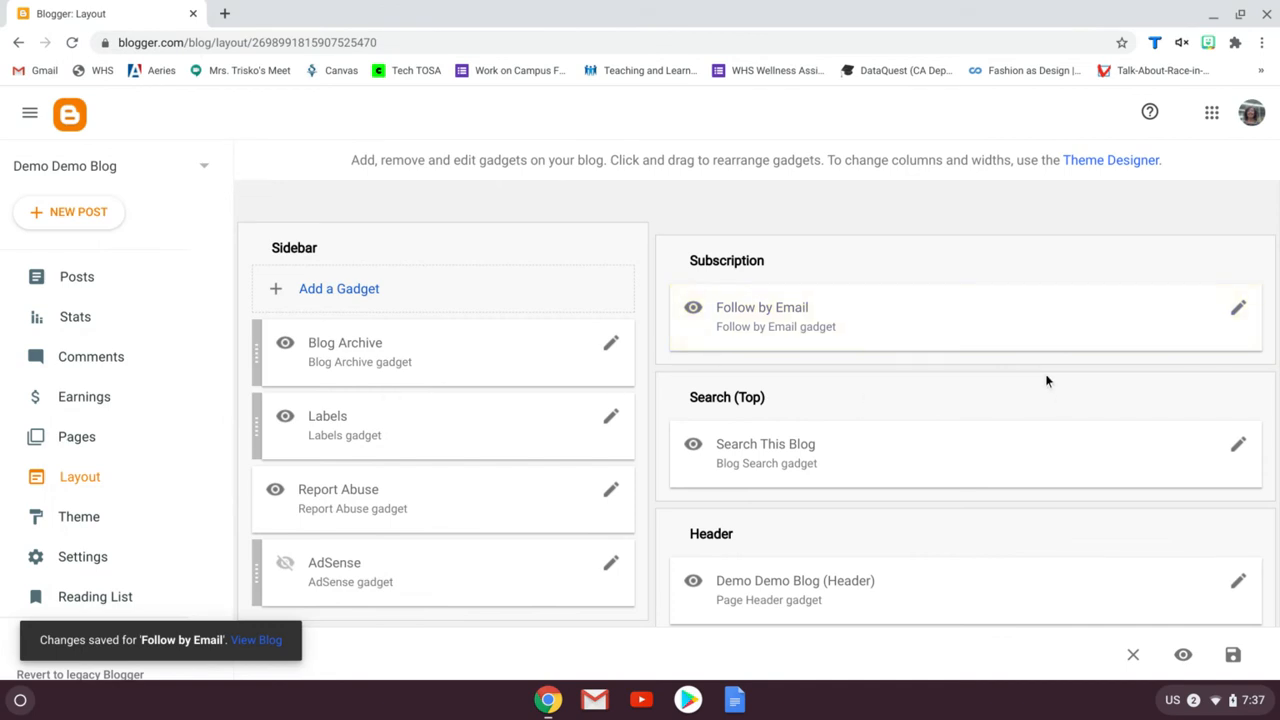
Set the header's blog description to 'I can also add a description of my blog that people will see when then land on my homepage.' and save
{"action": "scroll", "coordinate": [1047, 380], "scroll_direction": "down", "scroll_amount": 1}
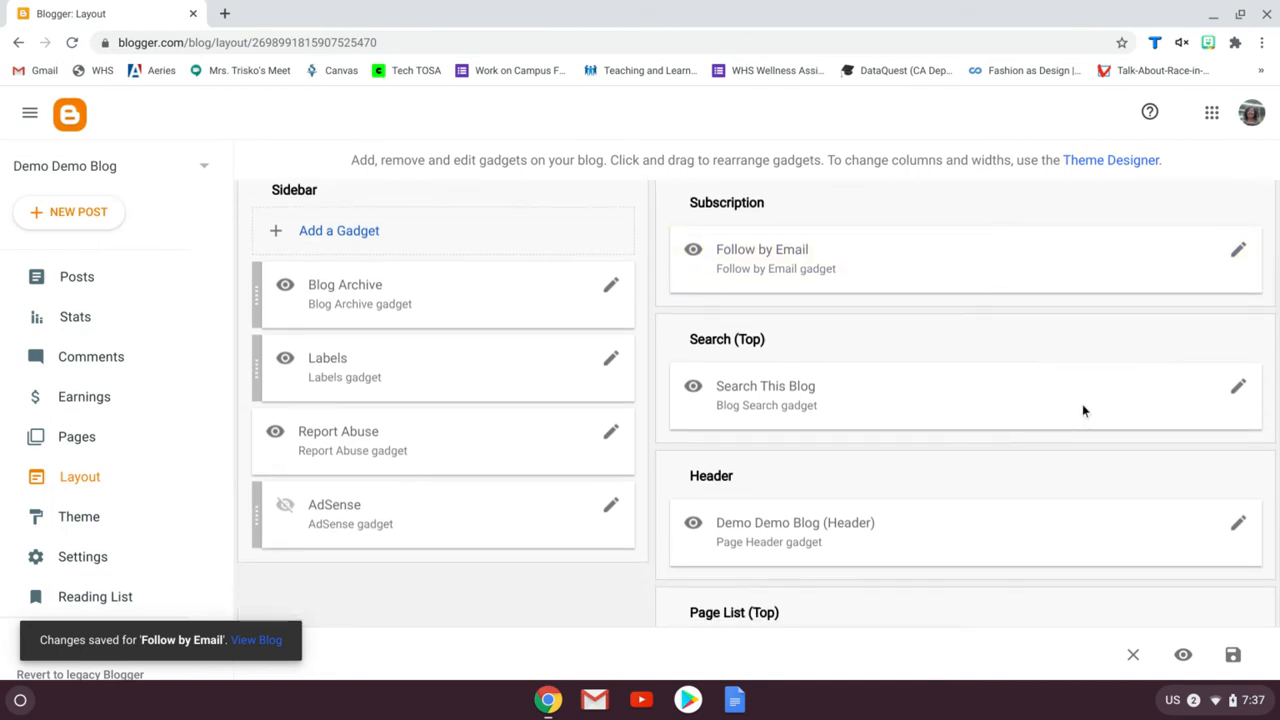
{"action": "scroll", "coordinate": [1080, 403], "scroll_direction": "down", "scroll_amount": 1}
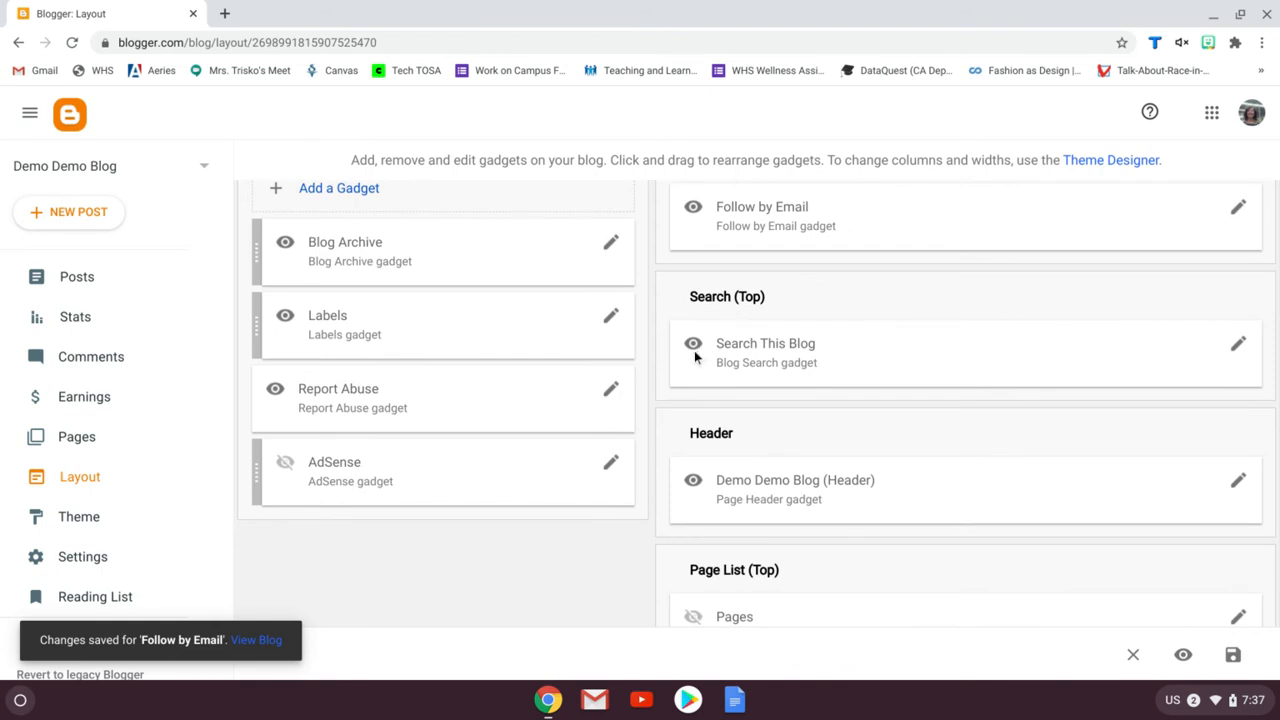
{"action": "mouse_move", "coordinate": [694, 350]}
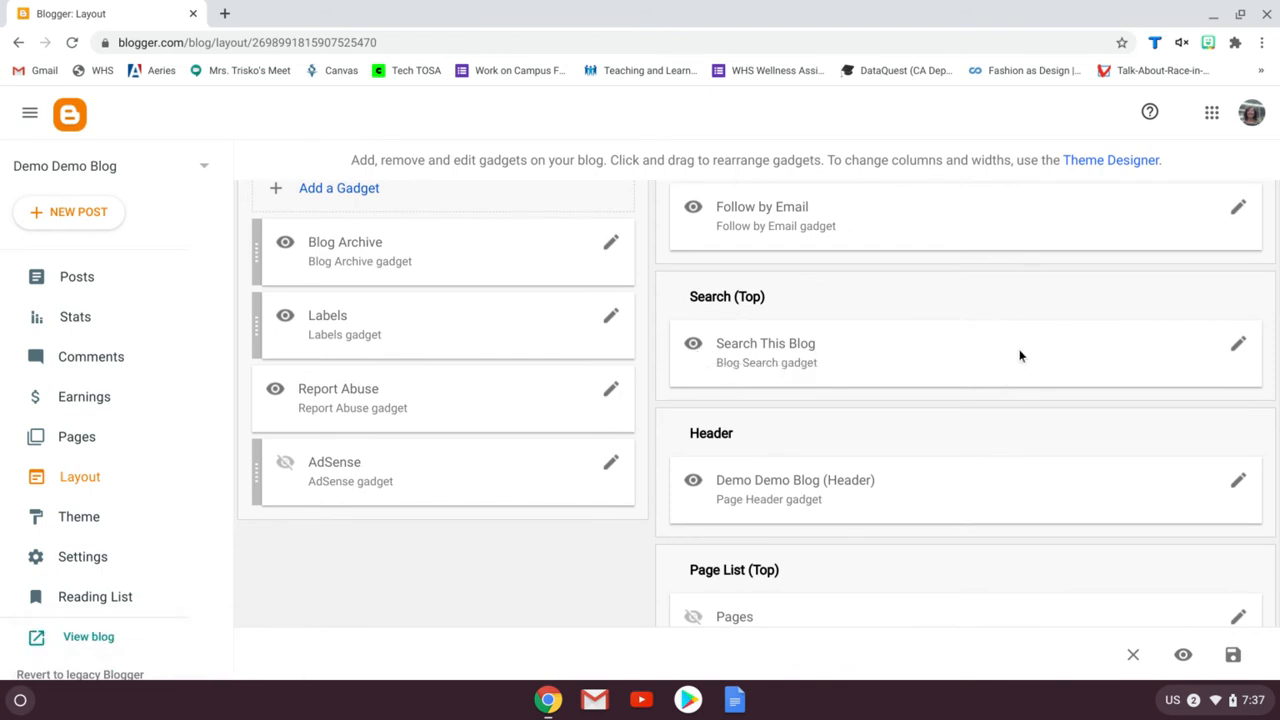
{"action": "scroll", "coordinate": [1020, 344], "scroll_direction": "down", "scroll_amount": 1}
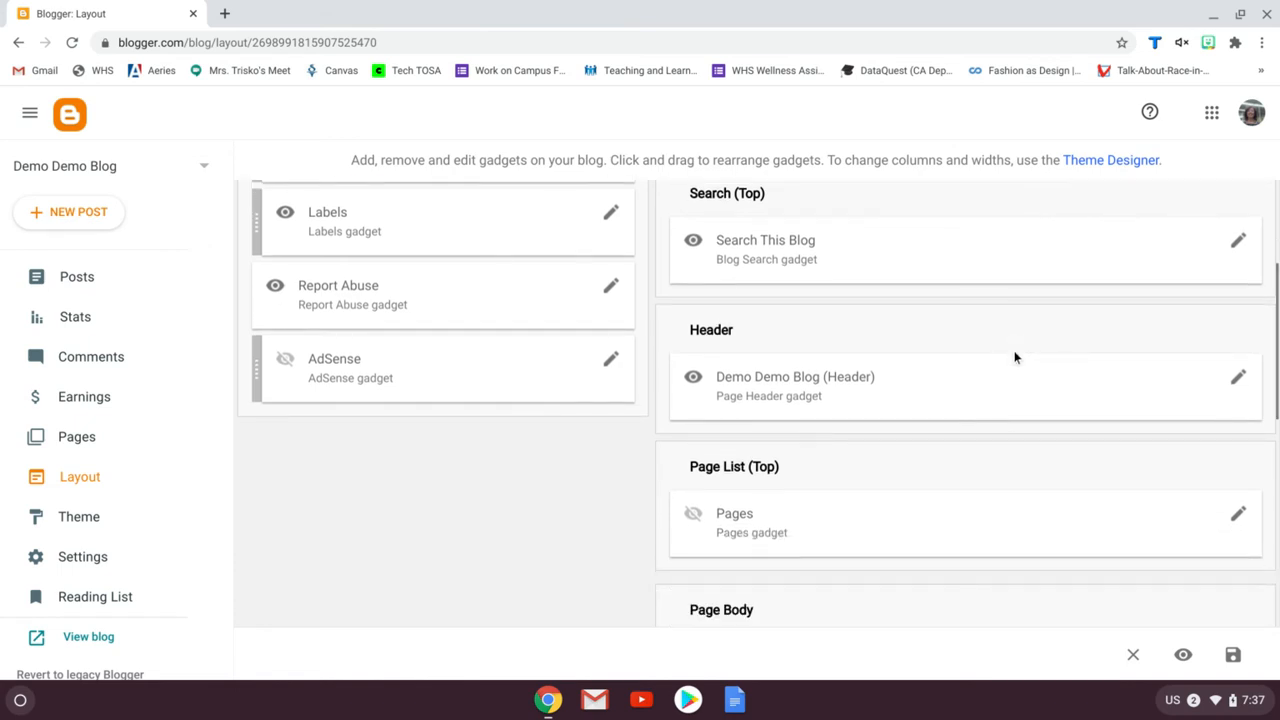
{"action": "left_click", "coordinate": [1237, 380]}
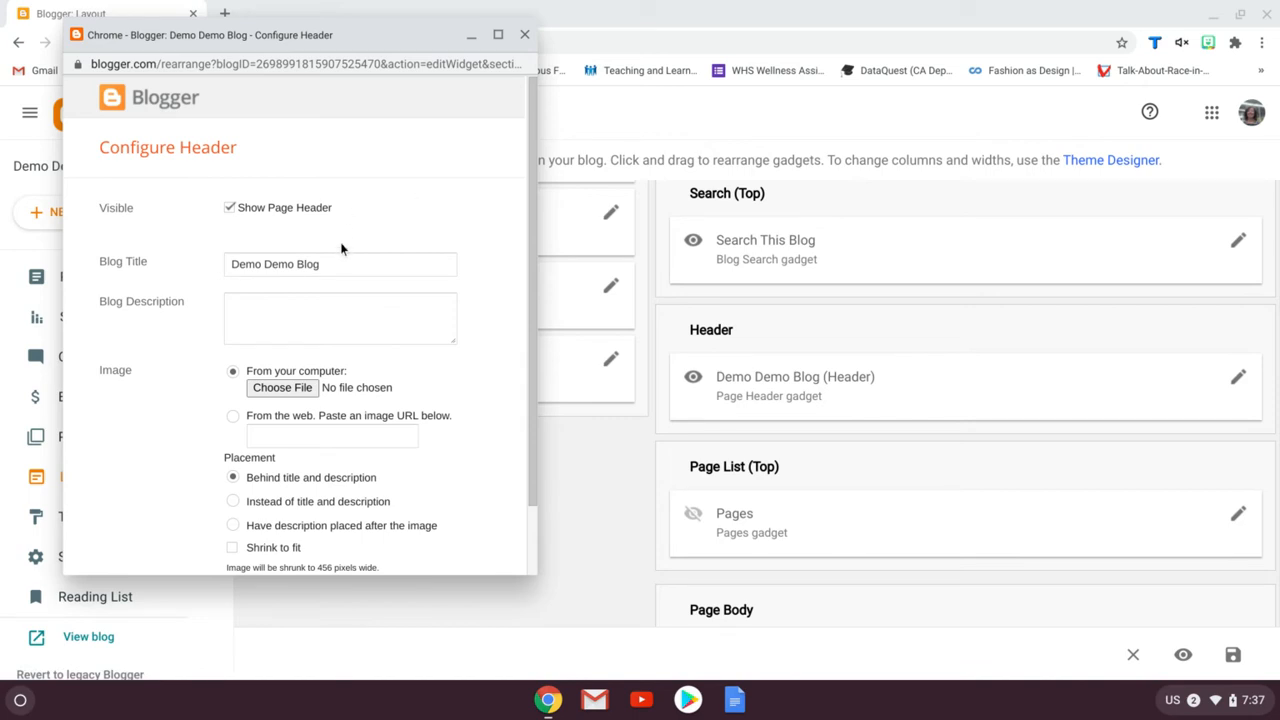
{"action": "left_click", "coordinate": [336, 300]}
{"action": "type", "text": "i can"}
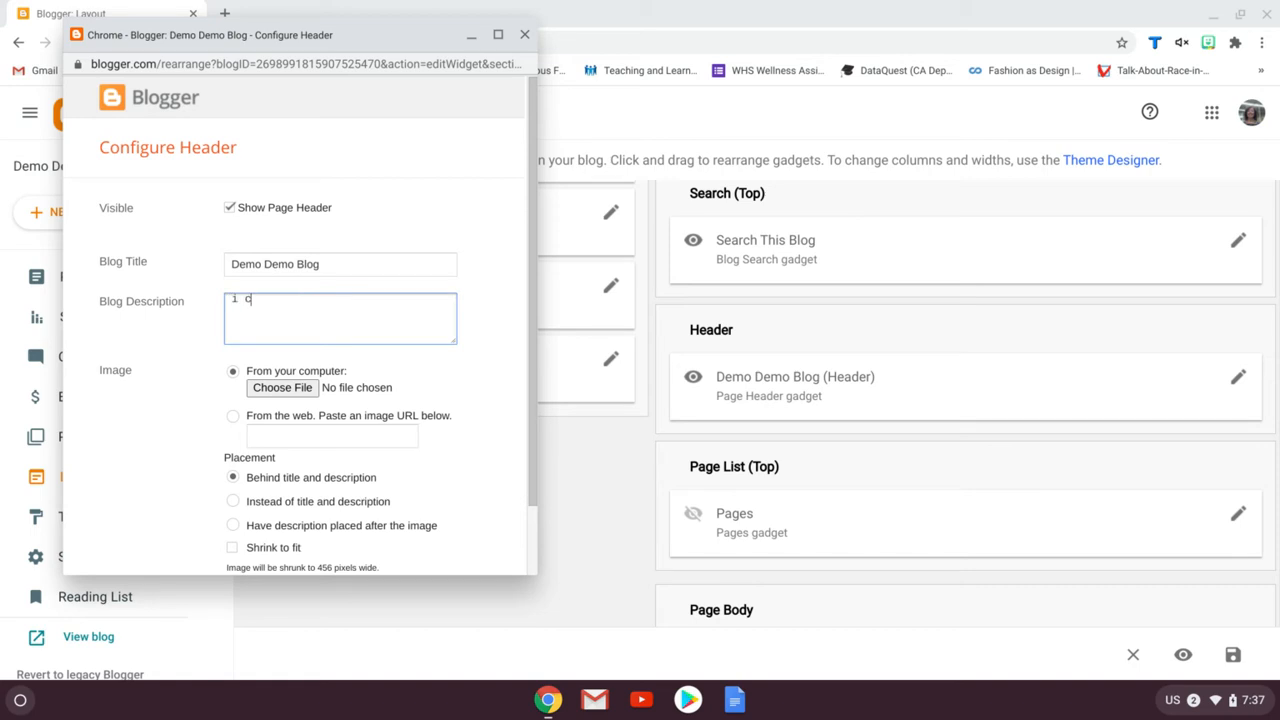
{"action": "key", "text": "BackSpace"}
{"action": "key", "text": "BackSpace"}
{"action": "key", "text": "BackSpace"}
{"action": "key", "text": "BackSpace"}
{"action": "type", "text": "I can also add a description o"}
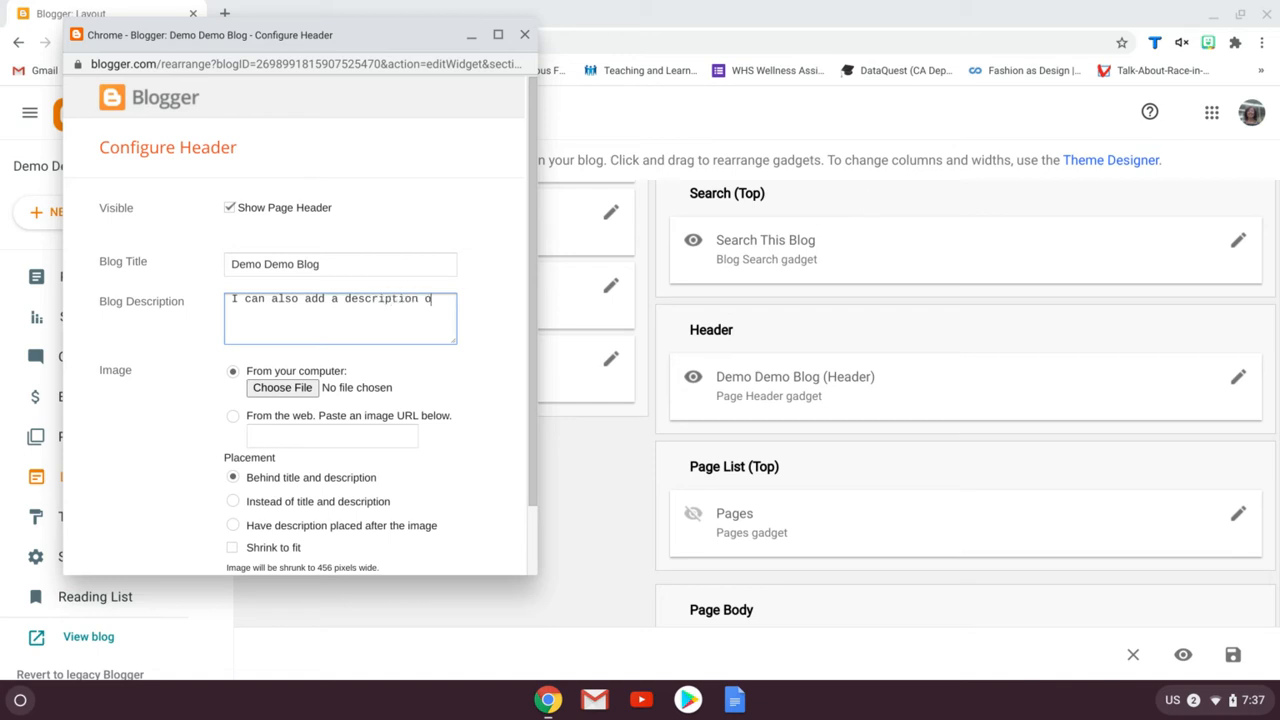
{"action": "type", "text": "f my blog that "}
{"action": "type", "text": "pepl"}
{"action": "type", "text": "le will see w"}
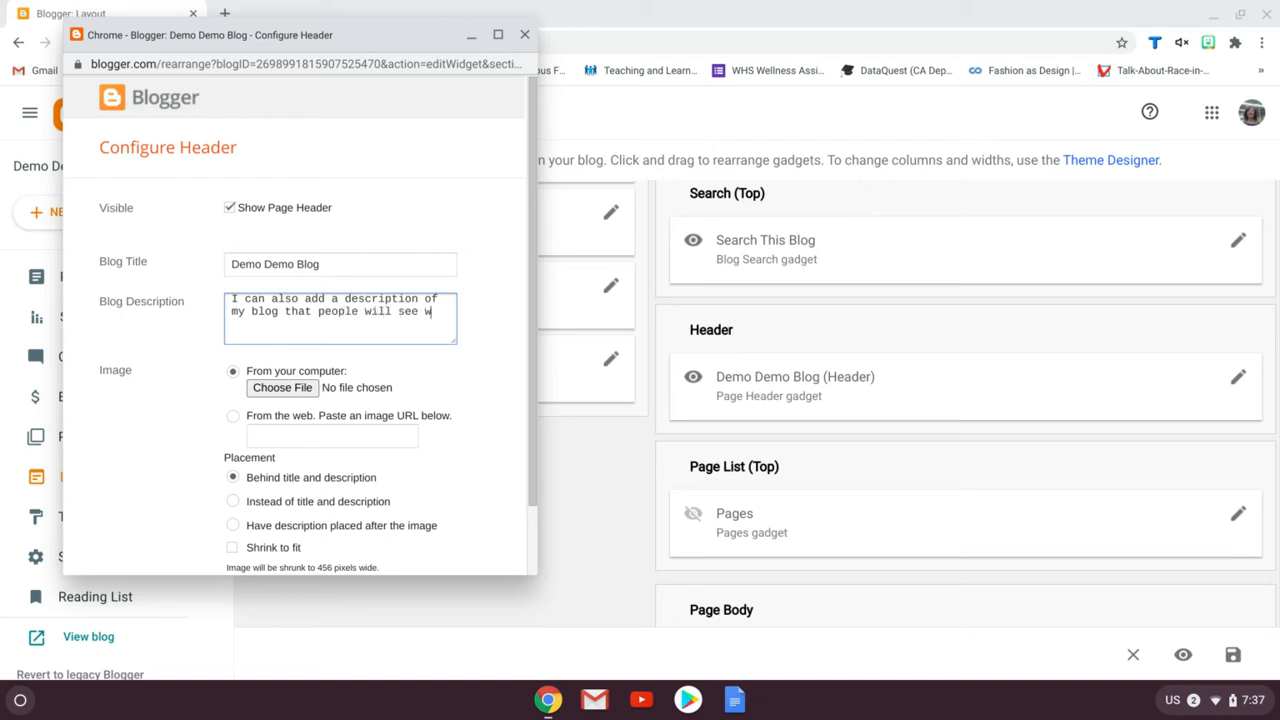
{"action": "type", "text": "hen then com"}
{"action": "key", "text": "BackSpace"}
{"action": "type", "text": "land on my homepage."}
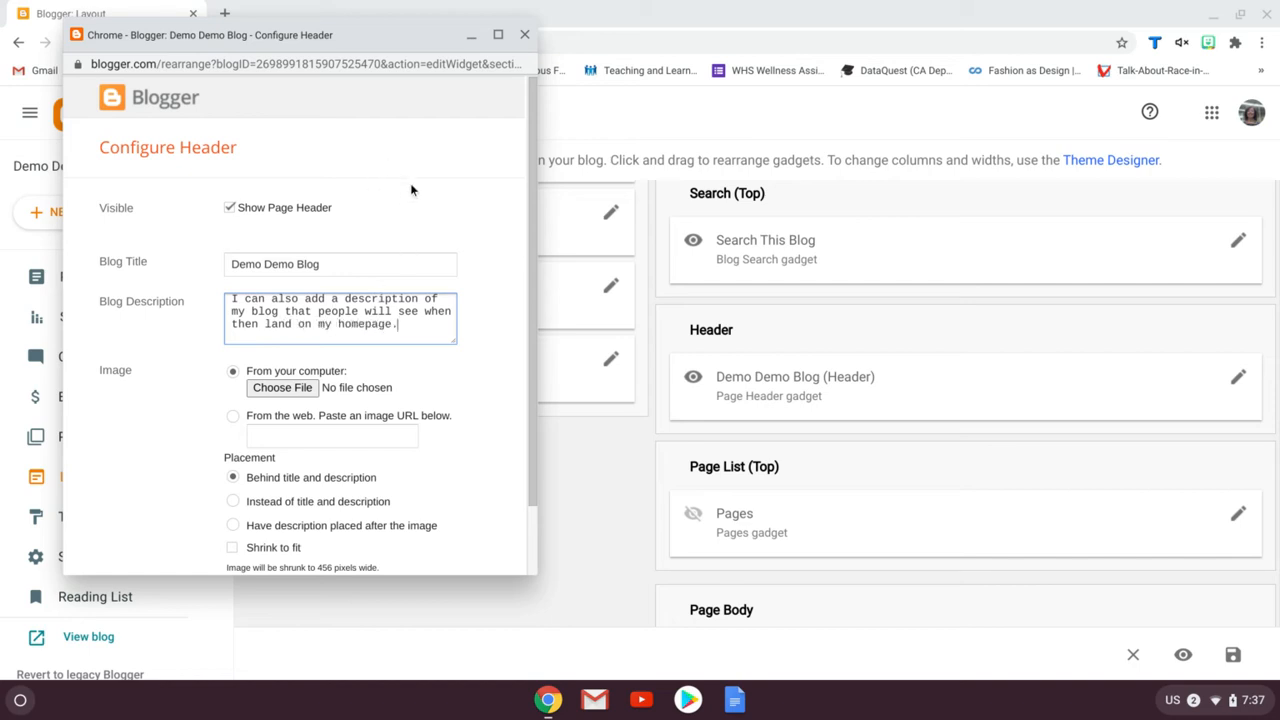
{"action": "scroll", "coordinate": [449, 405], "scroll_direction": "down", "scroll_amount": 2}
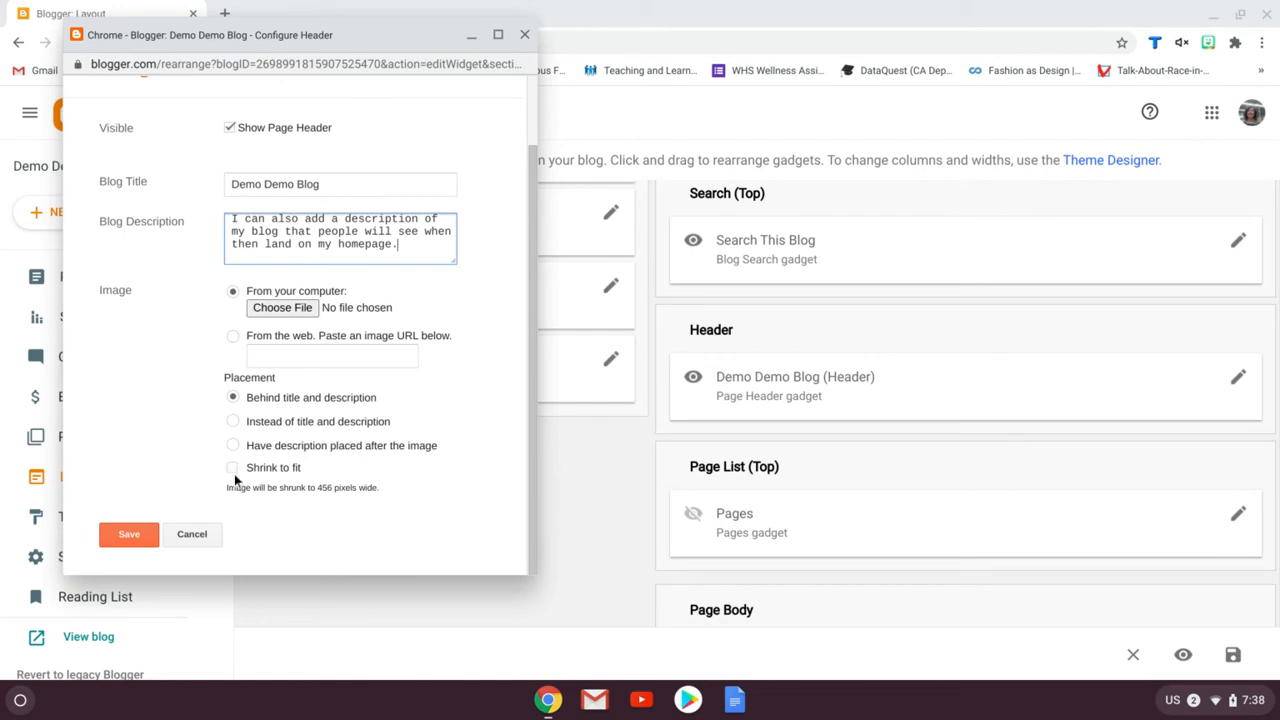
{"action": "left_click", "coordinate": [130, 535]}
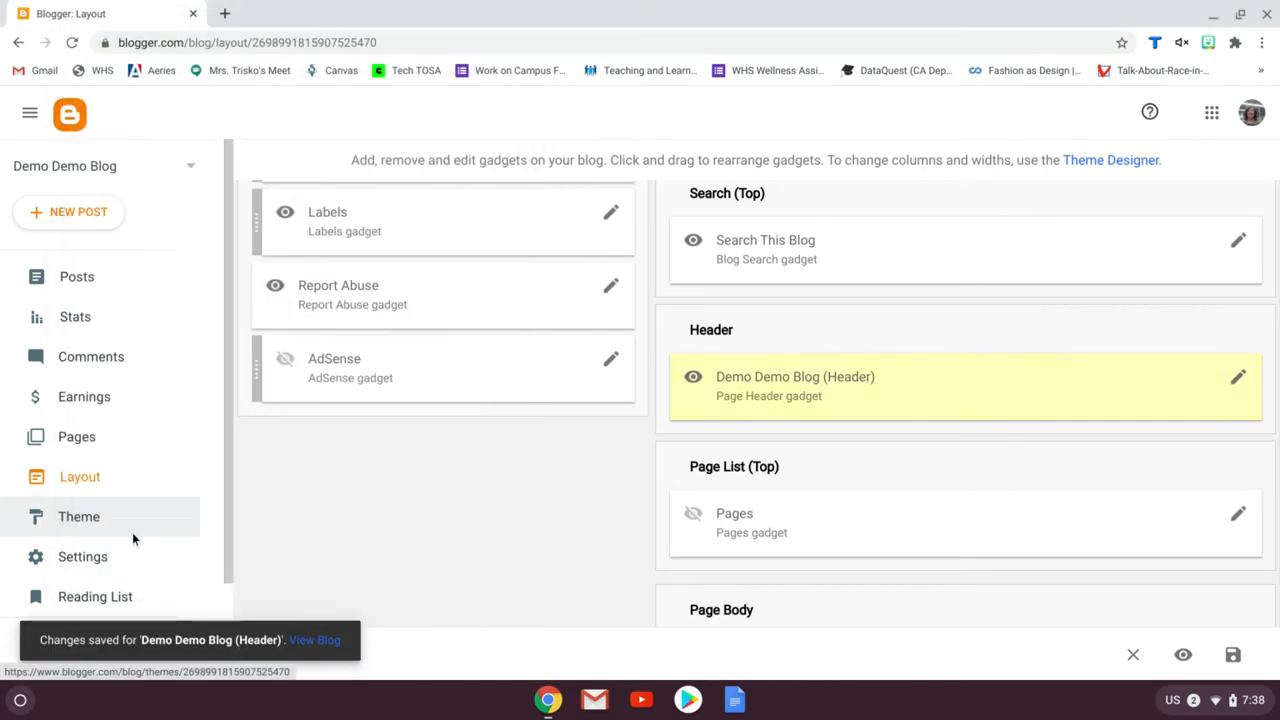
Open the footer Attribution gadget settings and close them without changes
{"action": "scroll", "coordinate": [1067, 430], "scroll_direction": "down", "scroll_amount": 3}
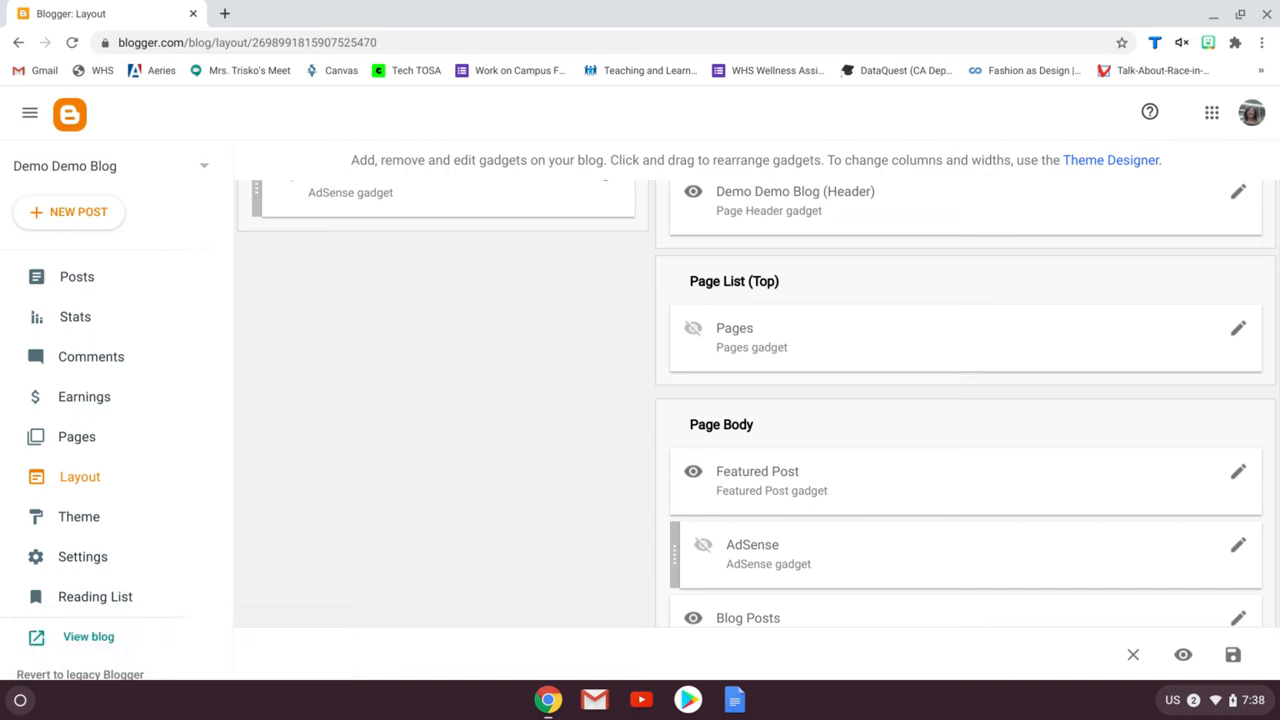
{"action": "scroll", "coordinate": [924, 387], "scroll_direction": "down", "scroll_amount": 2}
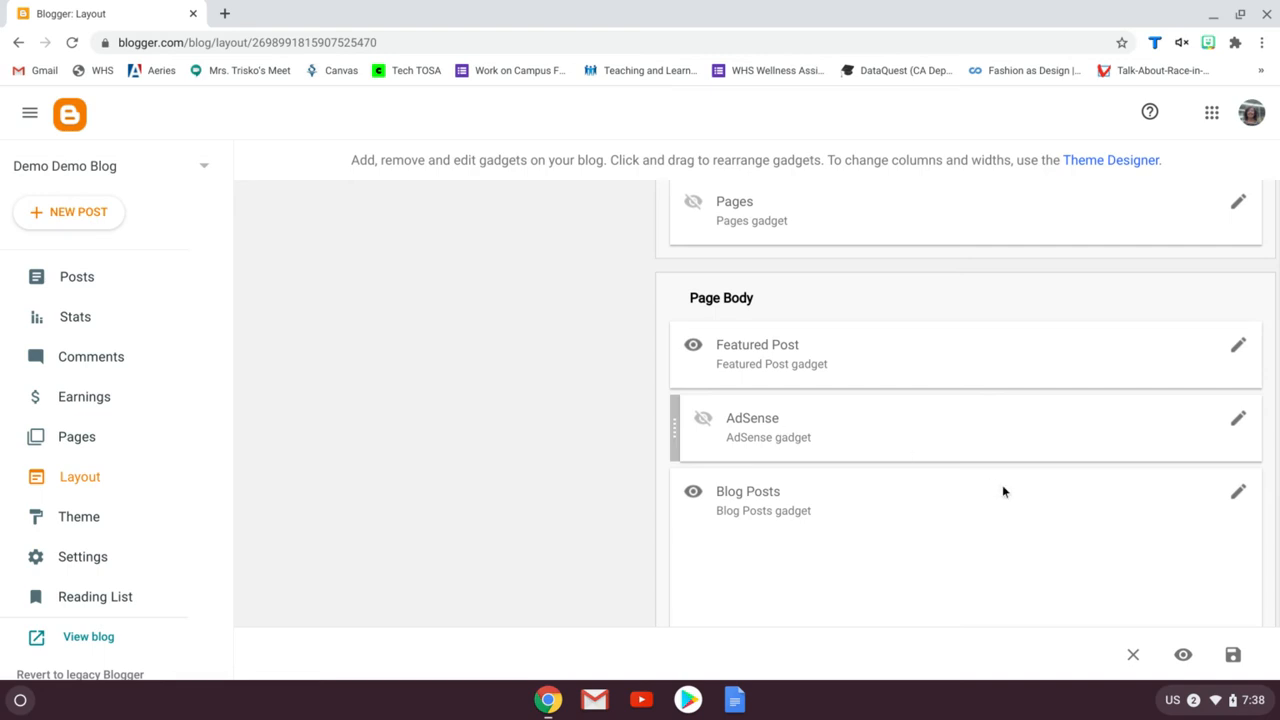
{"action": "scroll", "coordinate": [1017, 490], "scroll_direction": "down", "scroll_amount": 1}
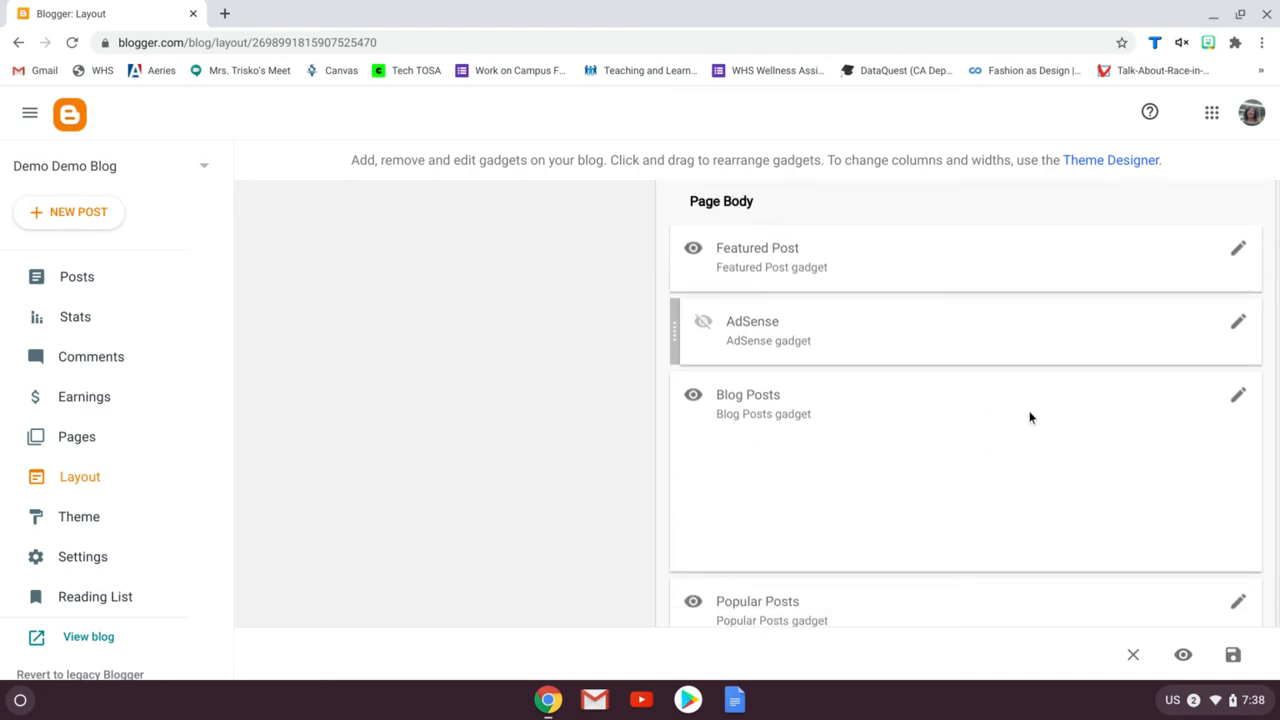
{"action": "scroll", "coordinate": [1030, 417], "scroll_direction": "down", "scroll_amount": 2}
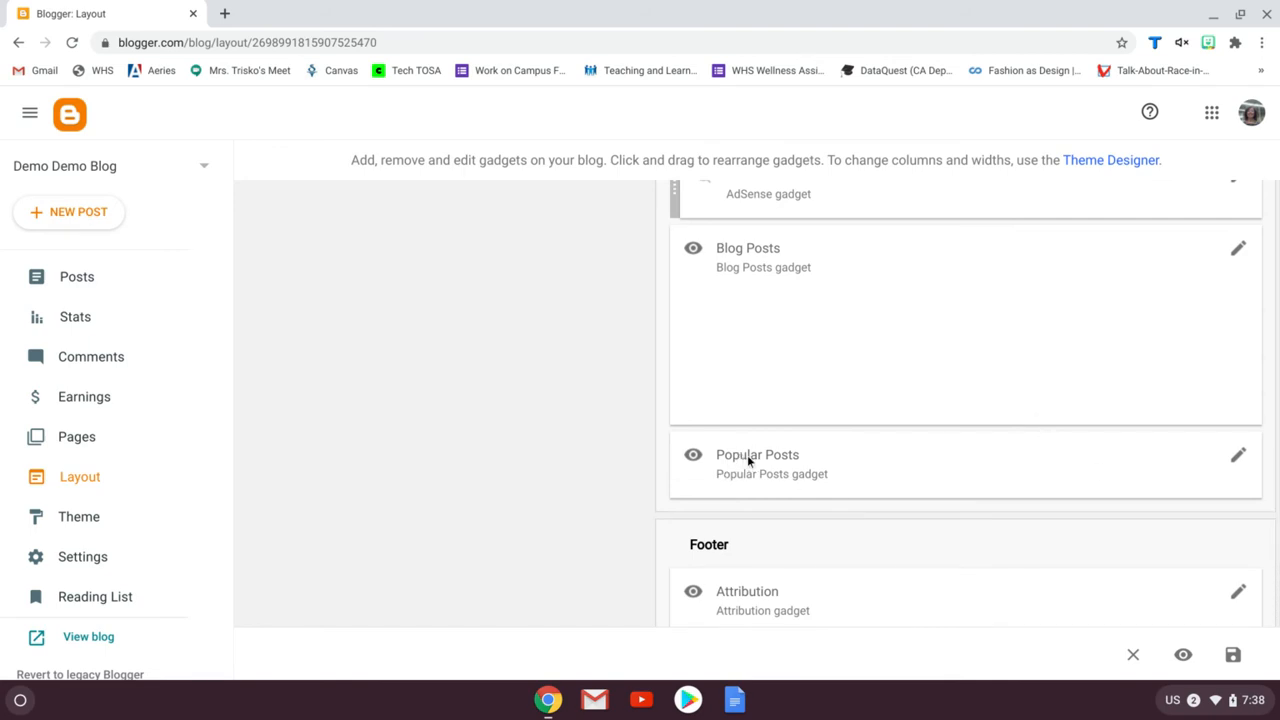
{"action": "scroll", "coordinate": [747, 455], "scroll_direction": "down", "scroll_amount": 1}
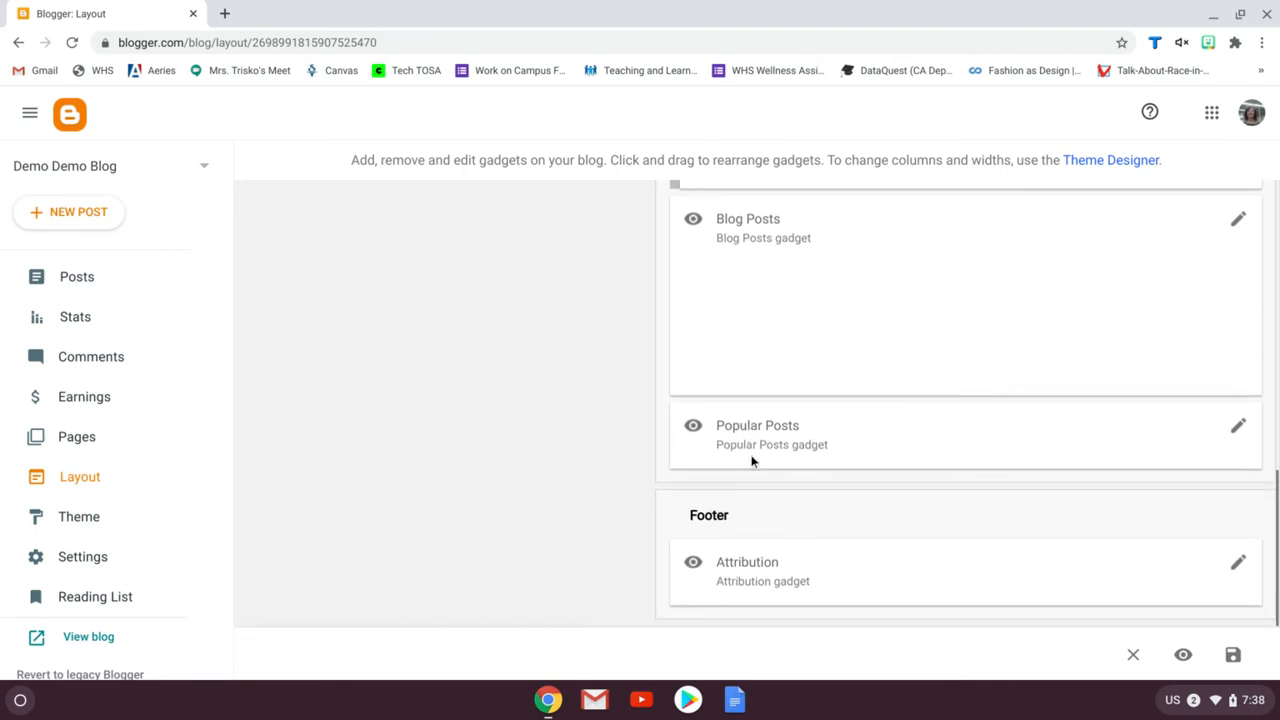
{"action": "left_click", "coordinate": [1236, 567]}
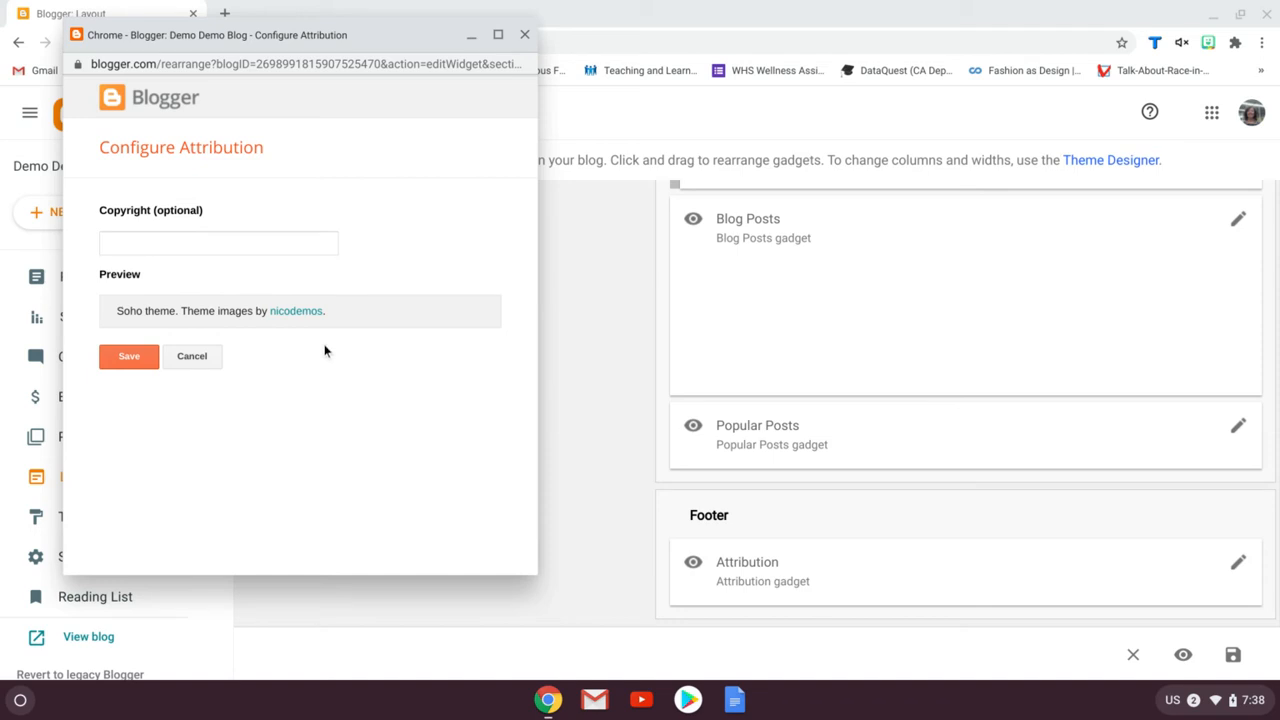
{"action": "left_click", "coordinate": [267, 247]}
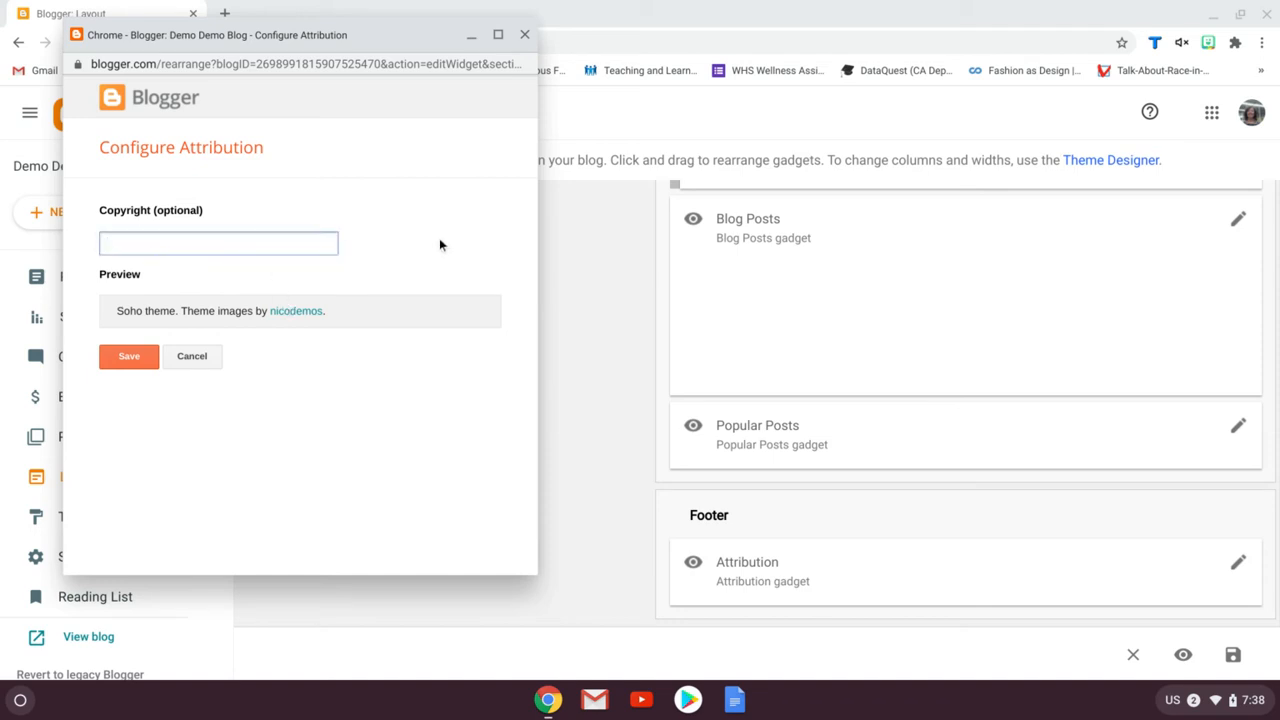
{"action": "left_click", "coordinate": [192, 357]}
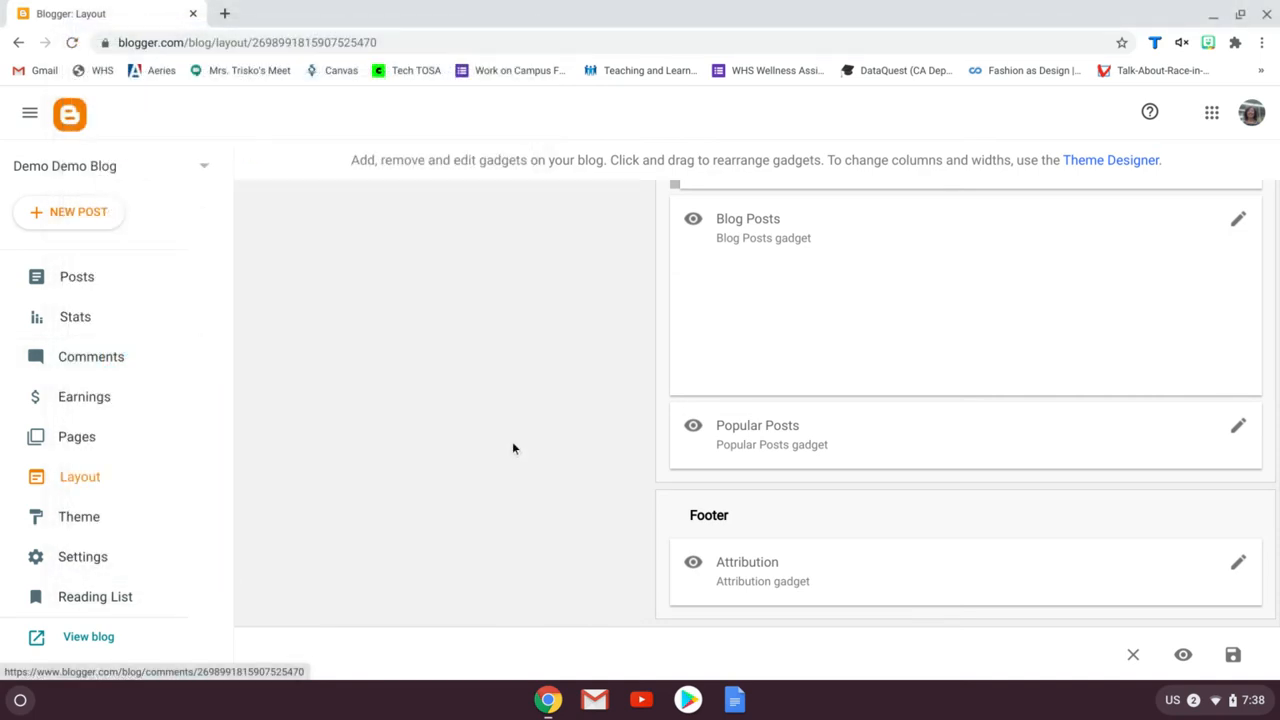
Create a new page titled About Me
{"action": "left_click", "coordinate": [90, 441]}
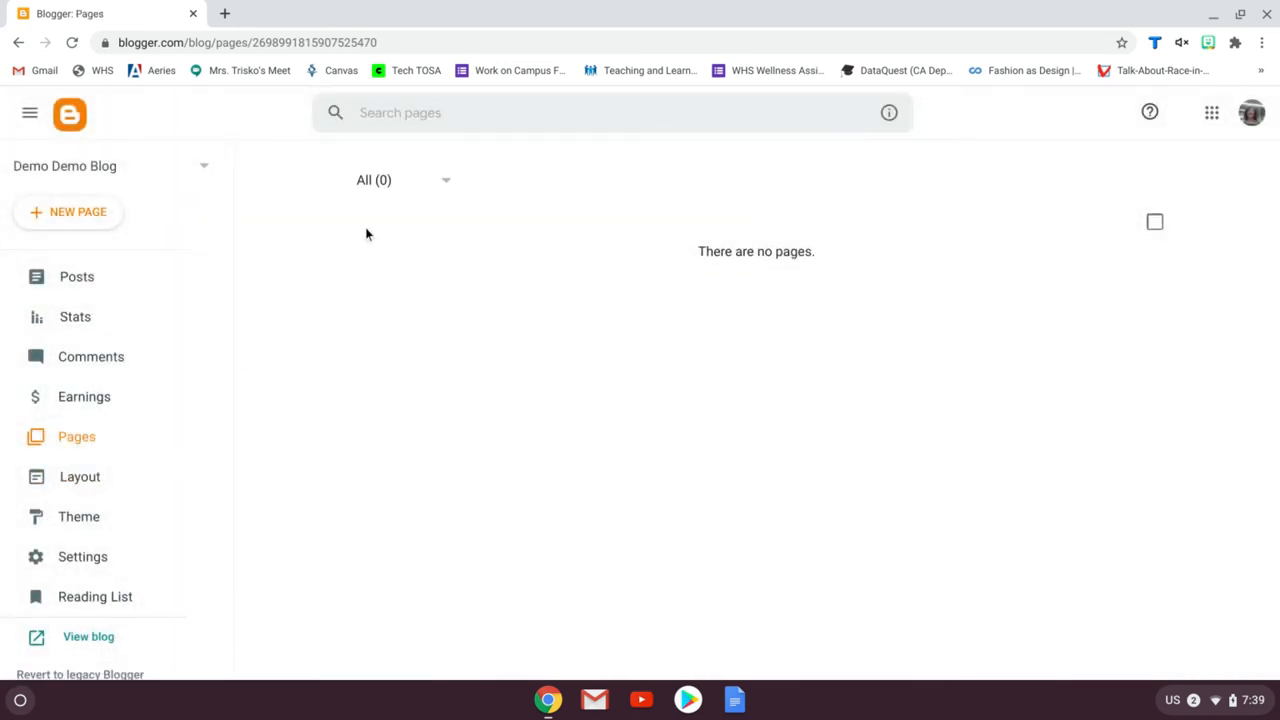
{"action": "left_click", "coordinate": [90, 218]}
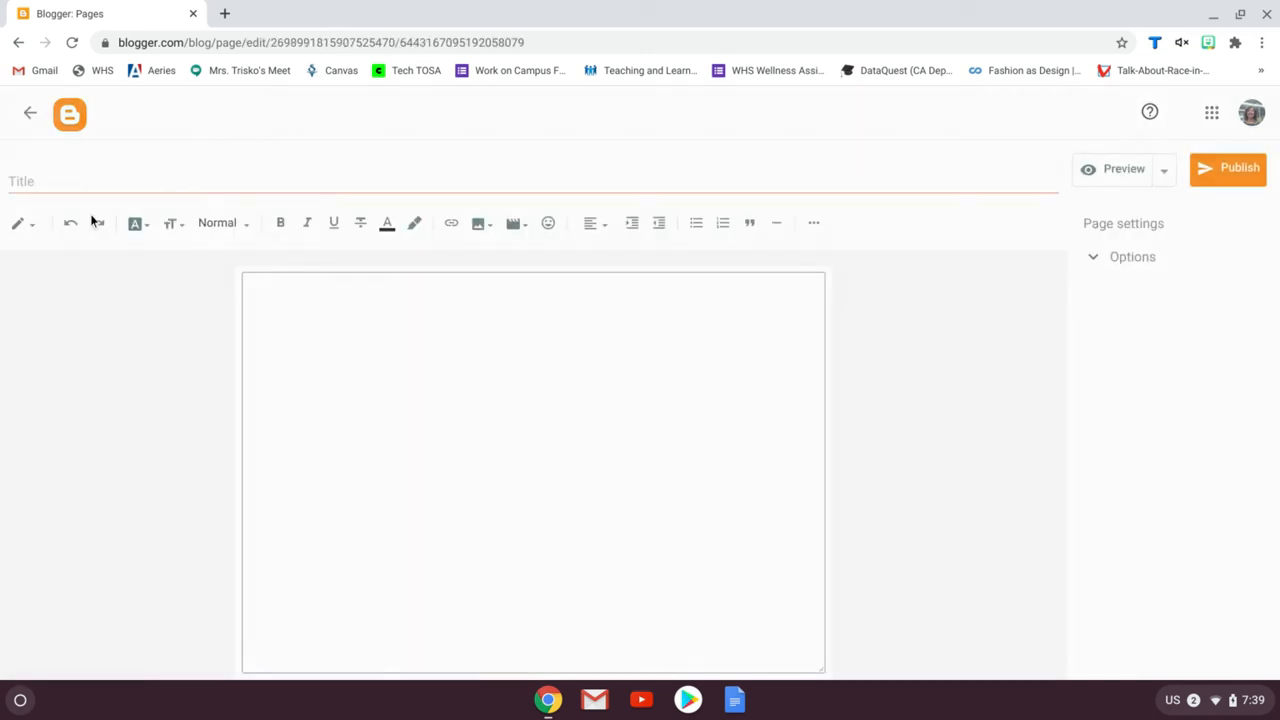
{"action": "left_click", "coordinate": [240, 185]}
{"action": "type", "text": "About M"}
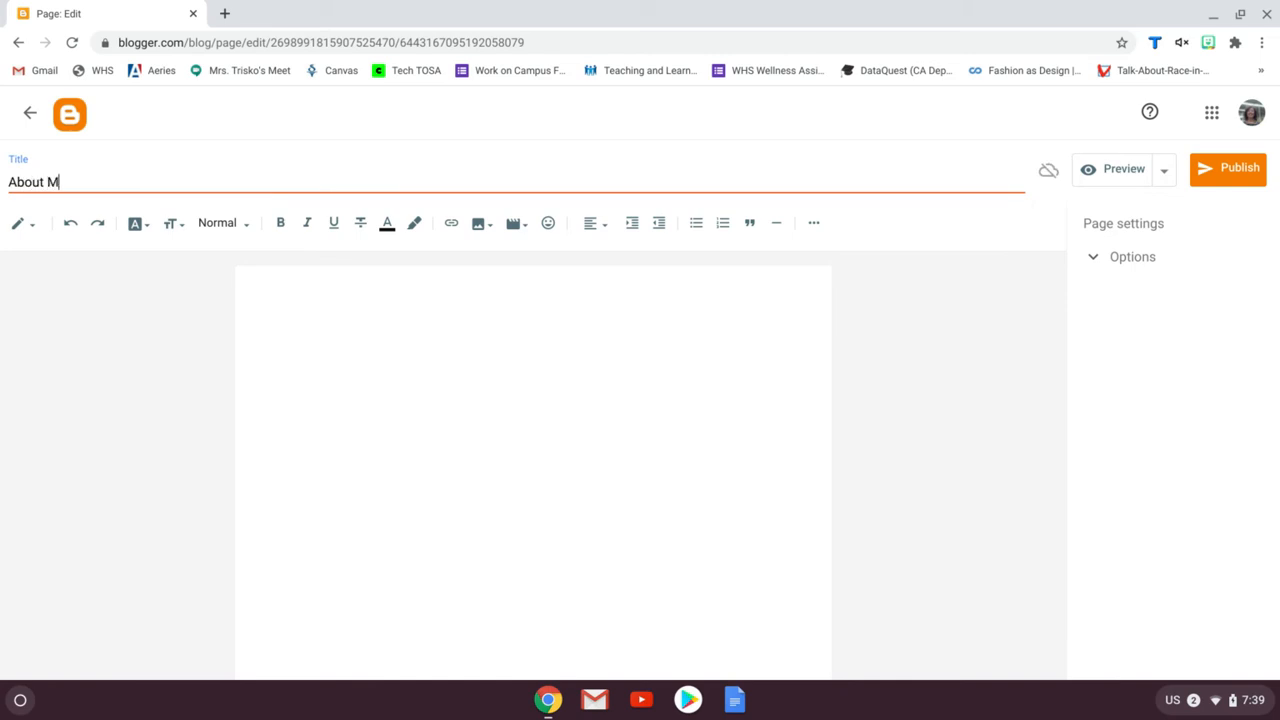
{"action": "type", "text": "e"}
Write the page body 'This is wher eyou will tell your readers a bit about you. YOu need to add a photo of you as well.'
{"action": "left_click", "coordinate": [287, 327]}
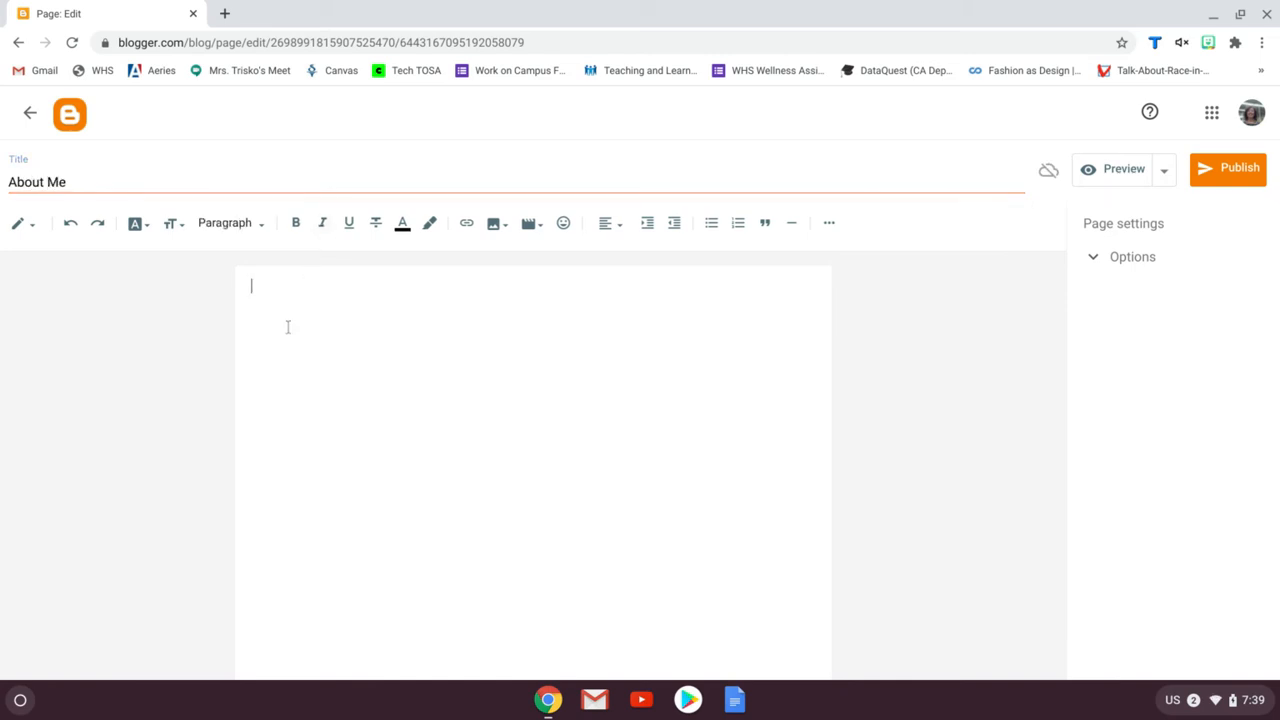
{"action": "type", "text": "This is w"}
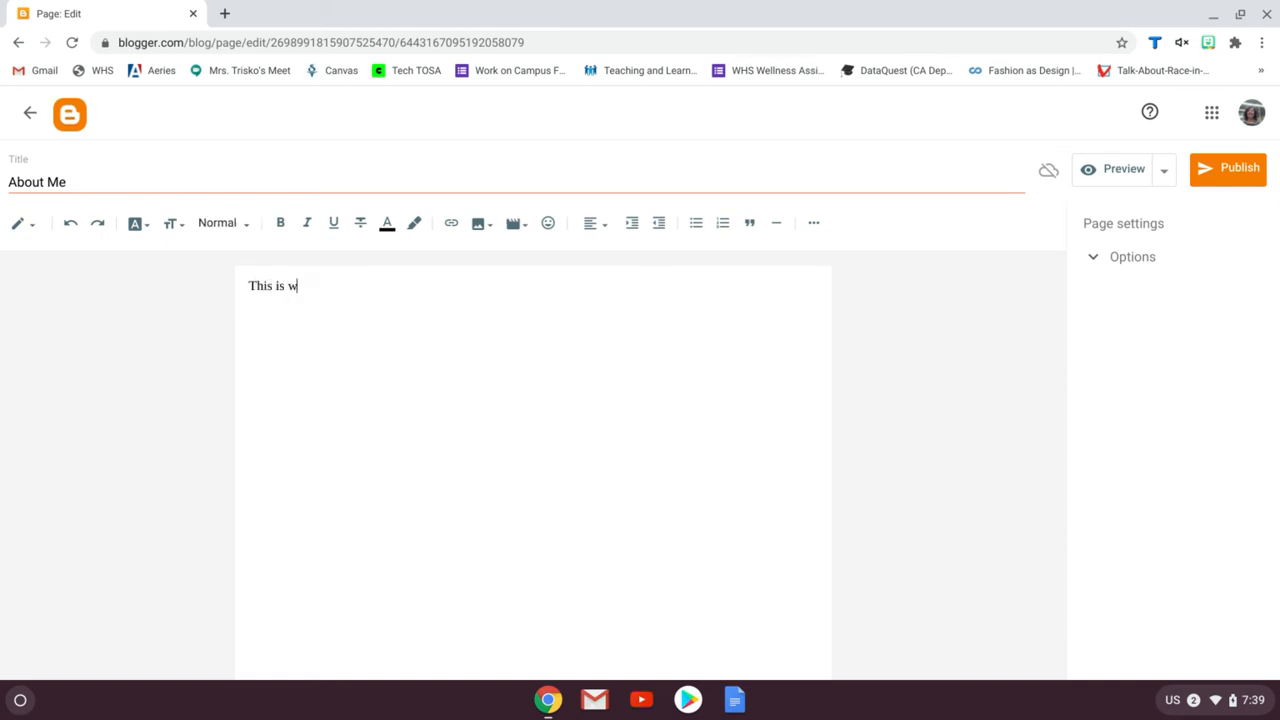
{"action": "type", "text": "her eyou will tel"}
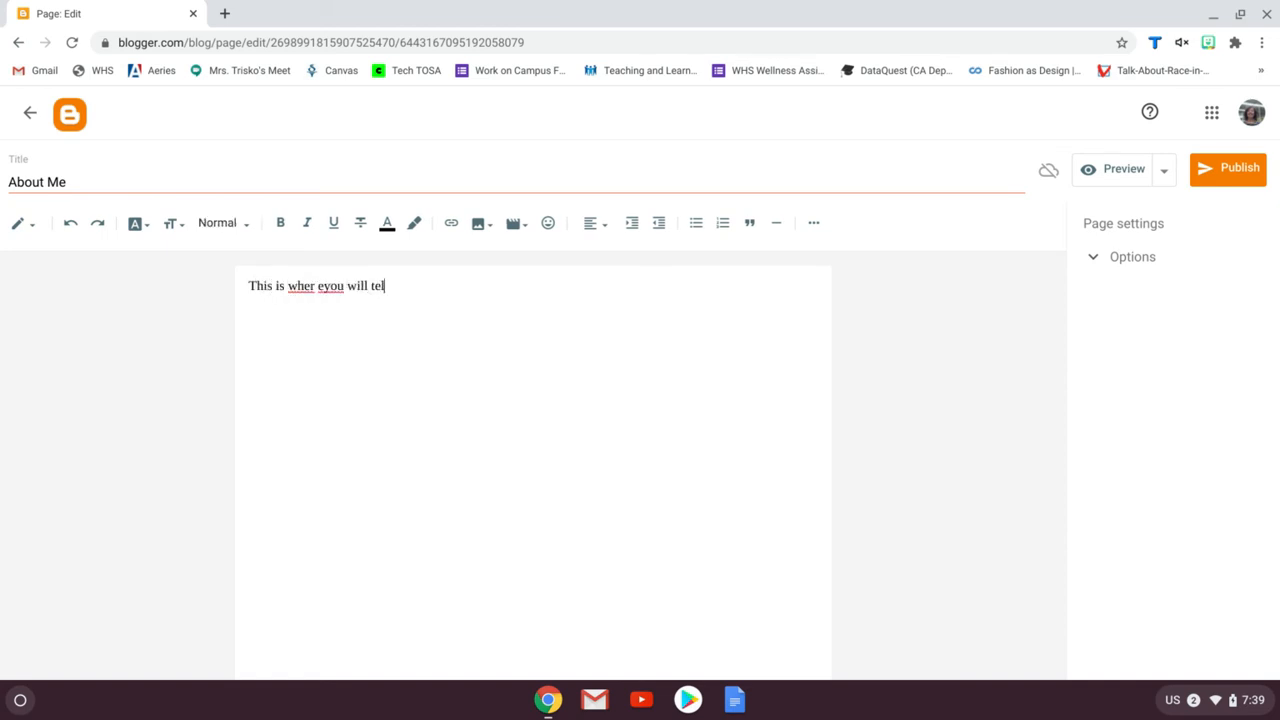
{"action": "type", "text": "l your readers a bit about you"}
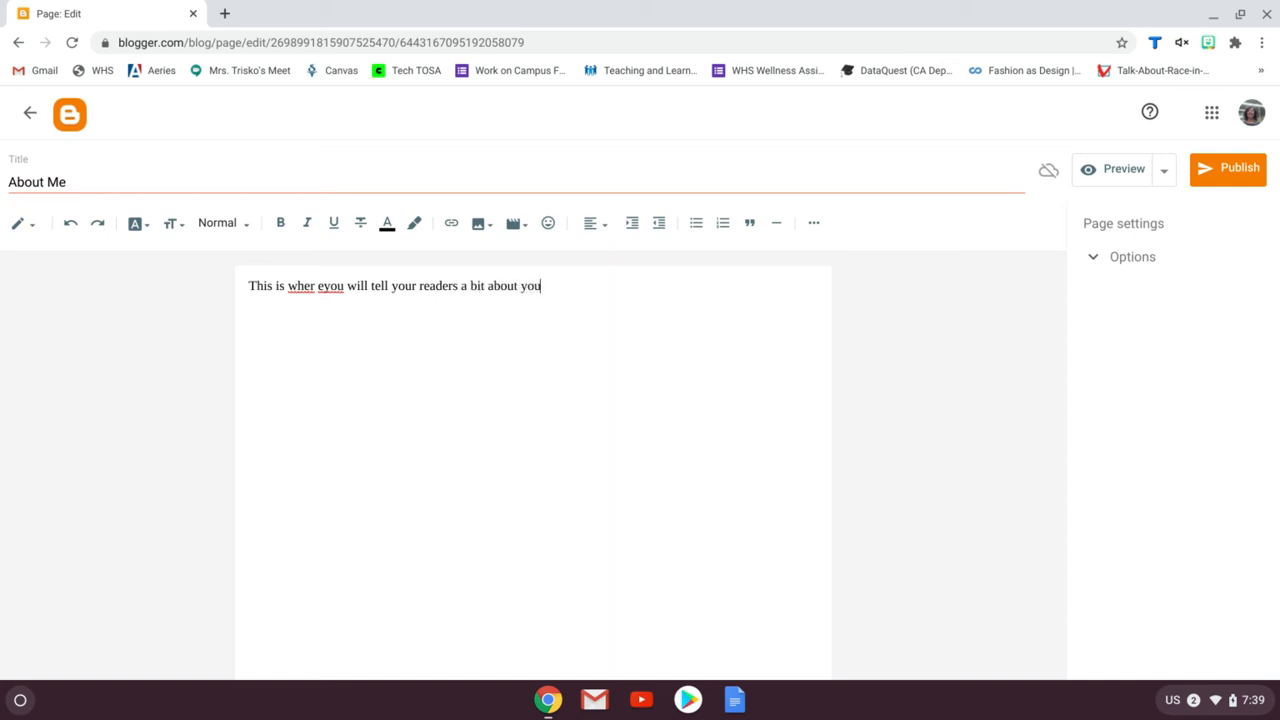
{"action": "type", "text": ". YOu need to add a photo of you as well."}
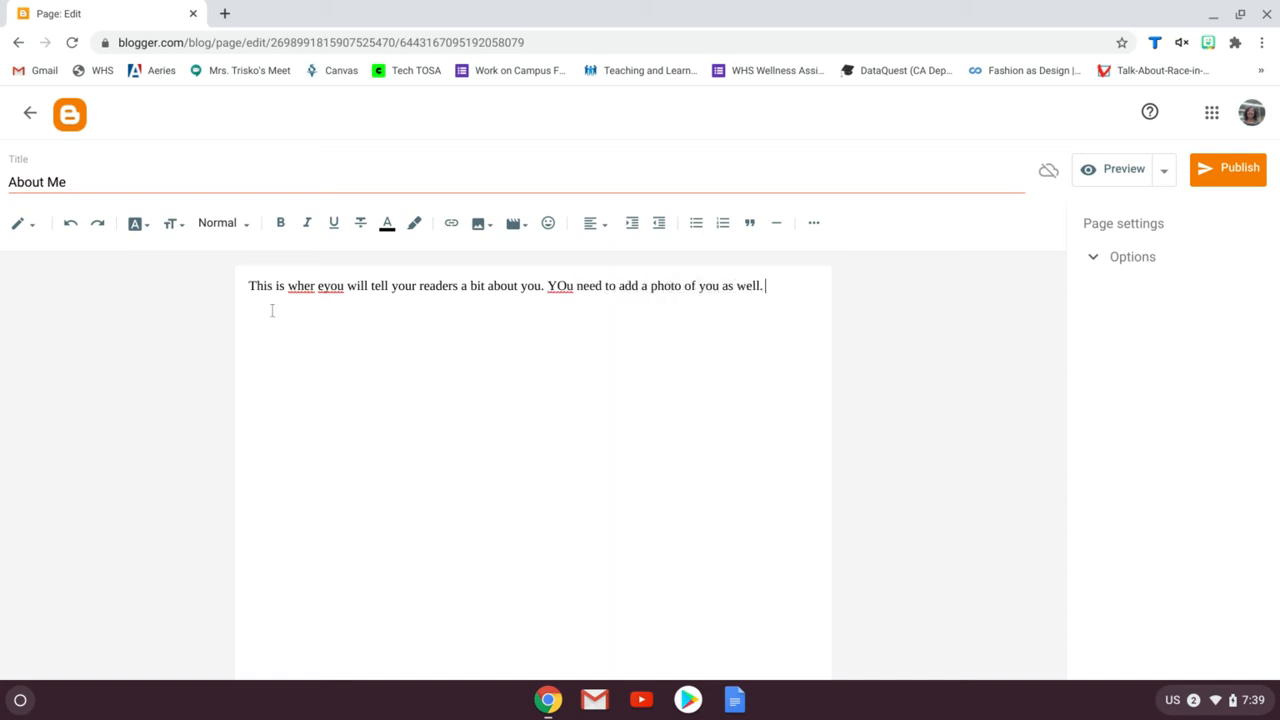
Correct the spelling errors in the About Me text so it reads 'This is where you will tell…' and 'You need…'
{"action": "right_click", "coordinate": [564, 288]}
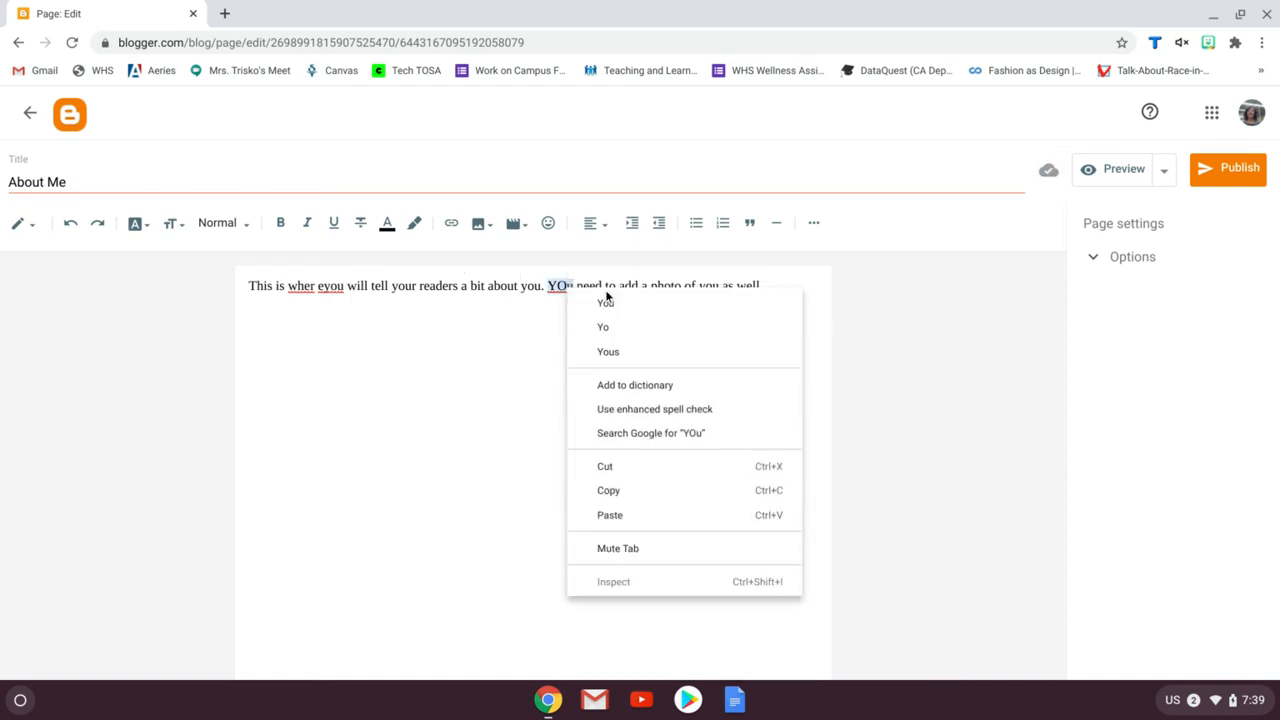
{"action": "left_click", "coordinate": [622, 302]}
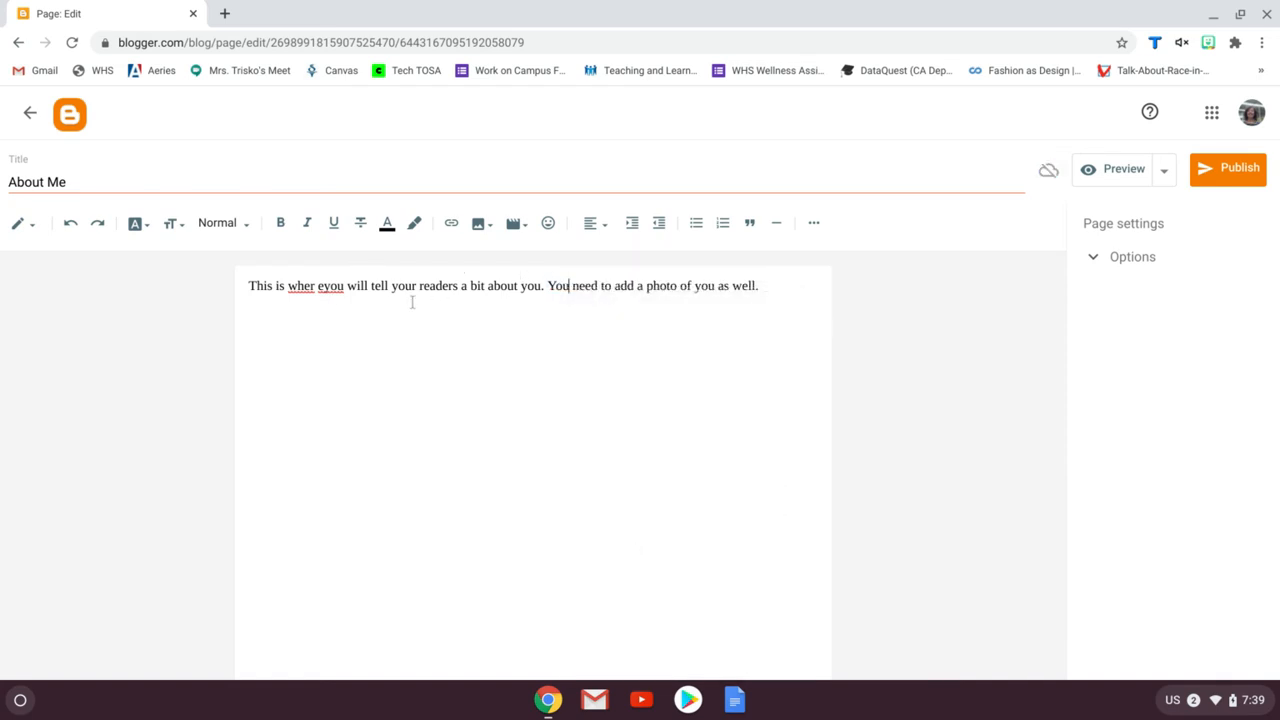
{"action": "right_click", "coordinate": [305, 287]}
{"action": "left_click", "coordinate": [272, 317]}
{"action": "left_click", "coordinate": [321, 286]}
{"action": "key", "text": "BackSpace"}
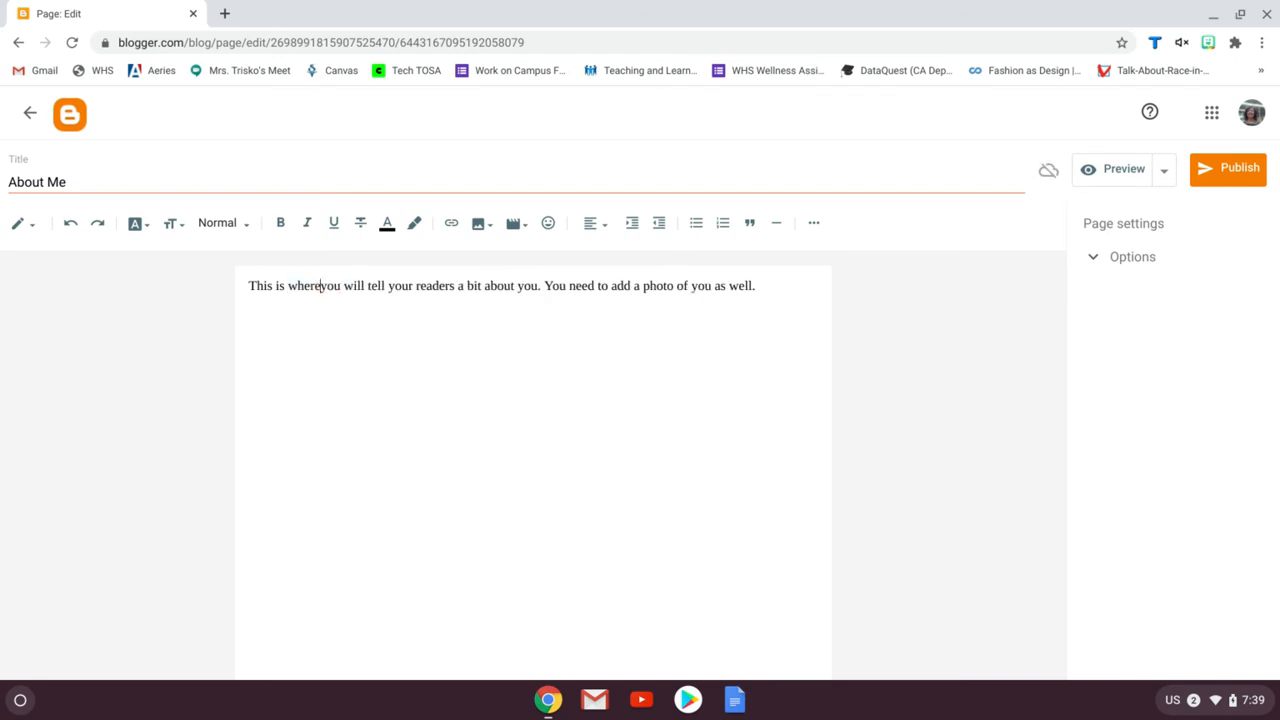
{"action": "key", "text": "Right"}
{"action": "left_click", "coordinate": [784, 291]}
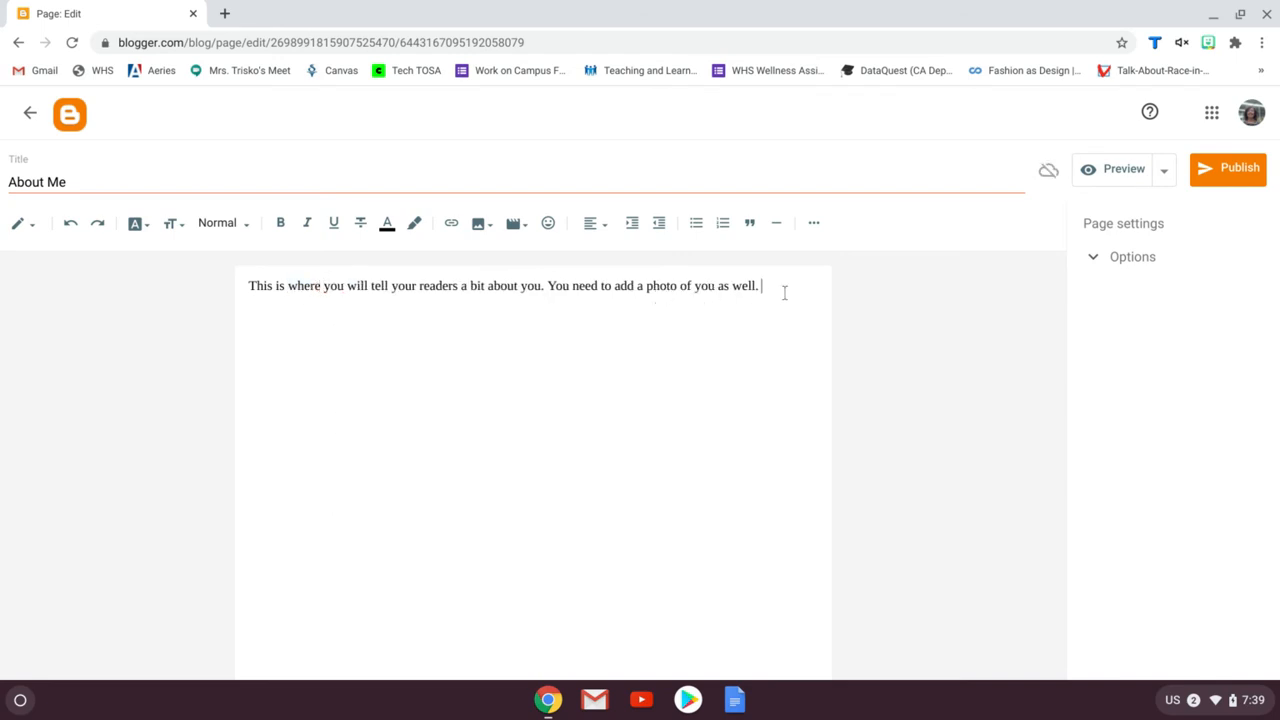
On a new line, upload the EASE.jpg photo from the Downloads folder into the page
{"action": "key", "text": "Return"}
{"action": "left_click", "coordinate": [479, 224]}
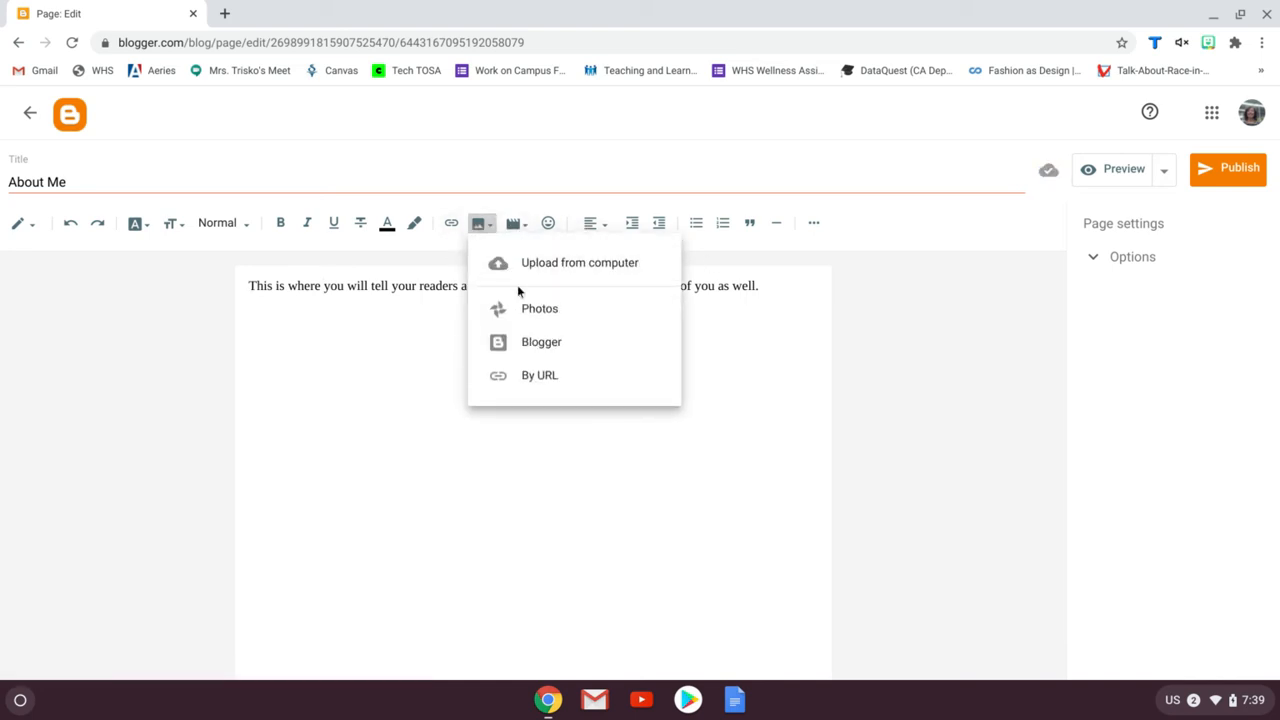
{"action": "left_click", "coordinate": [597, 265]}
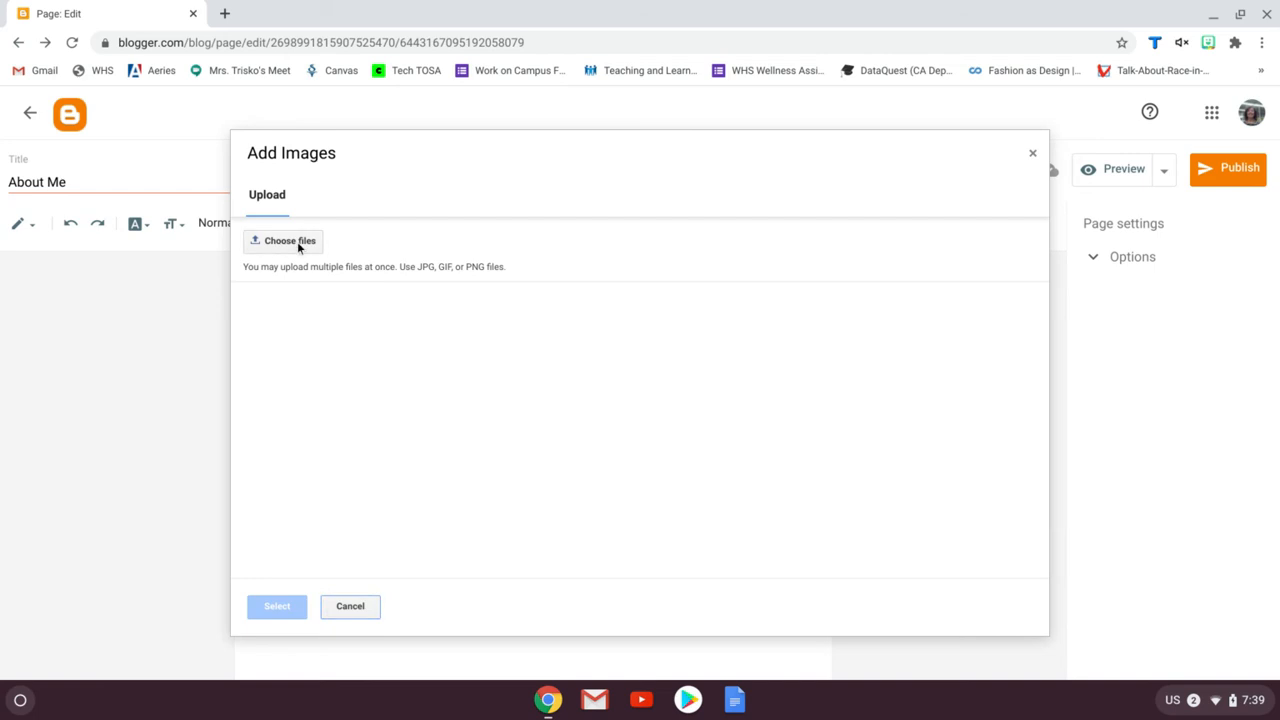
{"action": "left_click", "coordinate": [297, 241]}
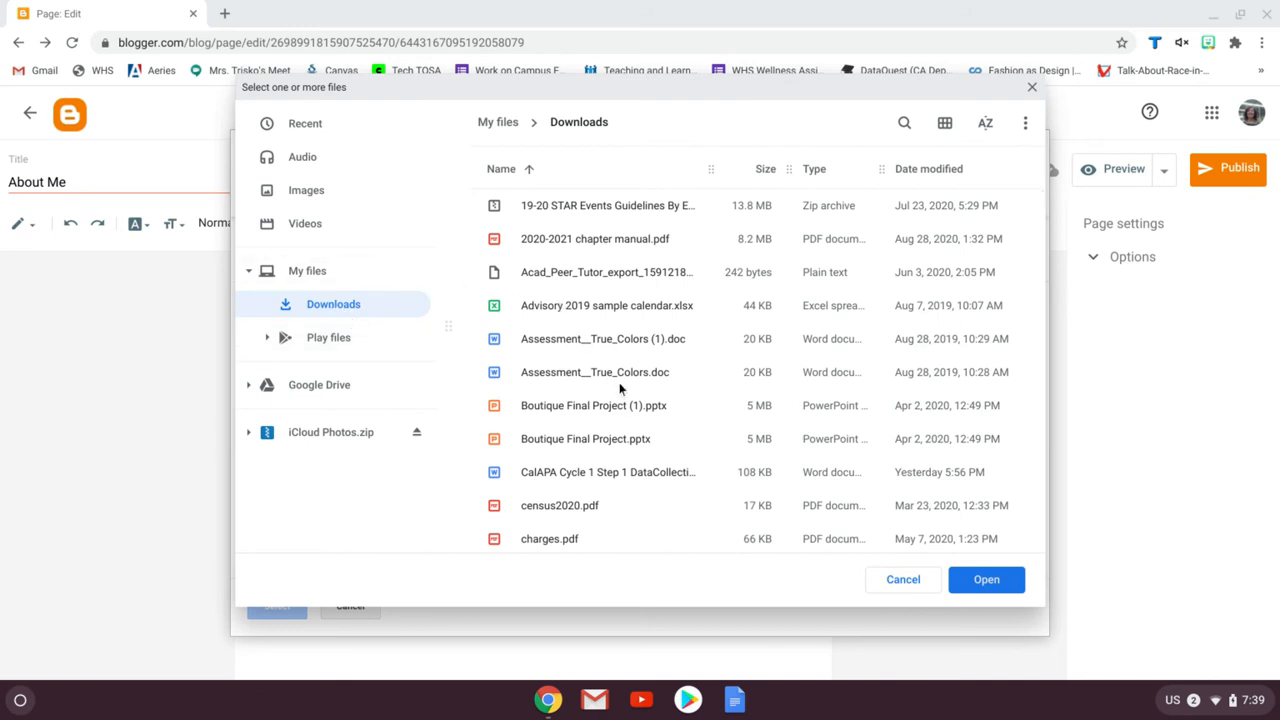
{"action": "scroll", "coordinate": [620, 385], "scroll_direction": "down", "scroll_amount": 1}
{"action": "scroll", "coordinate": [620, 388], "scroll_direction": "down", "scroll_amount": 4}
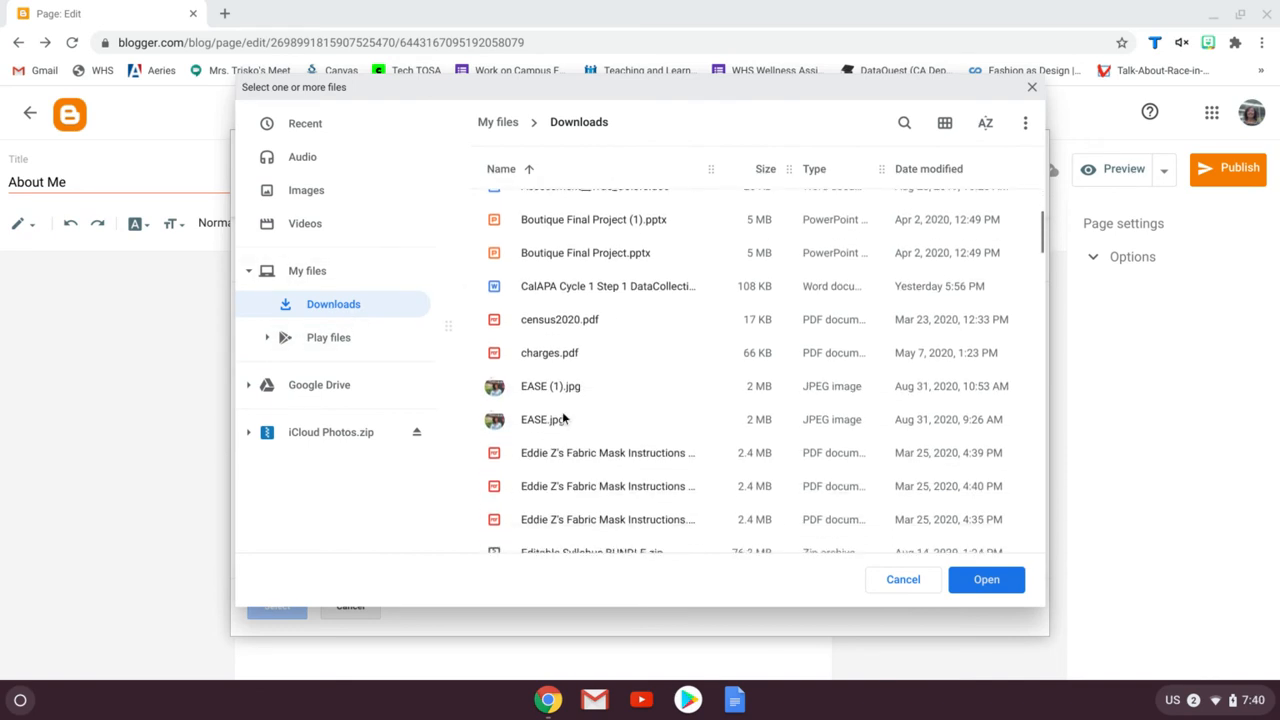
{"action": "left_click", "coordinate": [985, 580]}
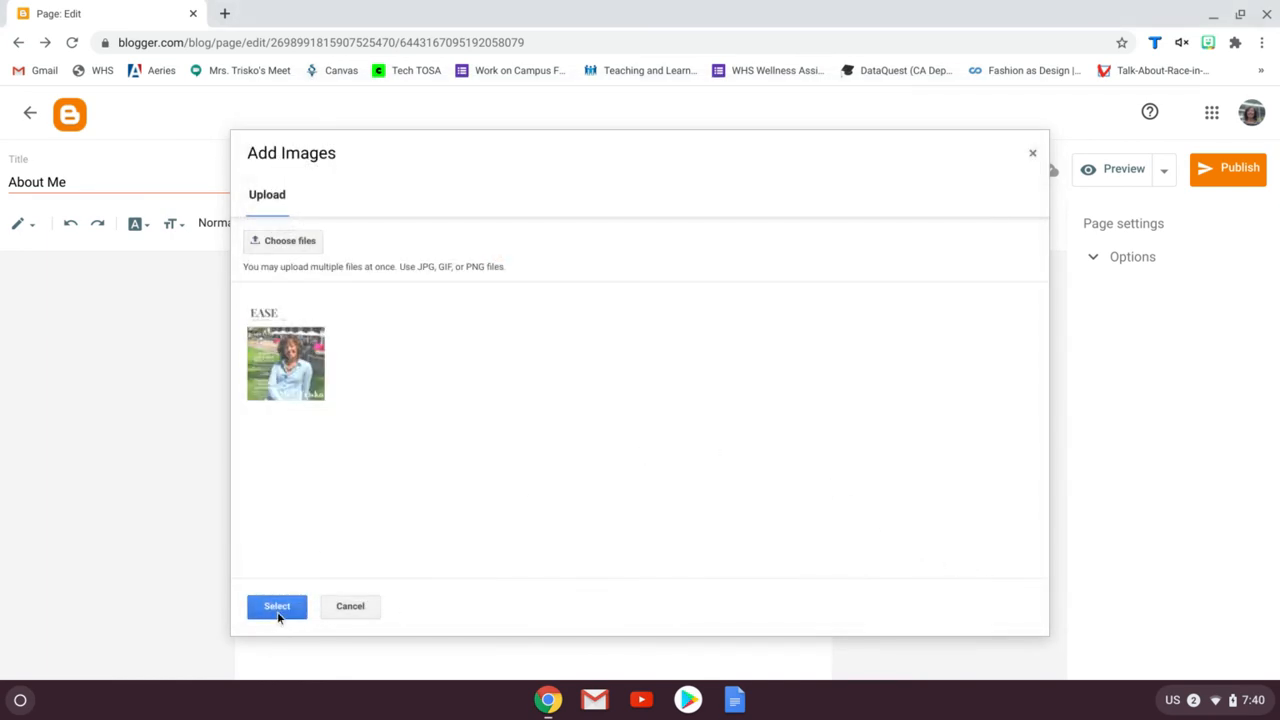
{"action": "left_click", "coordinate": [278, 607]}
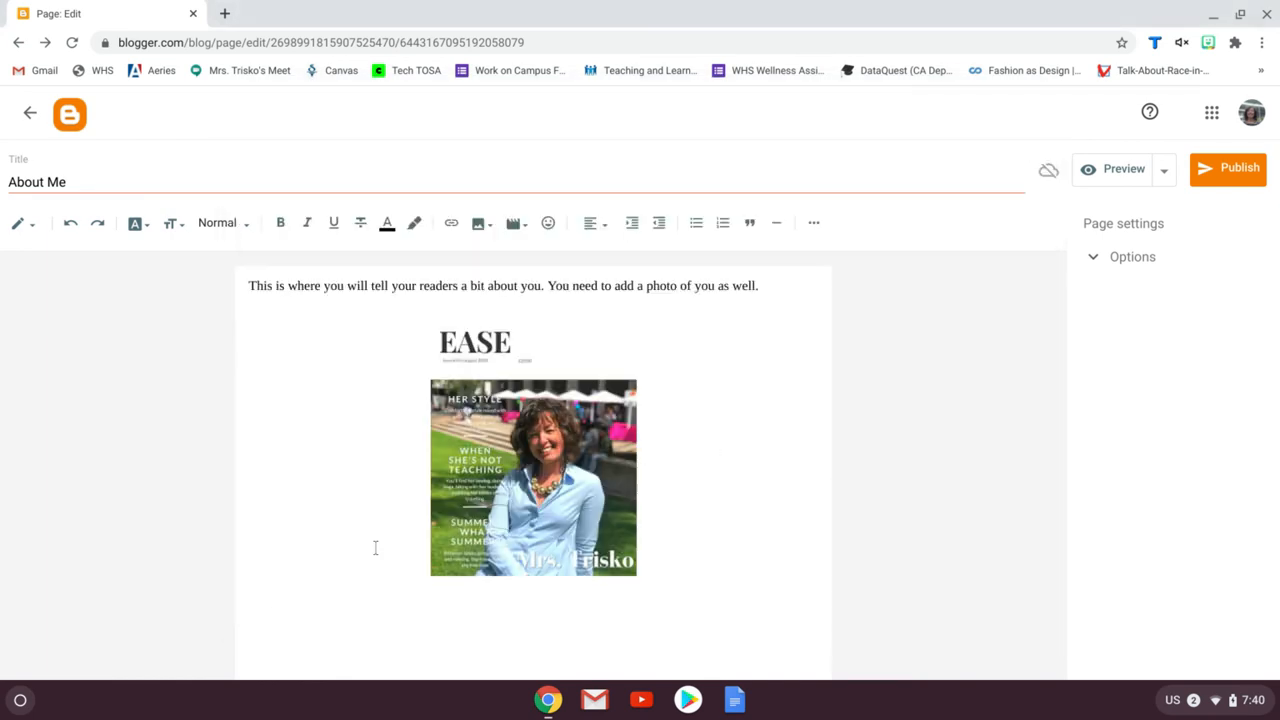
Align the inserted photo to the right side of the page
{"action": "left_click", "coordinate": [553, 445]}
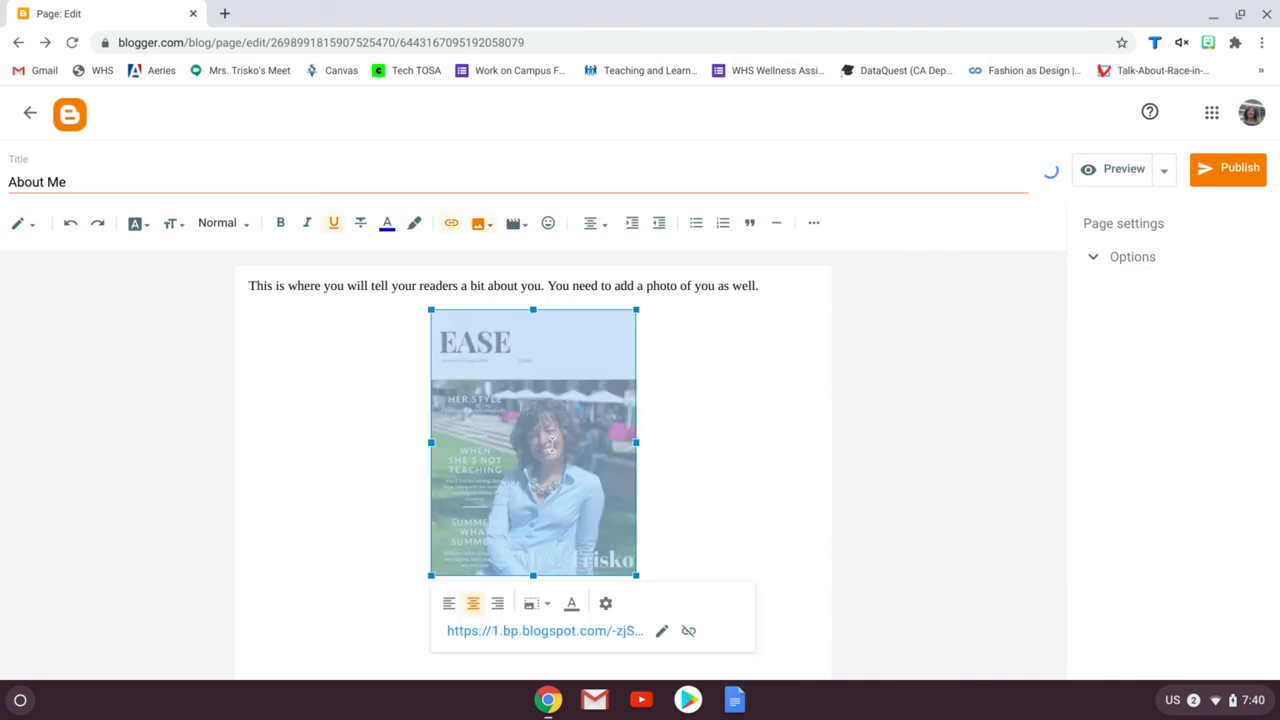
{"action": "left_click", "coordinate": [448, 604]}
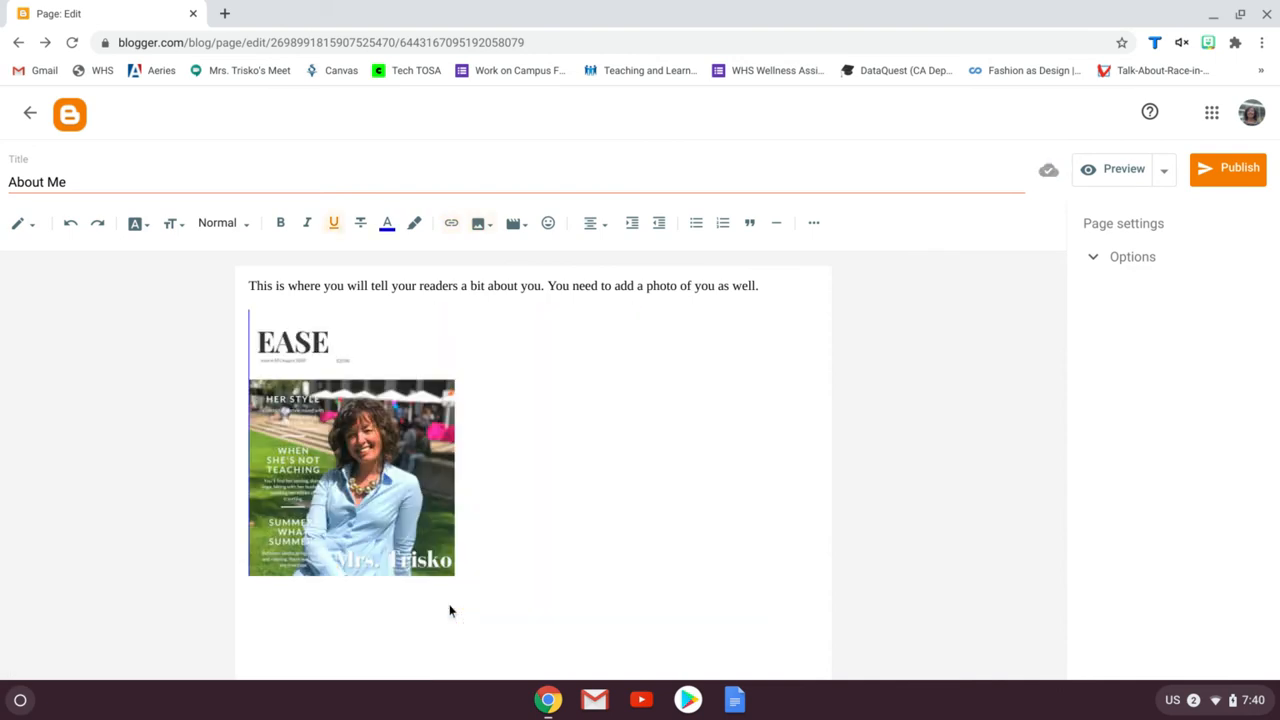
{"action": "left_click", "coordinate": [324, 440]}
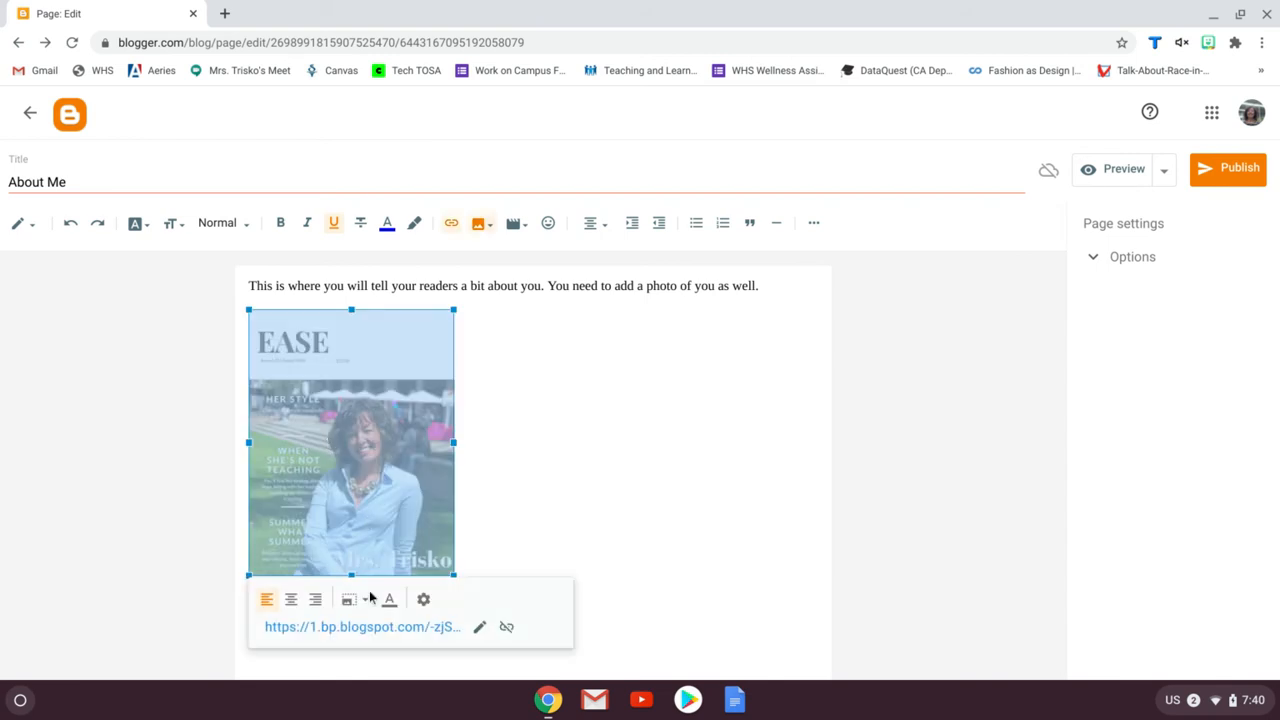
{"action": "left_click", "coordinate": [314, 600]}
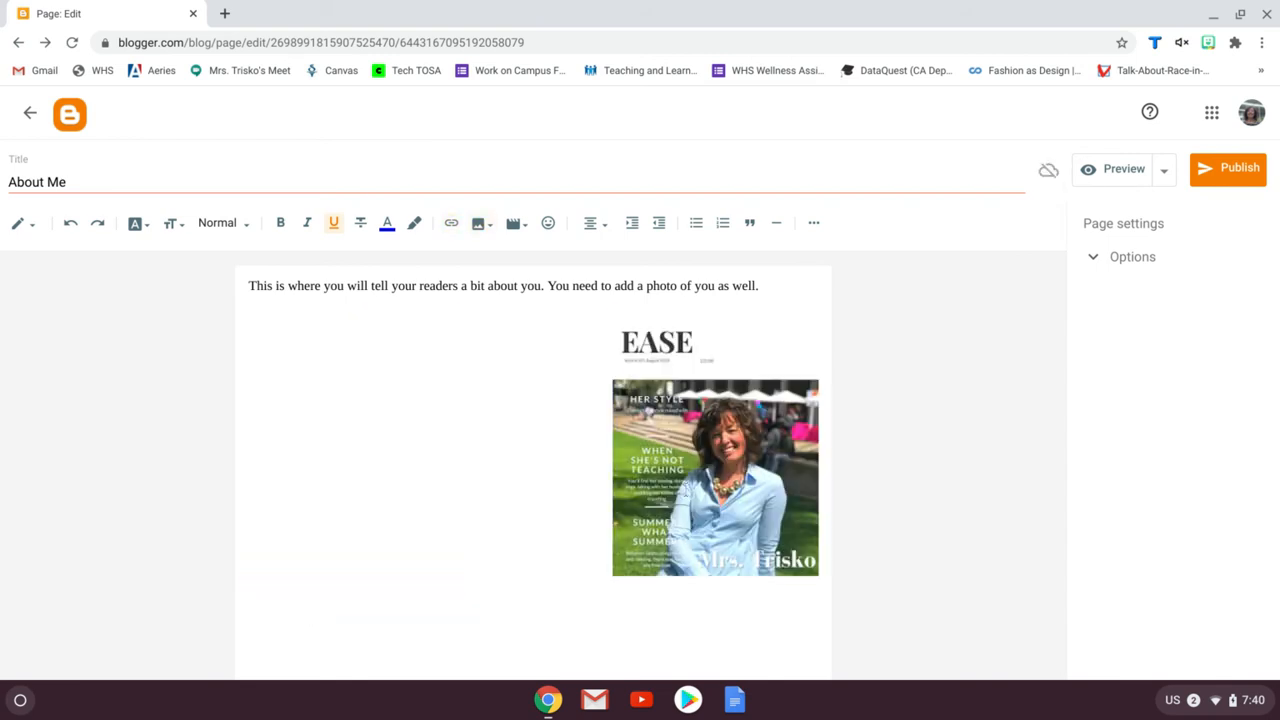
Set the photo's size to Medium
{"action": "left_click", "coordinate": [704, 464]}
{"action": "left_click", "coordinate": [731, 603]}
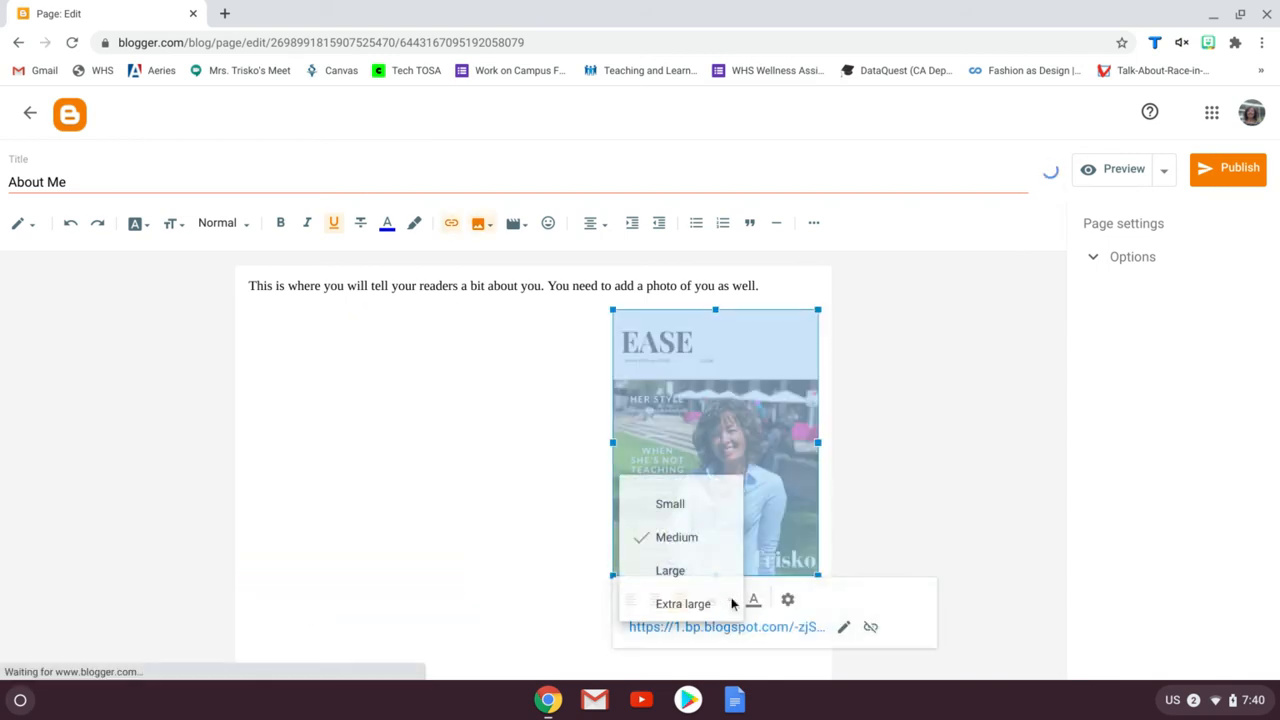
{"action": "left_click", "coordinate": [683, 503]}
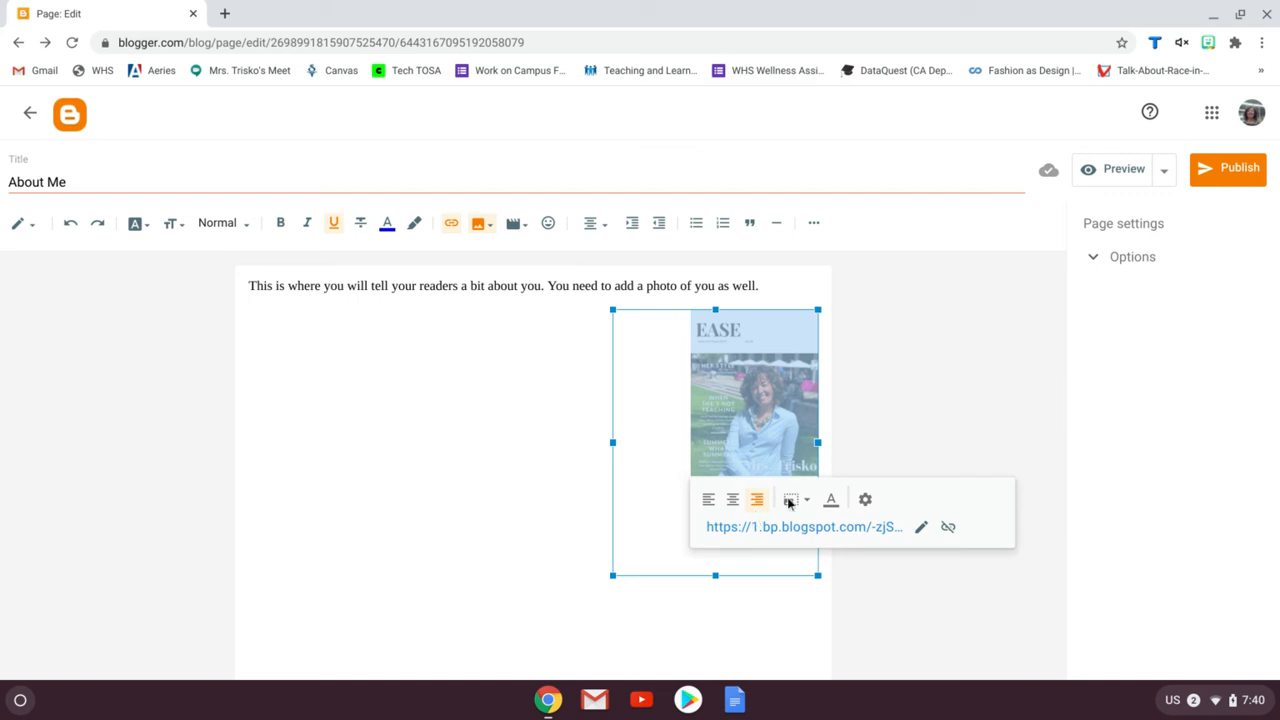
{"action": "left_click", "coordinate": [807, 501]}
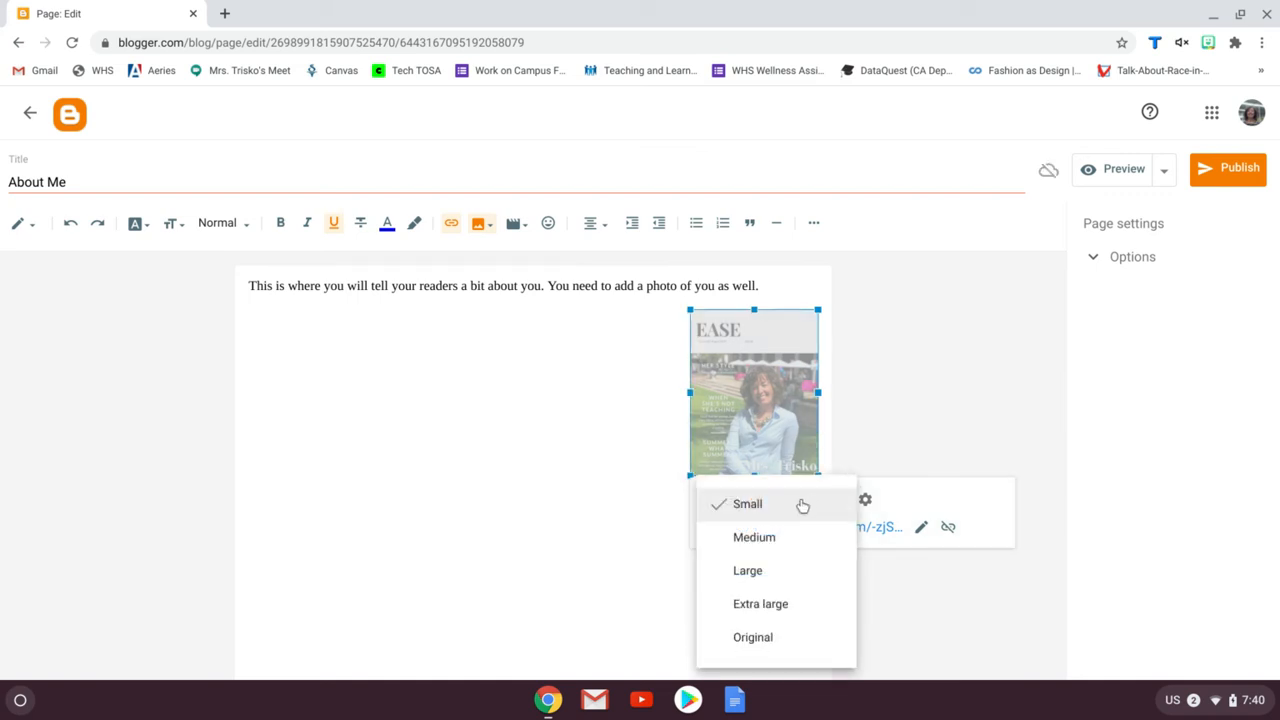
{"action": "left_click", "coordinate": [775, 606]}
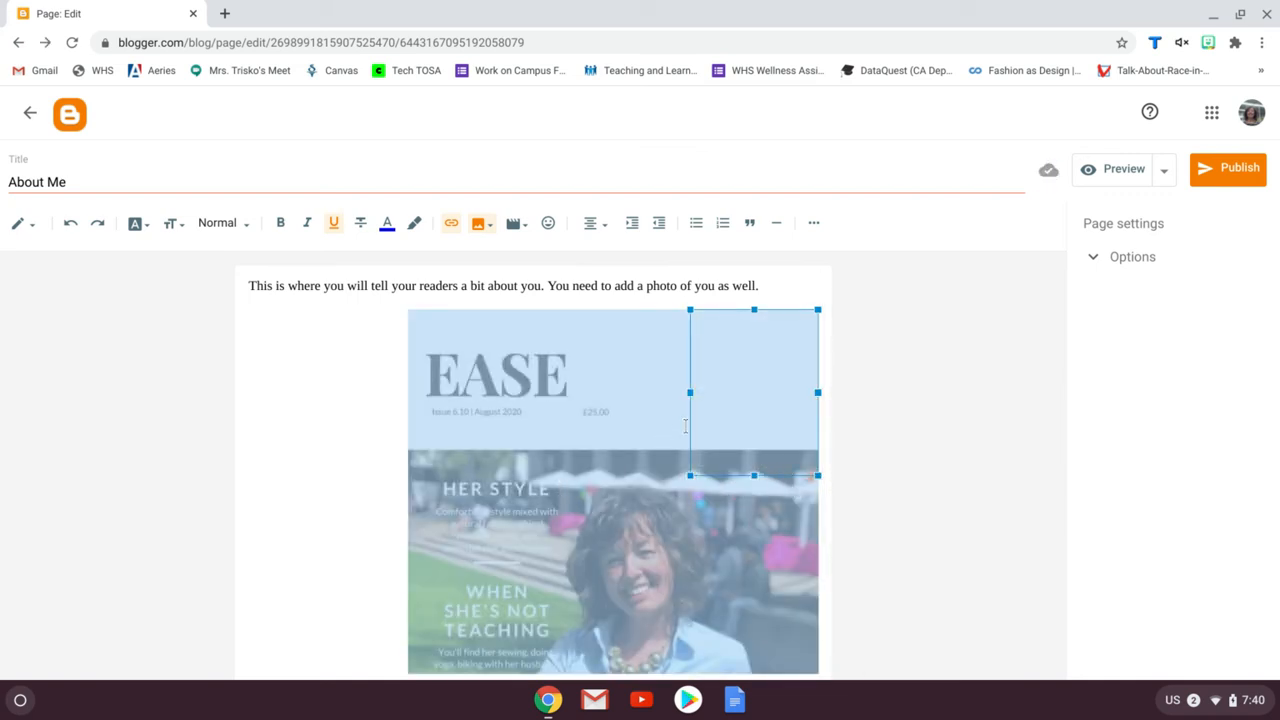
{"action": "scroll", "coordinate": [695, 475], "scroll_direction": "down", "scroll_amount": 2}
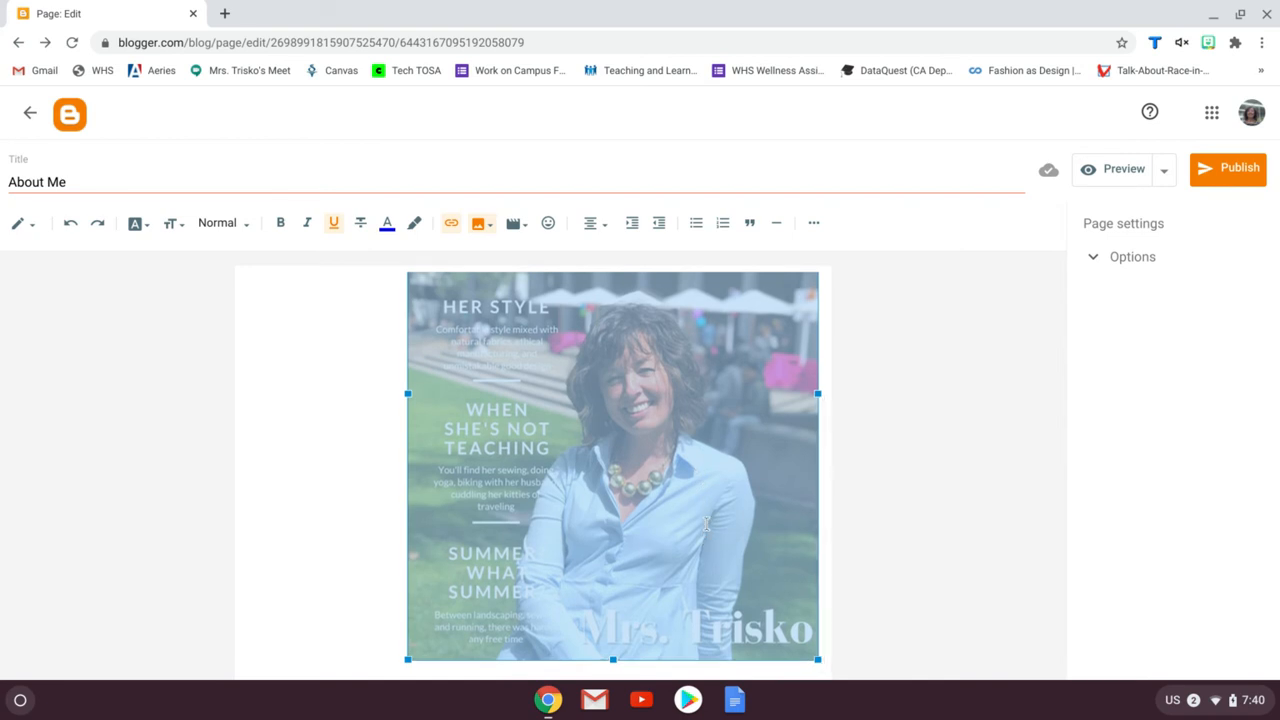
{"action": "scroll", "coordinate": [706, 523], "scroll_direction": "up", "scroll_amount": 2}
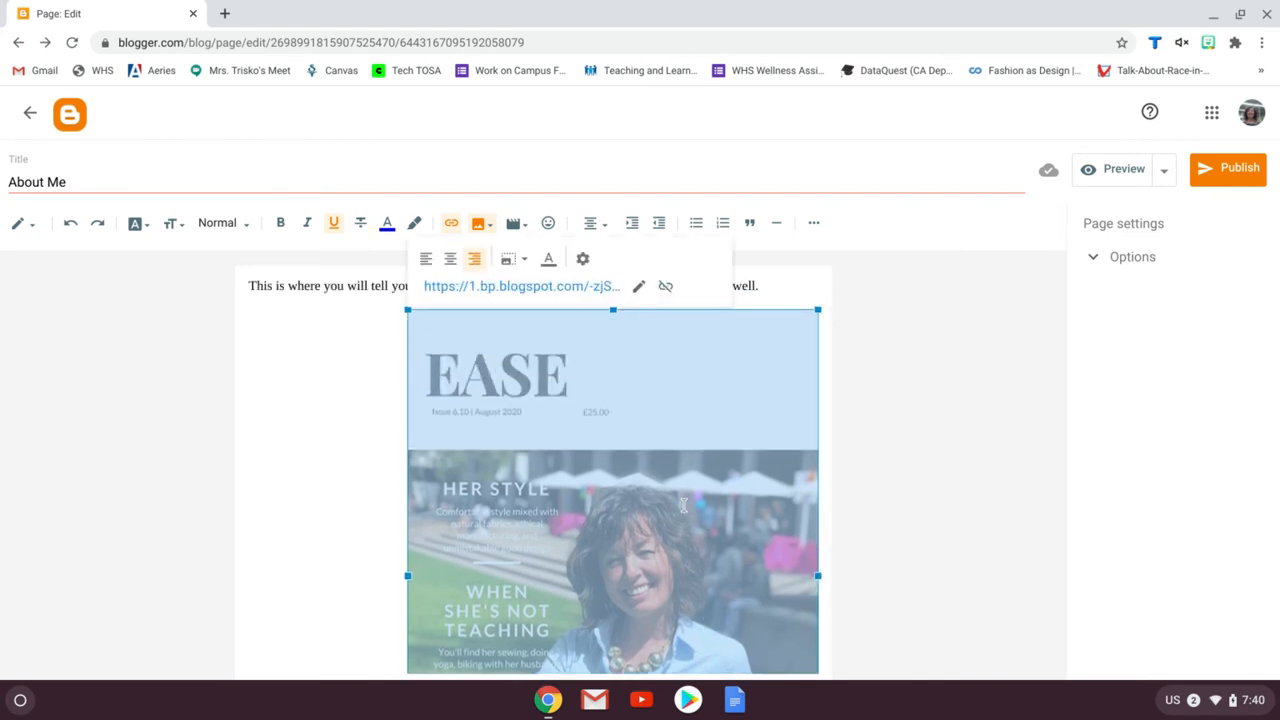
{"action": "left_click", "coordinate": [522, 260]}
{"action": "left_click", "coordinate": [522, 308]}
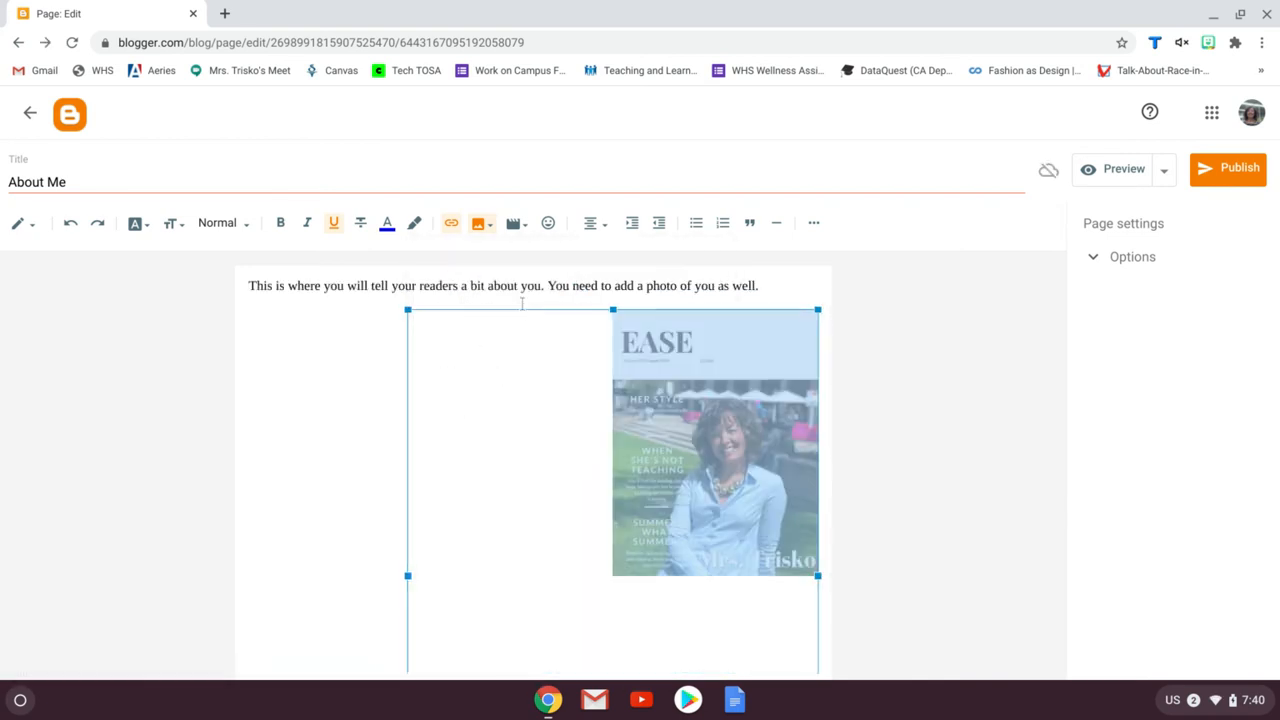
{"action": "left_click", "coordinate": [715, 406]}
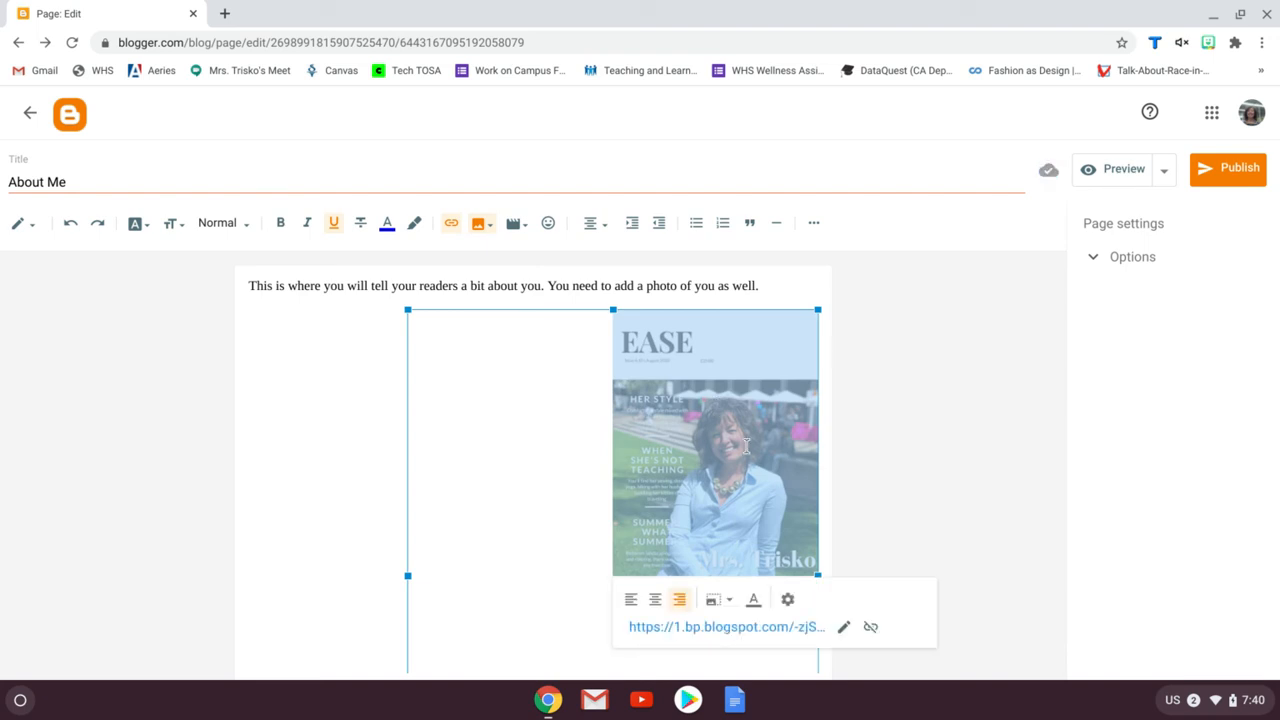
{"action": "left_click", "coordinate": [754, 603]}
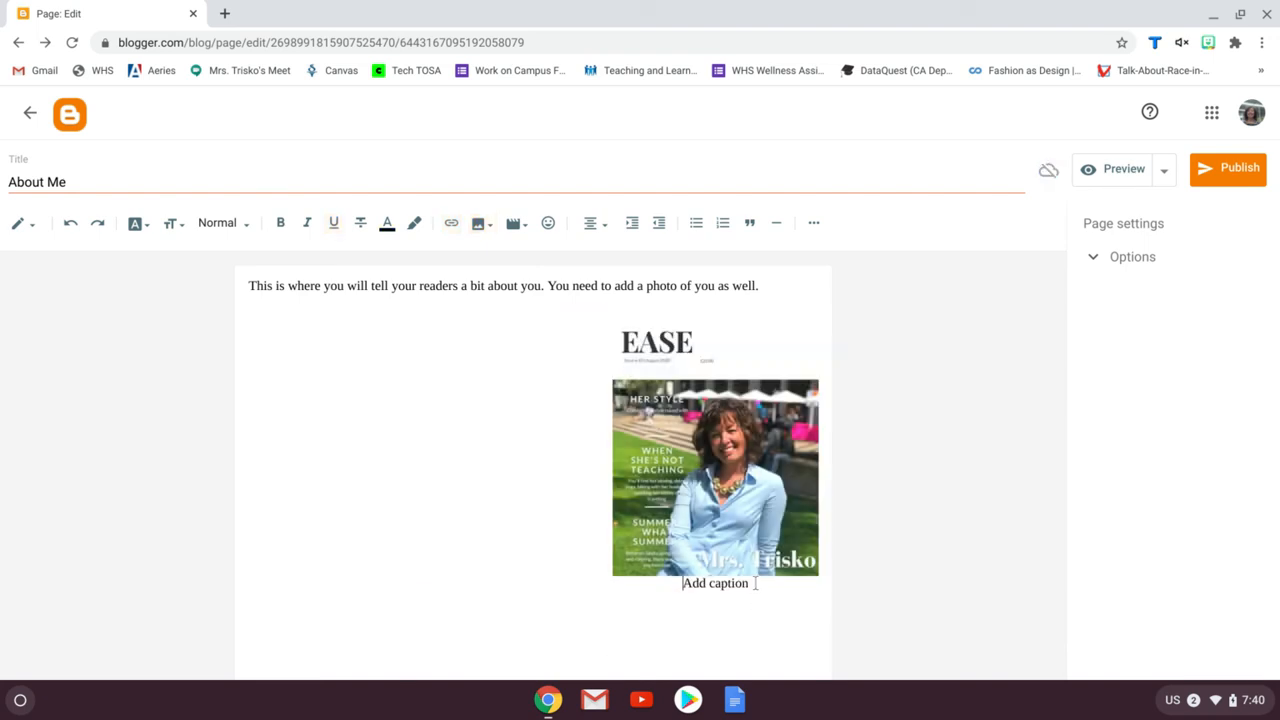
{"action": "left_click", "coordinate": [736, 549]}
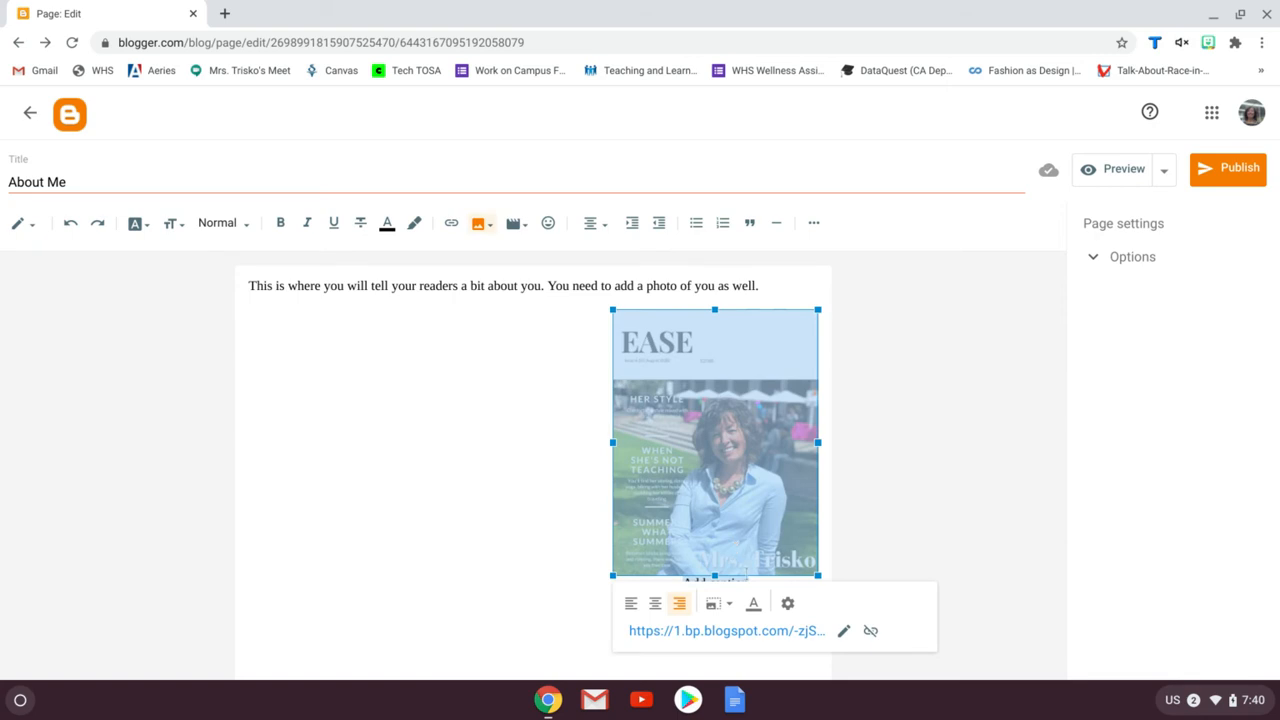
{"action": "left_click", "coordinate": [756, 603]}
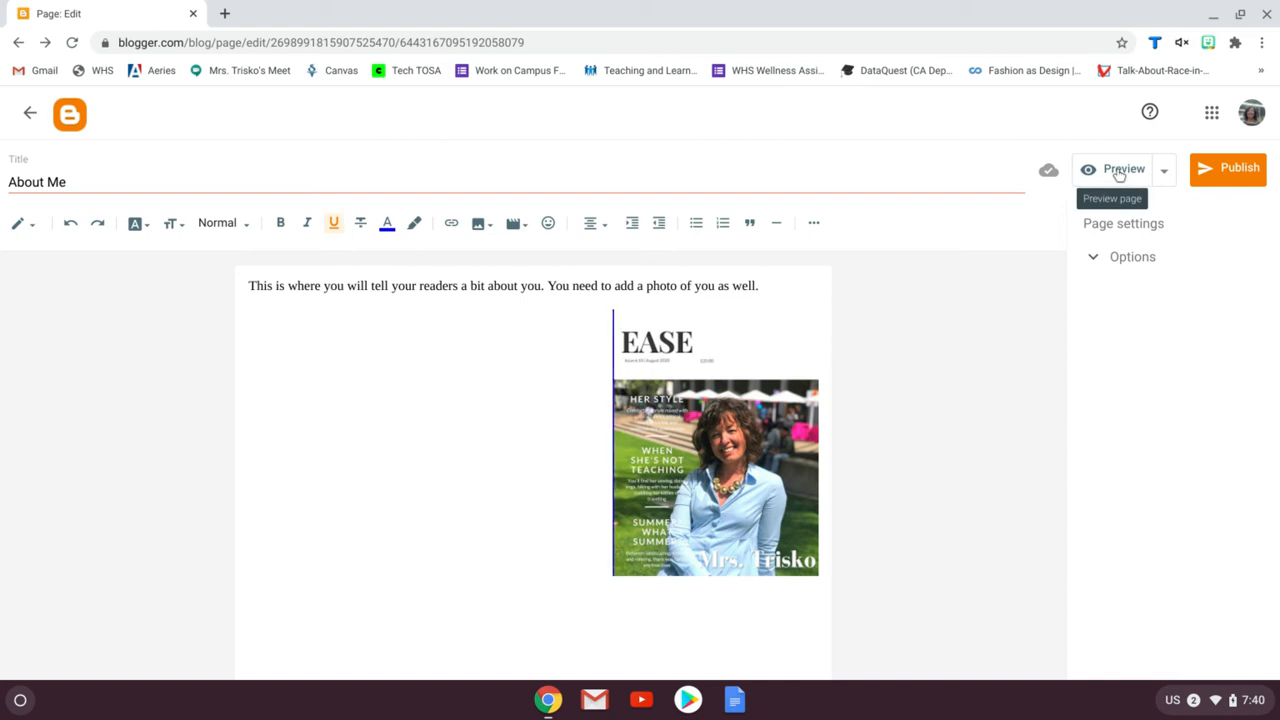
Publish the About Me page, then revert it to draft and publish it again
{"action": "left_click", "coordinate": [1240, 170]}
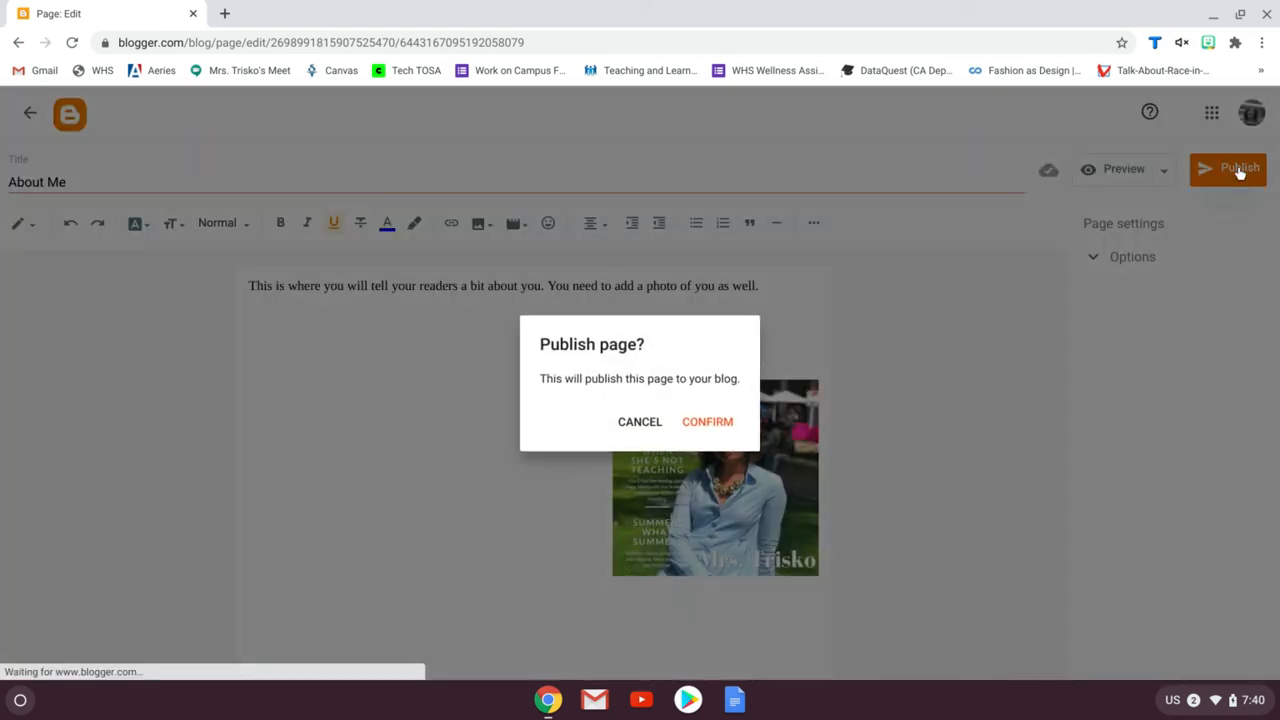
{"action": "left_click", "coordinate": [718, 423]}
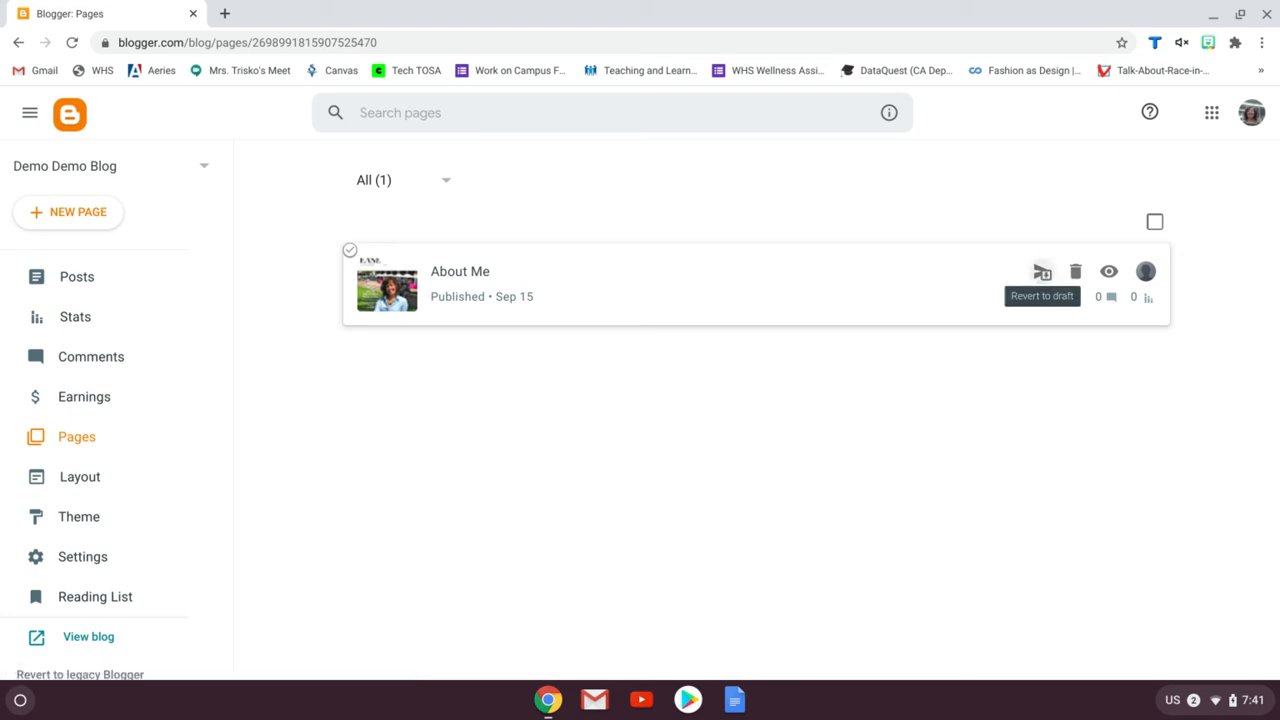
{"action": "left_click", "coordinate": [1042, 272]}
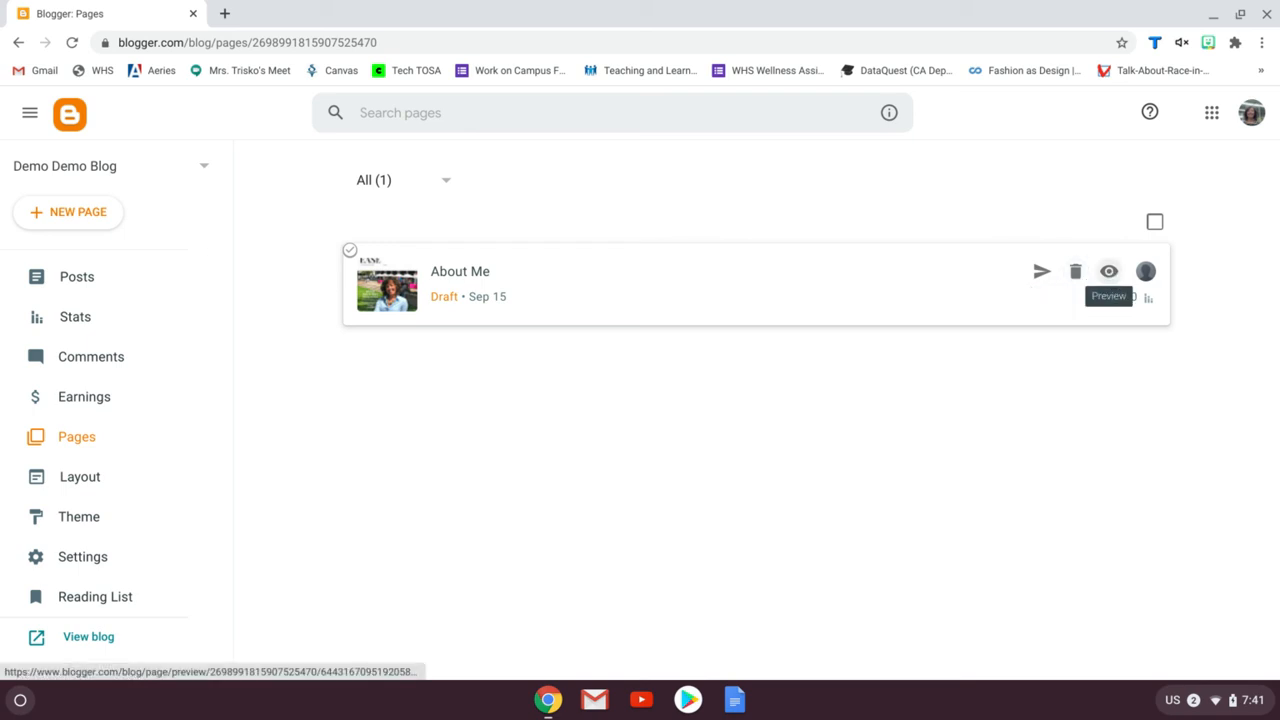
{"action": "left_click", "coordinate": [1042, 272]}
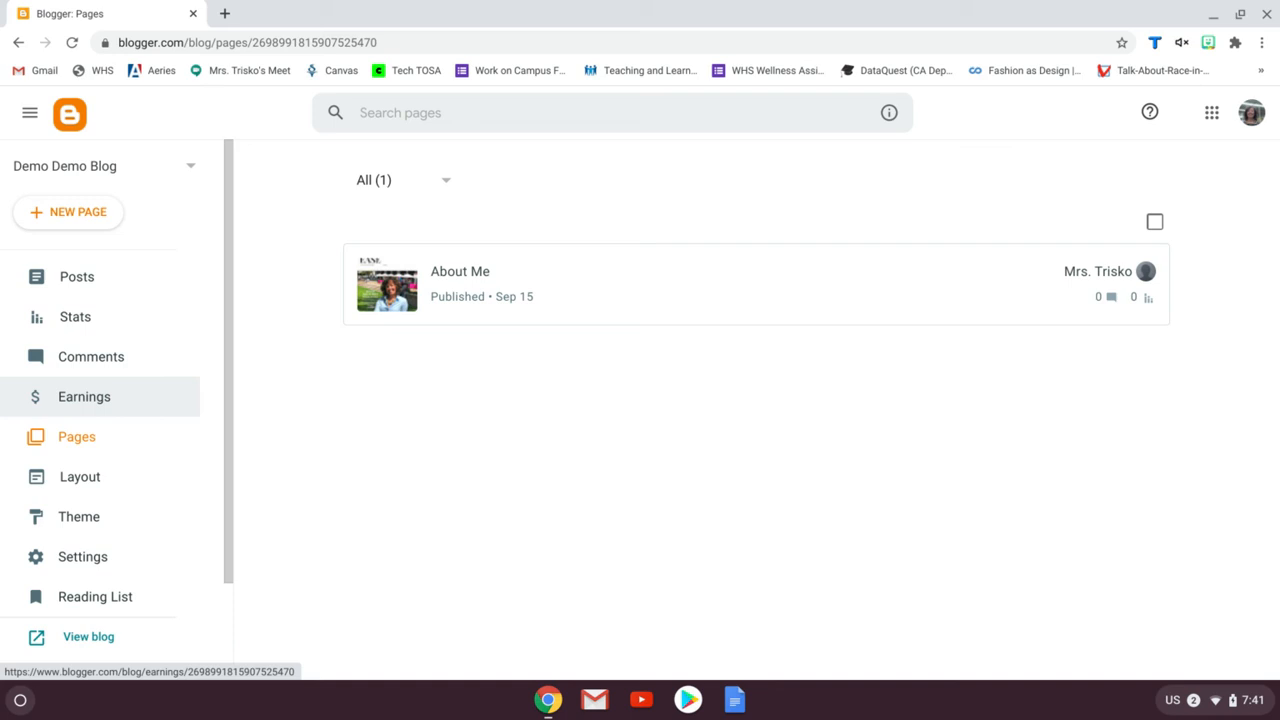
Open the blog's Comments and Stats pages and scroll through the stats overview
{"action": "left_click", "coordinate": [115, 356]}
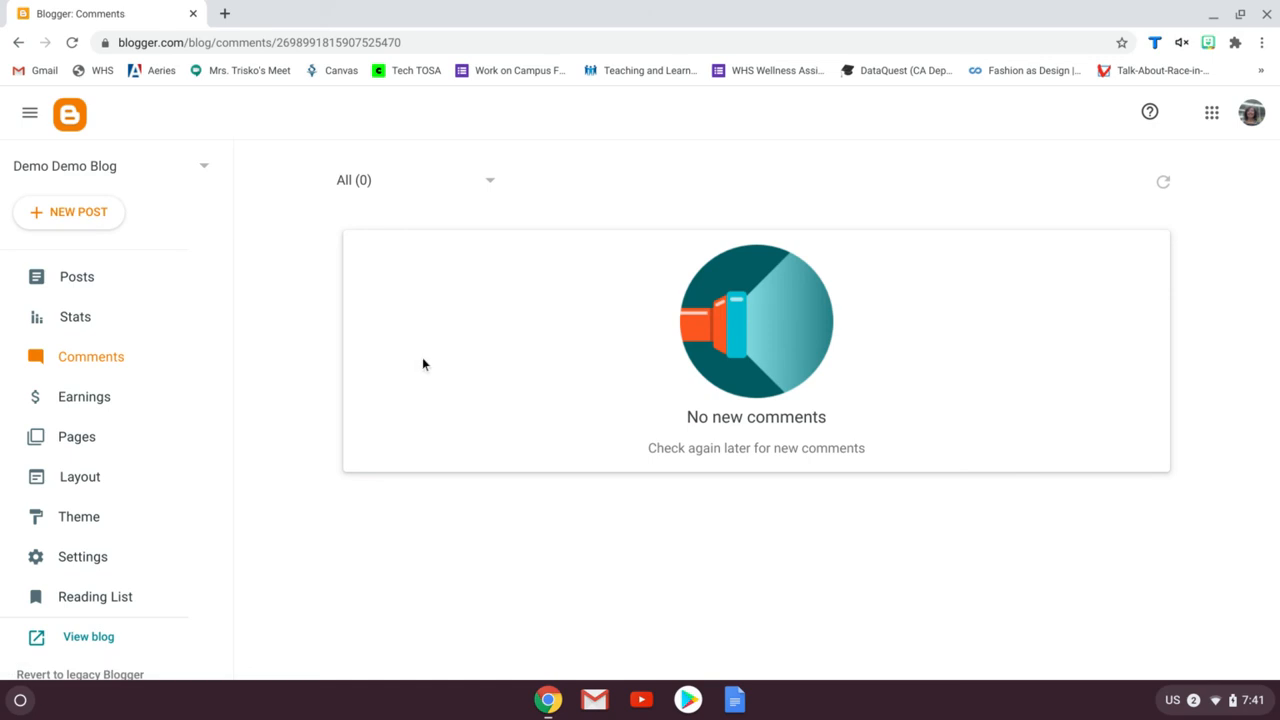
{"action": "left_click", "coordinate": [91, 322]}
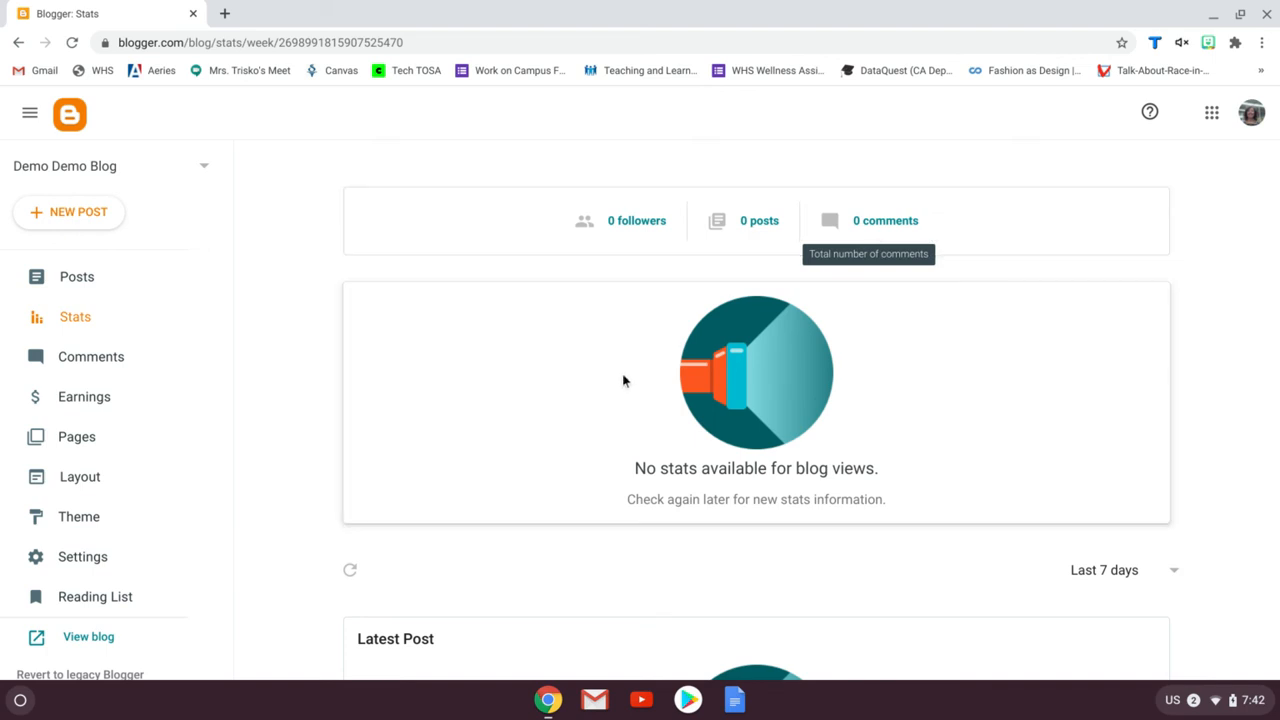
{"action": "scroll", "coordinate": [624, 380], "scroll_direction": "down", "scroll_amount": 5}
{"action": "scroll", "coordinate": [624, 380], "scroll_direction": "down", "scroll_amount": 1}
{"action": "scroll", "coordinate": [626, 380], "scroll_direction": "up", "scroll_amount": 6}
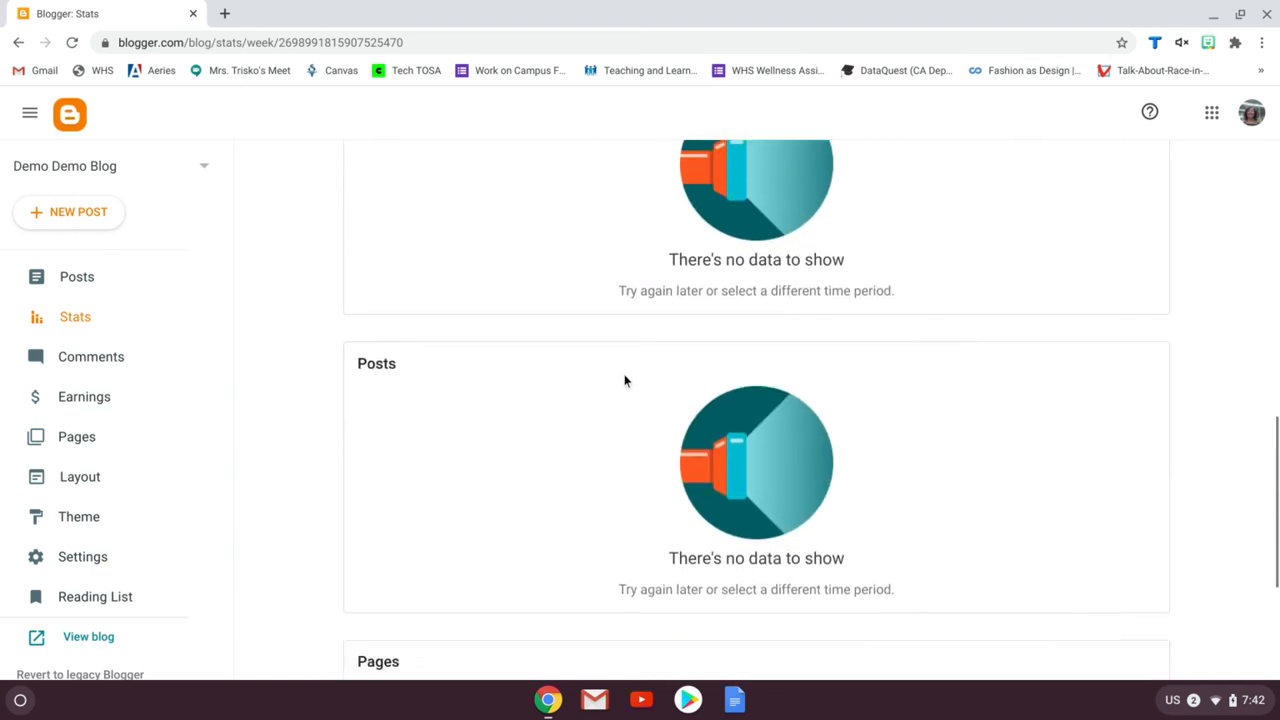
Start a new post and title it "This is my First Post I am so Excited!"
{"action": "left_click", "coordinate": [80, 279]}
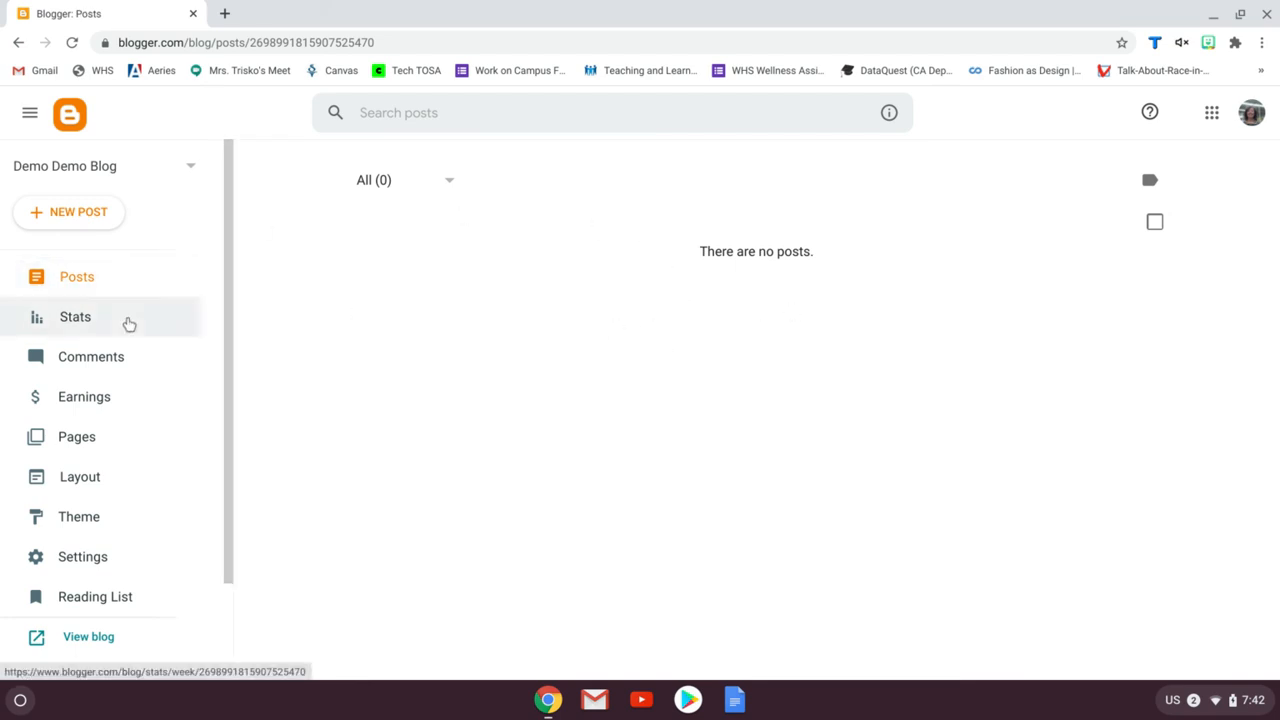
{"action": "left_click", "coordinate": [76, 215]}
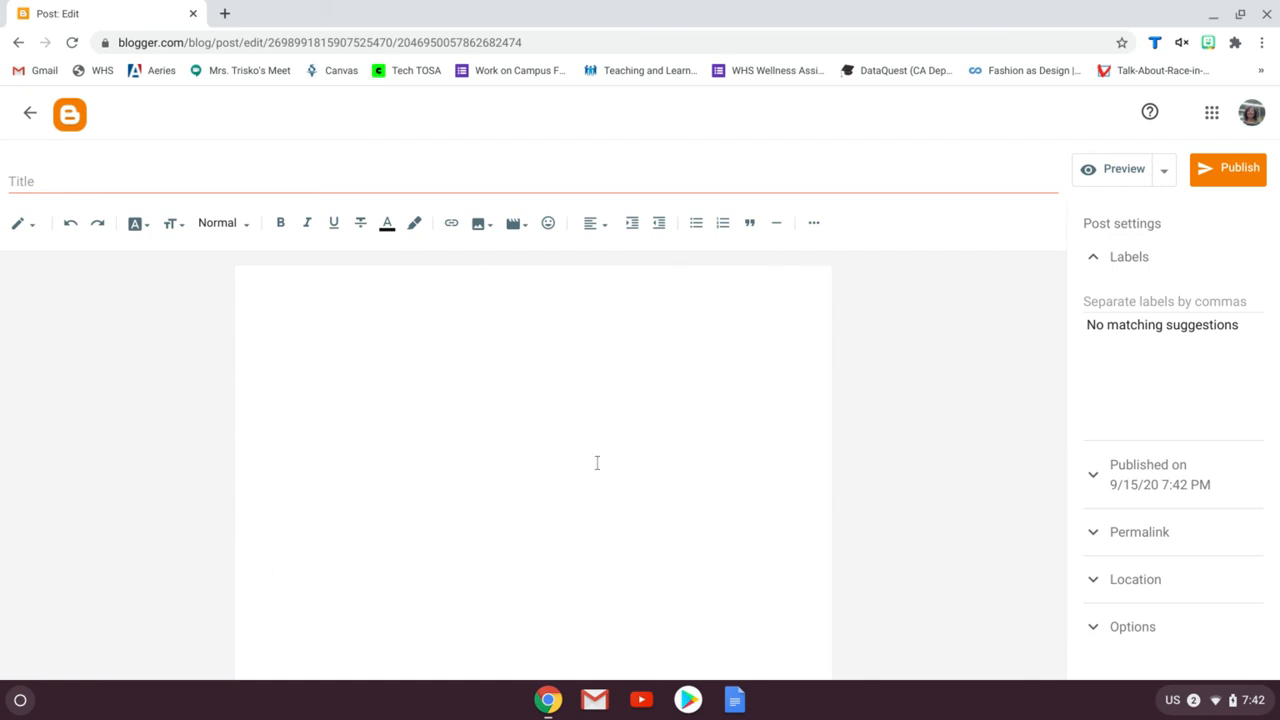
{"action": "left_click", "coordinate": [127, 186]}
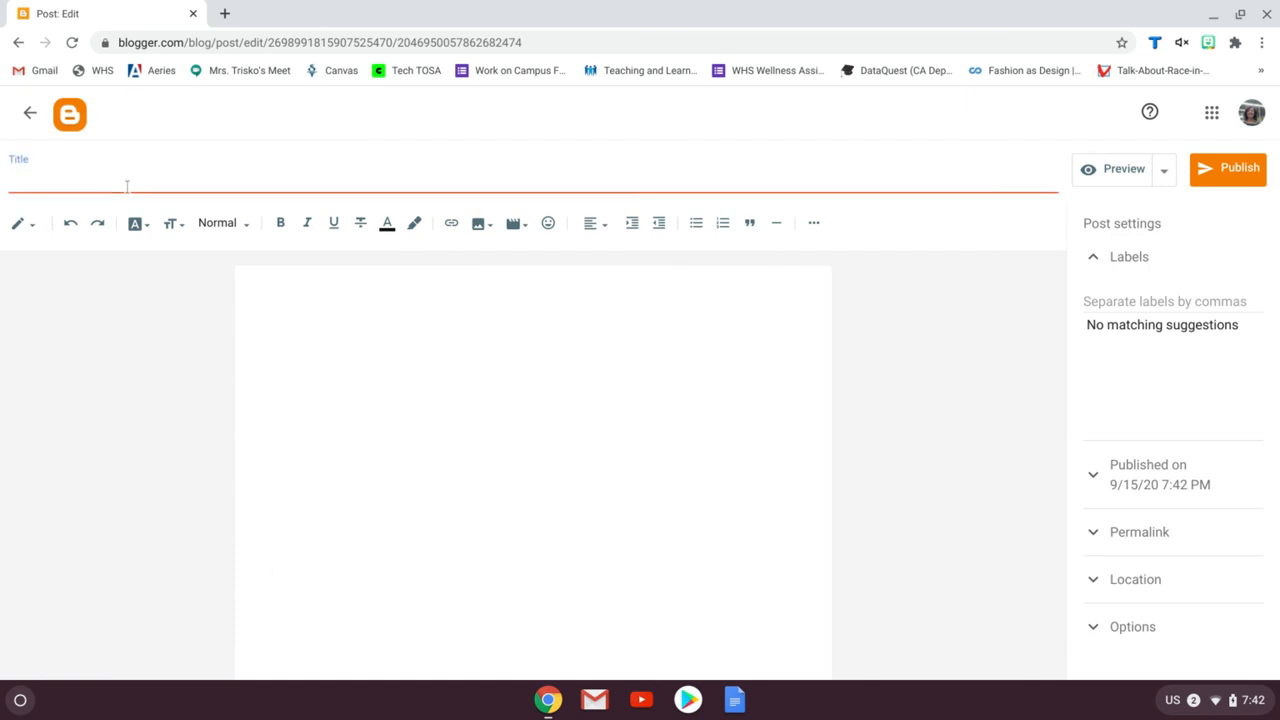
{"action": "type", "text": "This is my "}
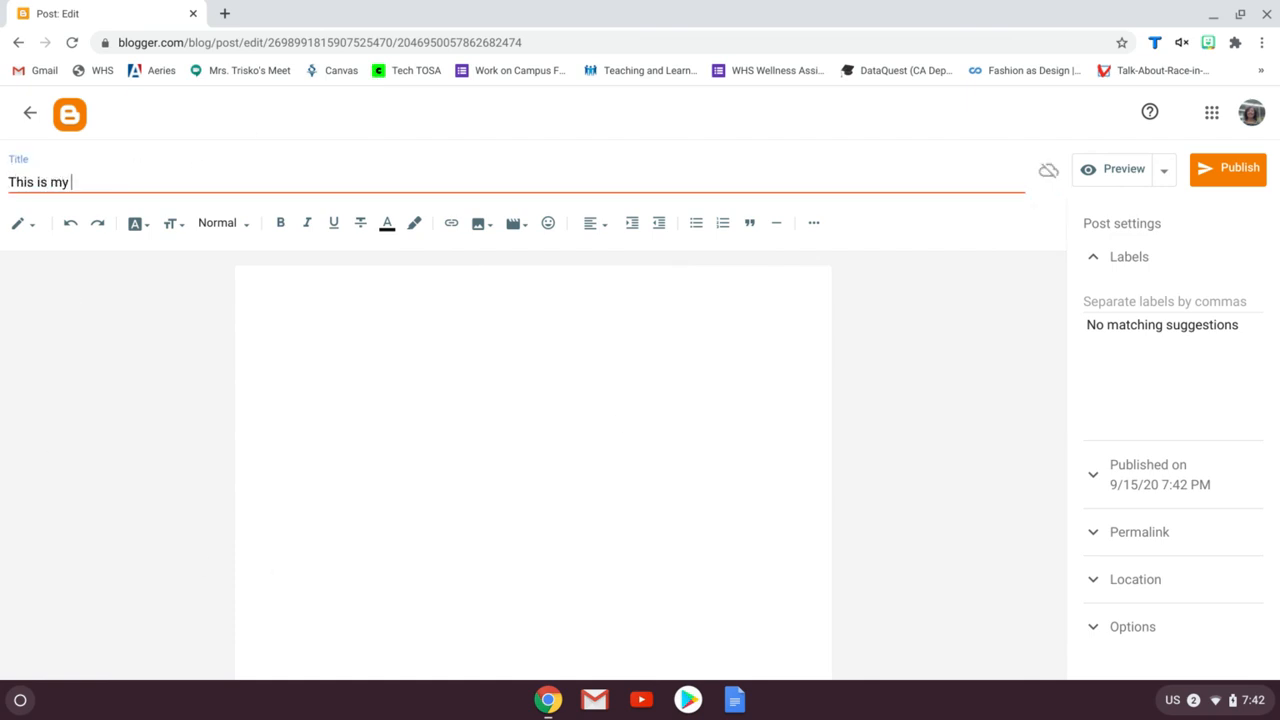
{"action": "type", "text": "First Post I am so Excited"}
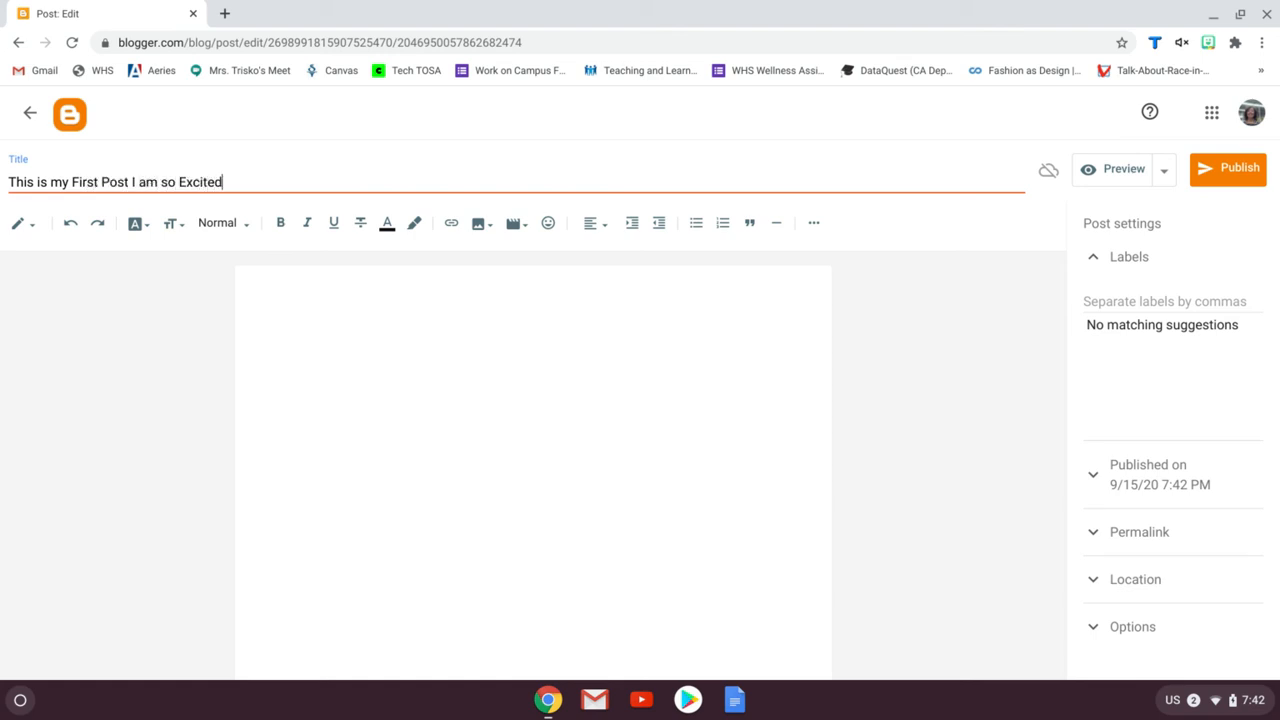
{"action": "type", "text": "!"}
Write the body sentence "This is where I would write my post, which might be fashion, or food, or art-related."
{"action": "left_click", "coordinate": [331, 296]}
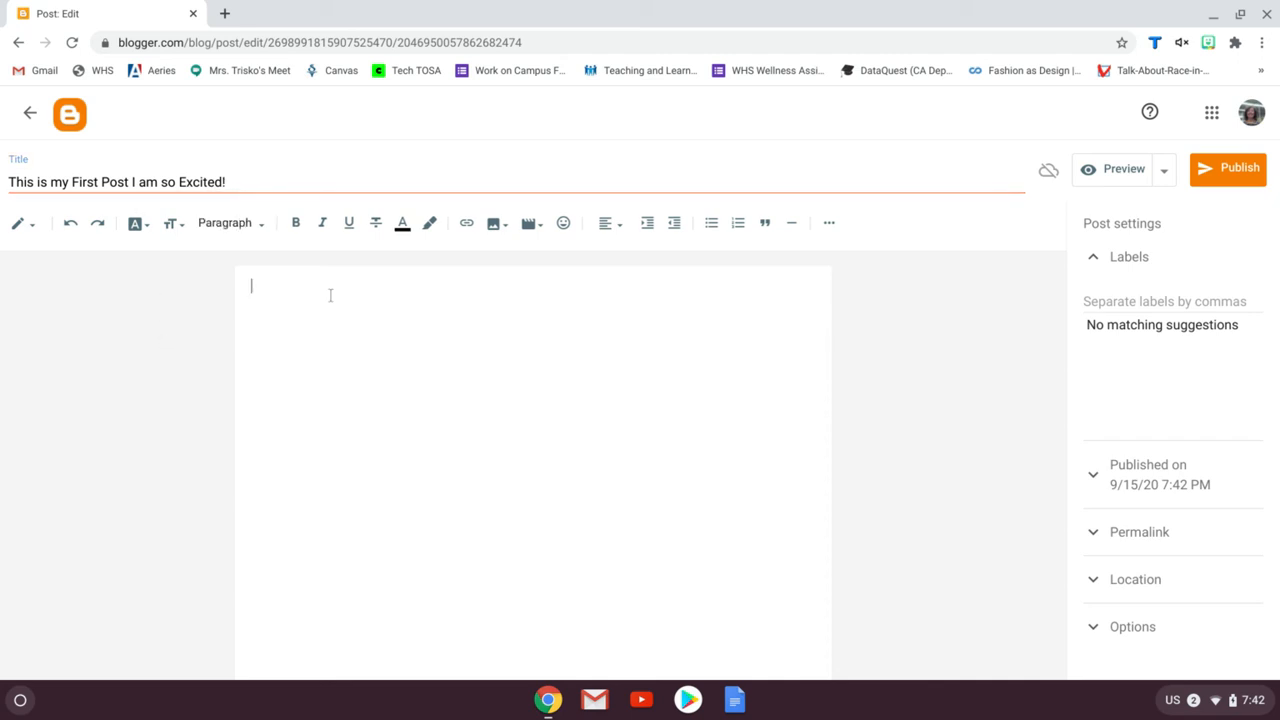
{"action": "type", "text": "this is where I would write my "}
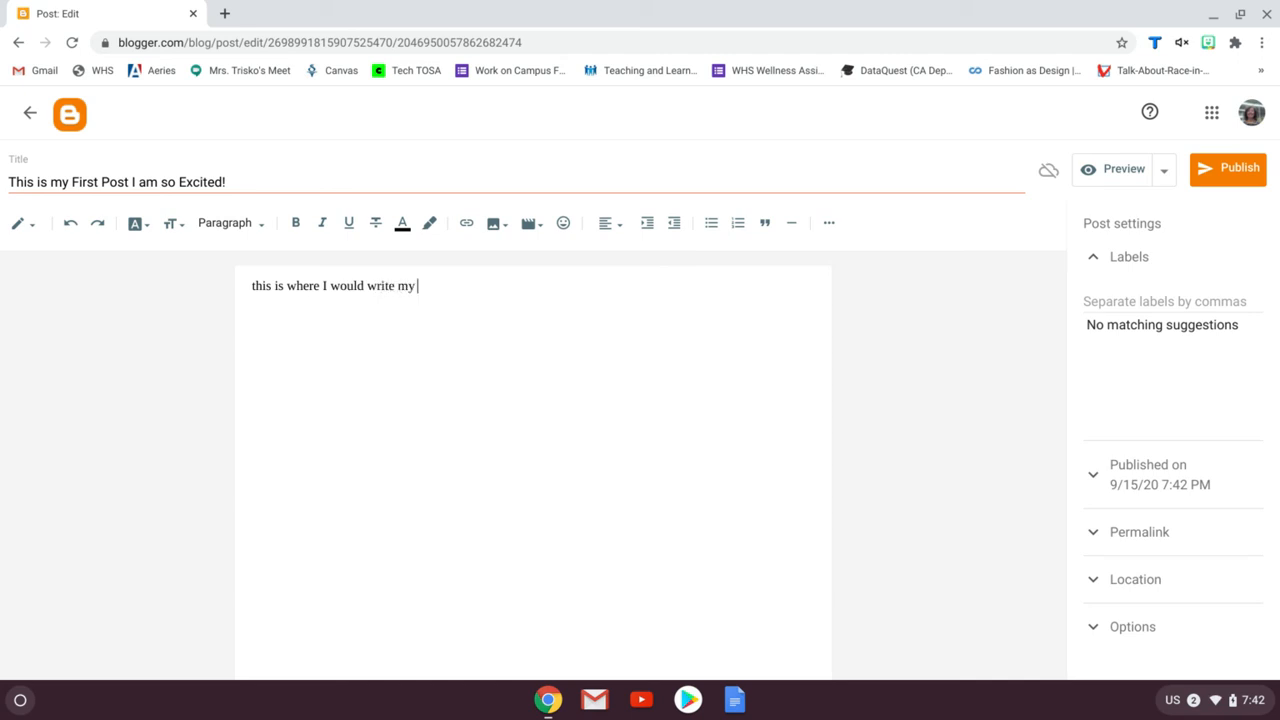
{"action": "type", "text": "post, which might be fa"}
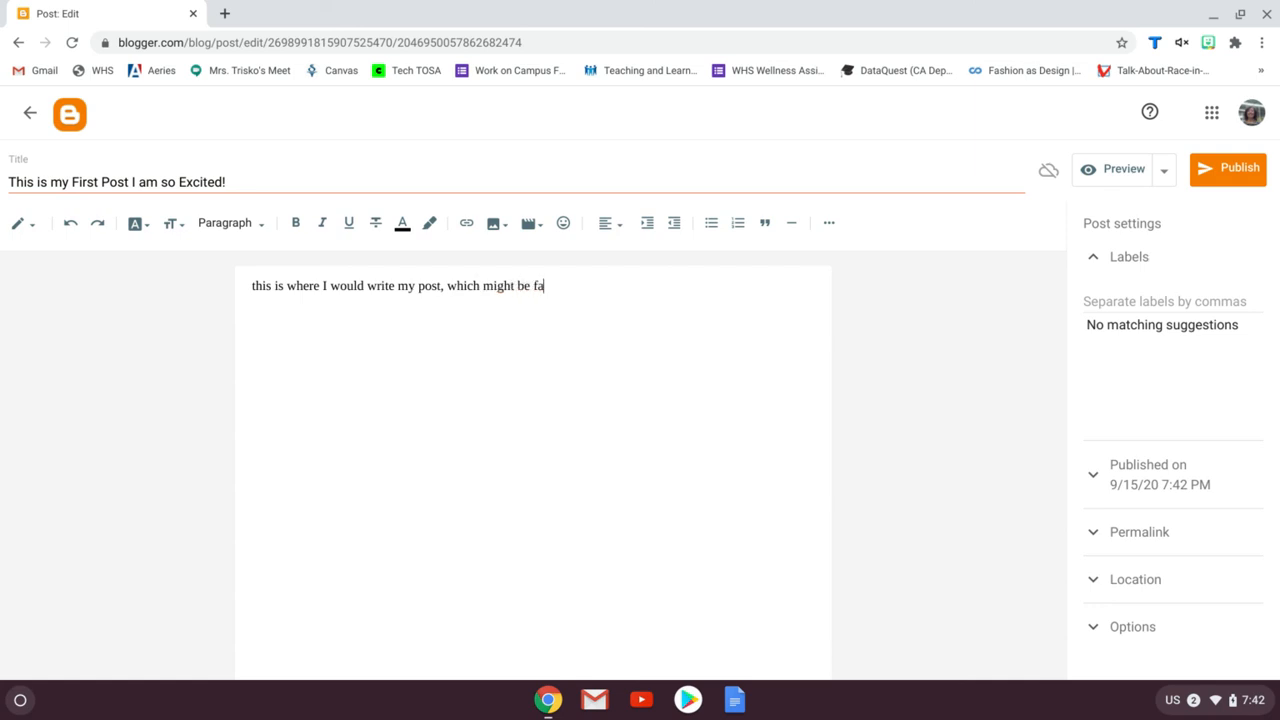
{"action": "type", "text": "shinoon, or foord, or art-related."}
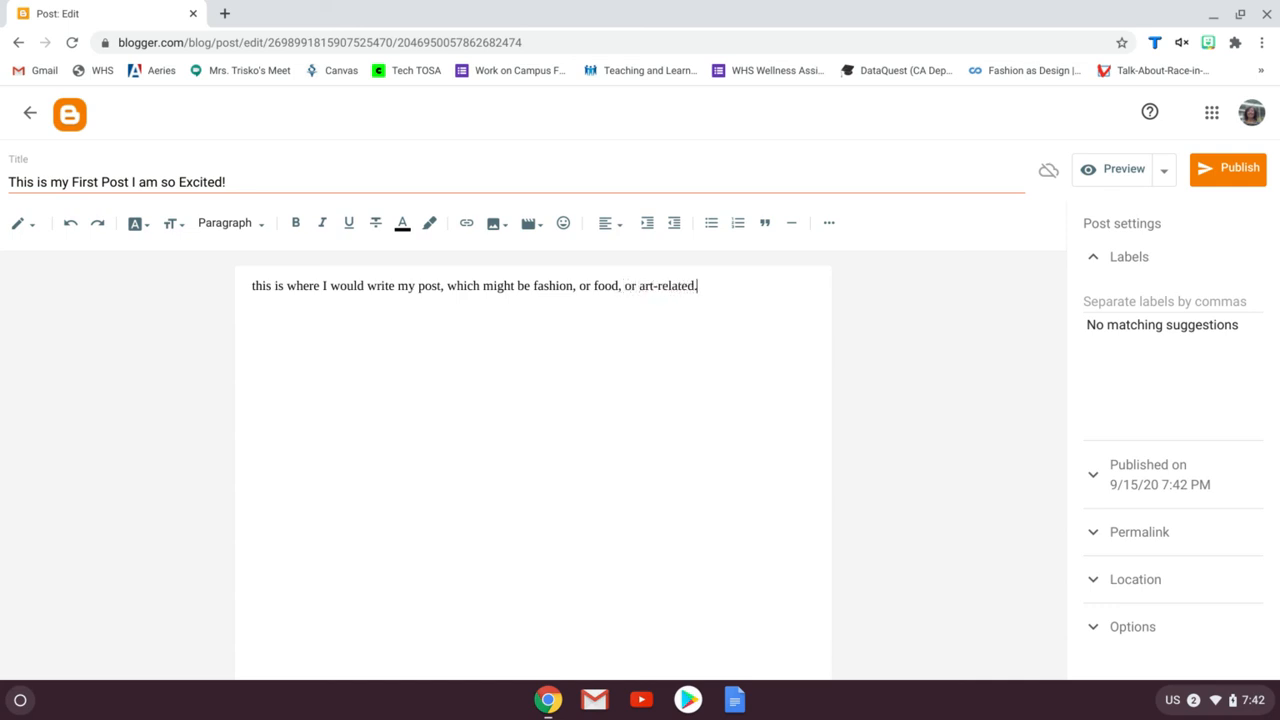
{"action": "left_click", "coordinate": [250, 288]}
{"action": "key", "text": "Delete"}
{"action": "type", "text": "T"}
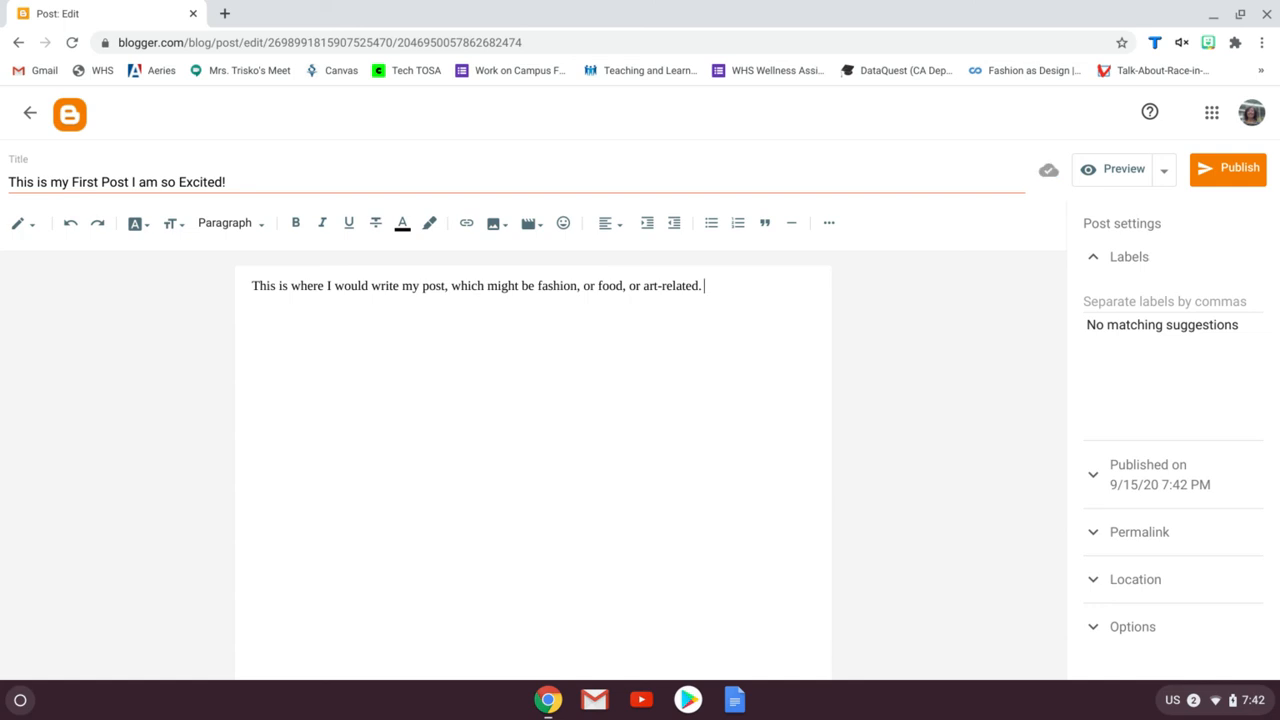
Add placeholder lines "IMAGE", "Text" and "IMAGE" below the opening sentence
{"action": "key", "text": "Return"}
{"action": "key", "text": "alt+super"}
{"action": "type", "text": "IMAGE  "}
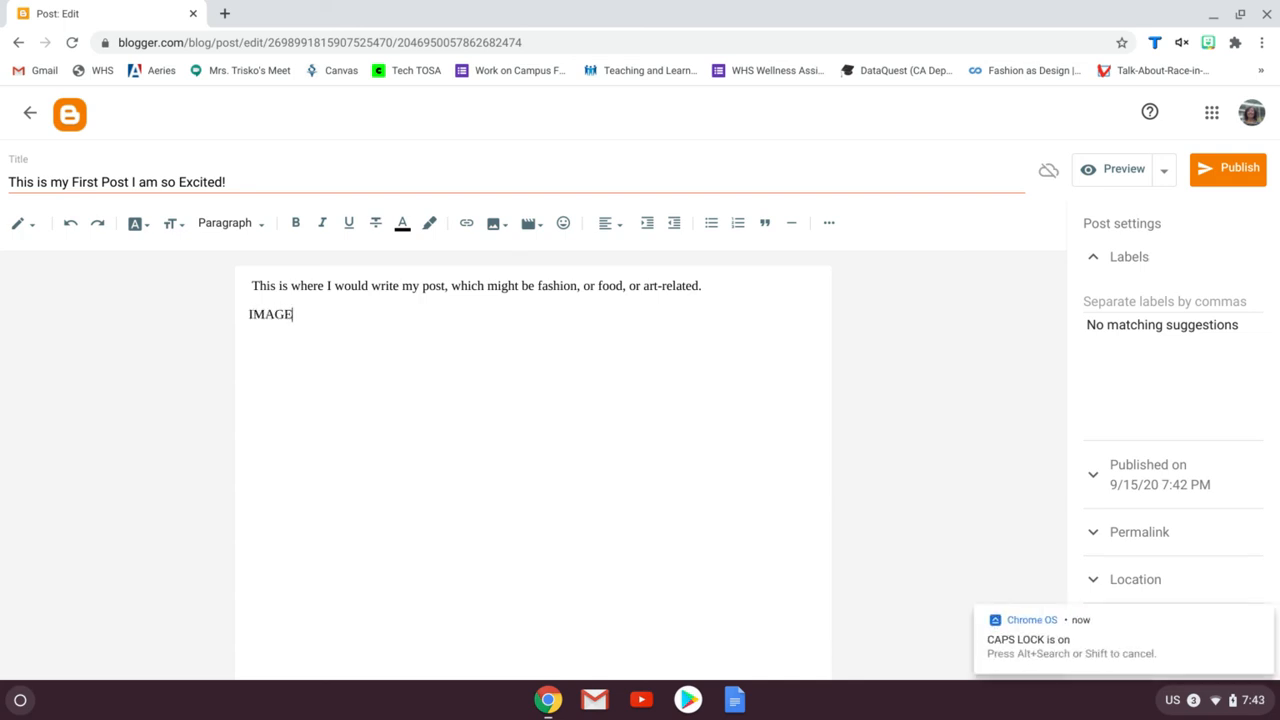
{"action": "type", "text": "Tes"}
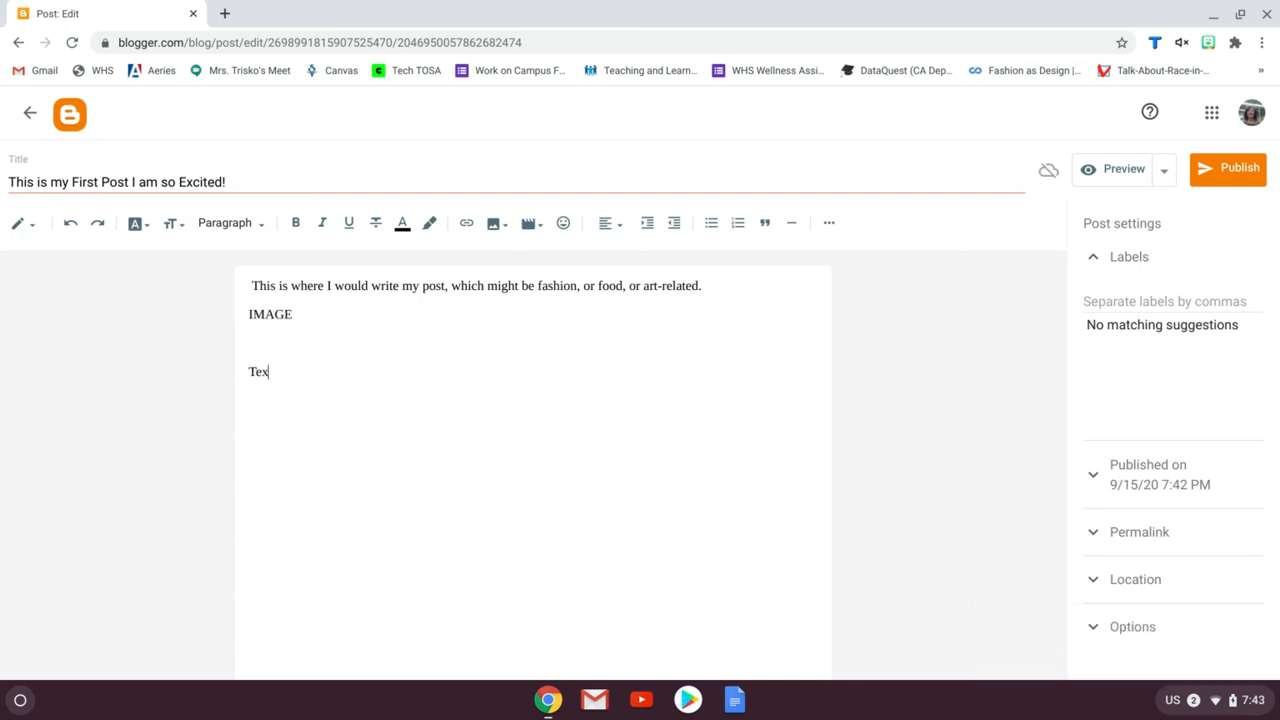
{"action": "key", "text": "Return"}
{"action": "key", "text": "alt+super"}
{"action": "type", "text": "IMAGE"}
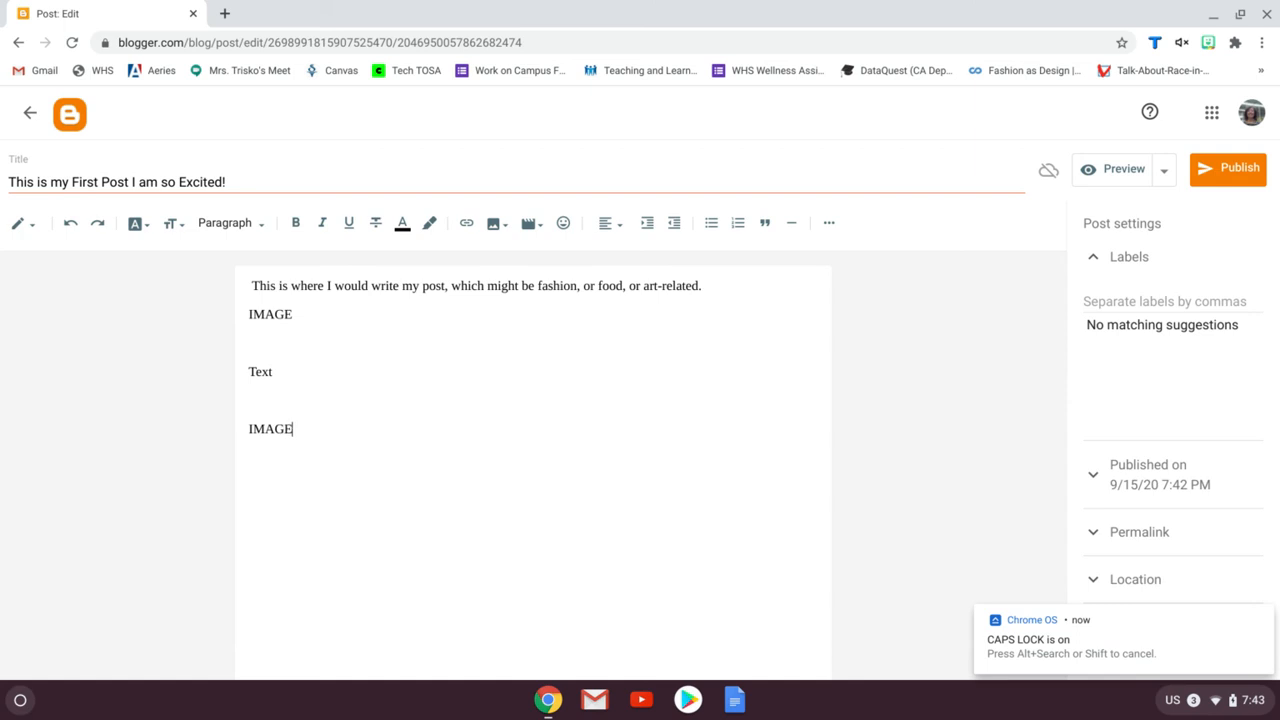
{"action": "key", "text": "Return"}
{"action": "key", "text": "Return"}
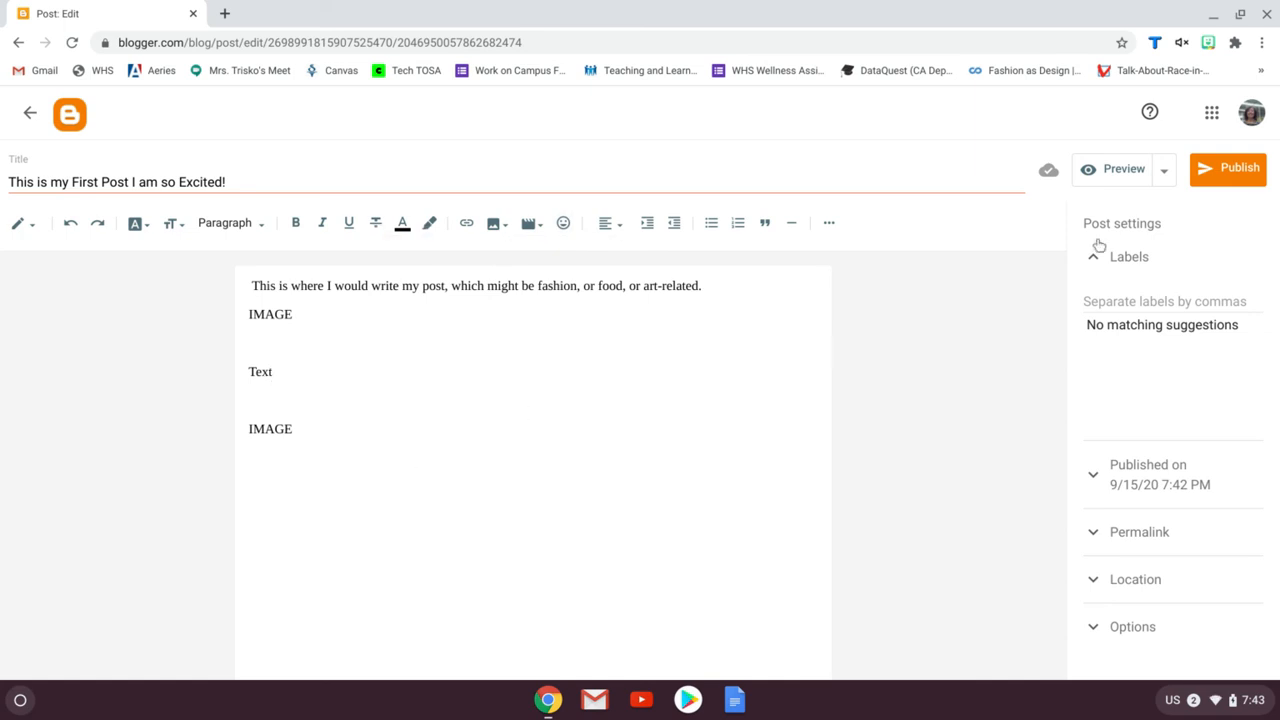
Publish the post and open the live blog
{"action": "left_click", "coordinate": [1241, 170]}
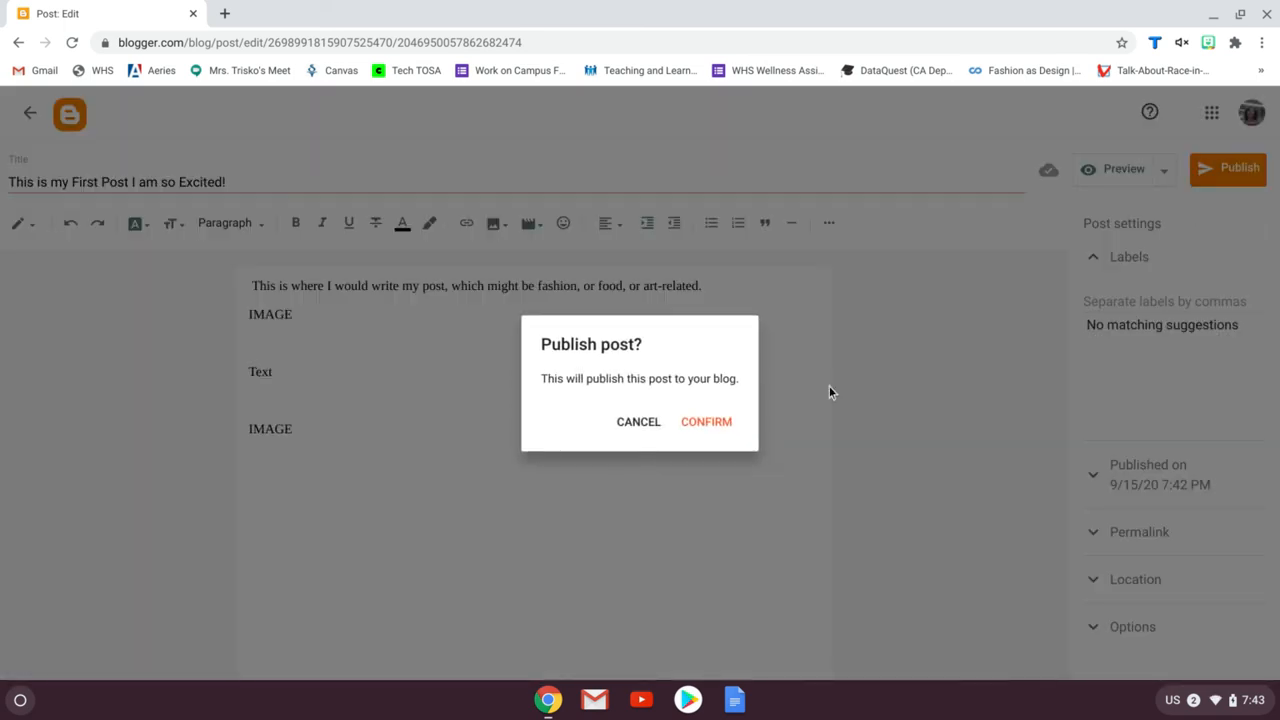
{"action": "left_click", "coordinate": [720, 424]}
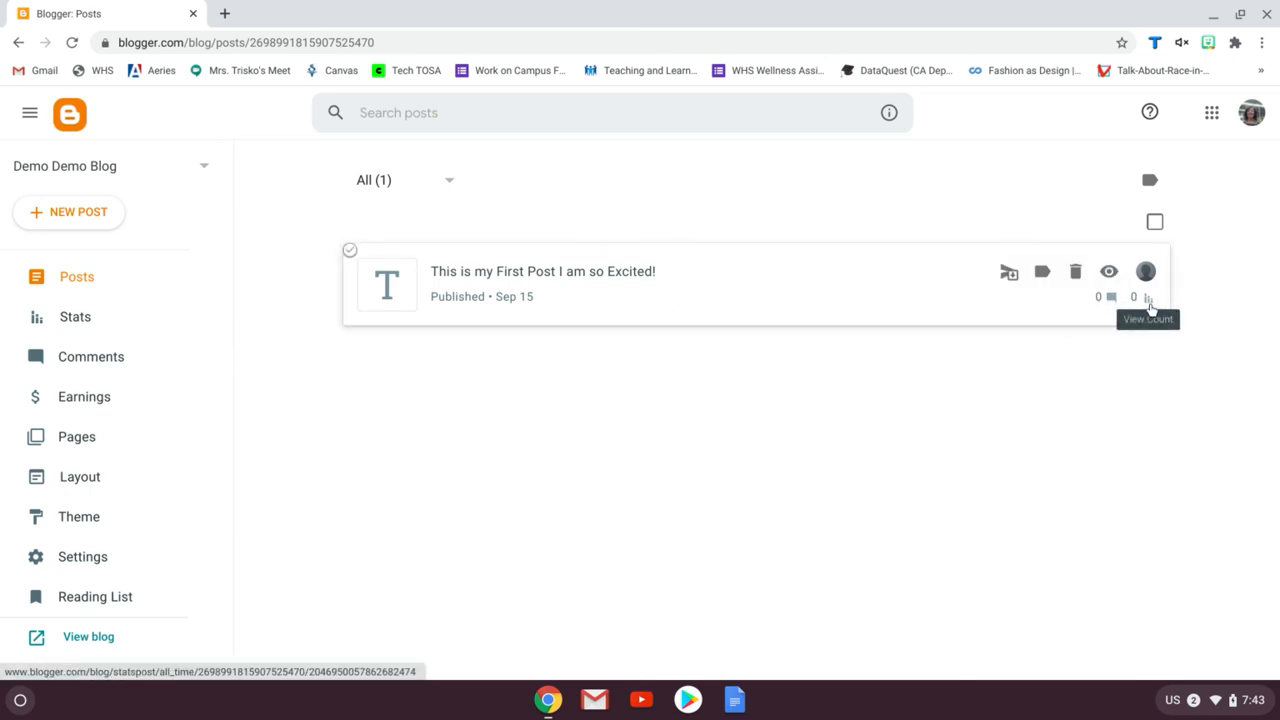
{"action": "scroll", "coordinate": [153, 442], "scroll_direction": "down", "scroll_amount": 2}
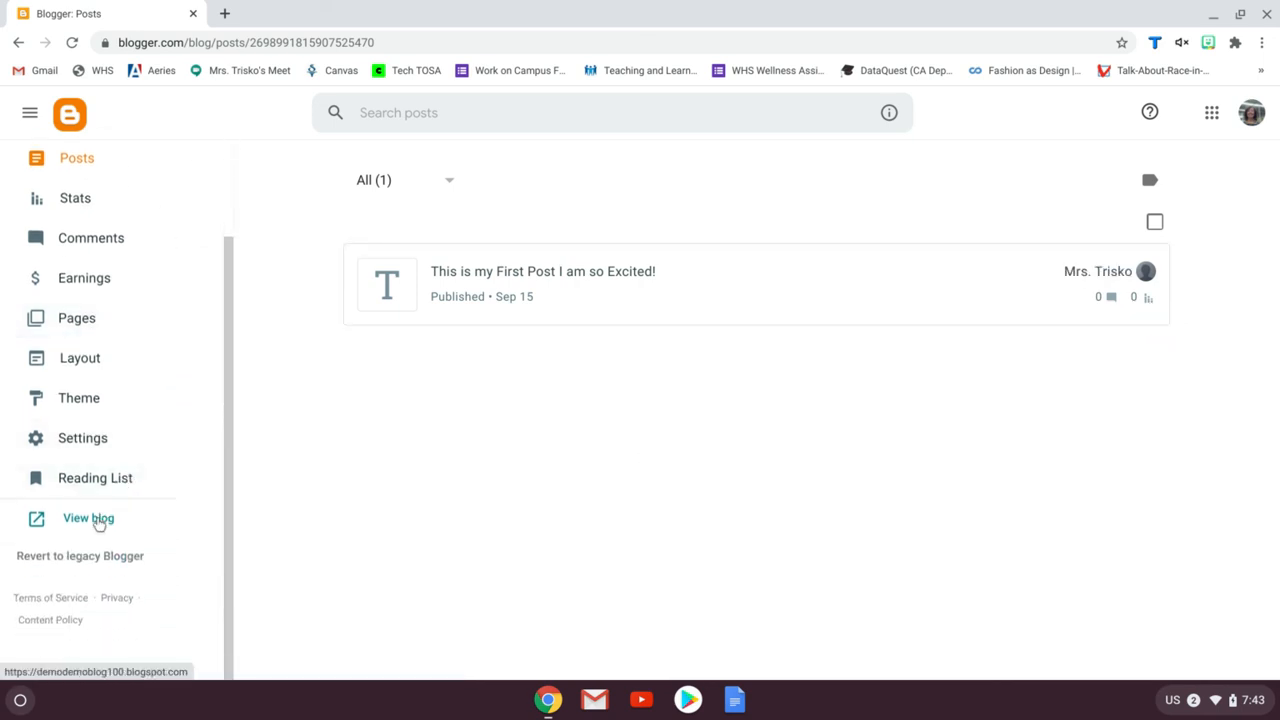
{"action": "left_click", "coordinate": [98, 520]}
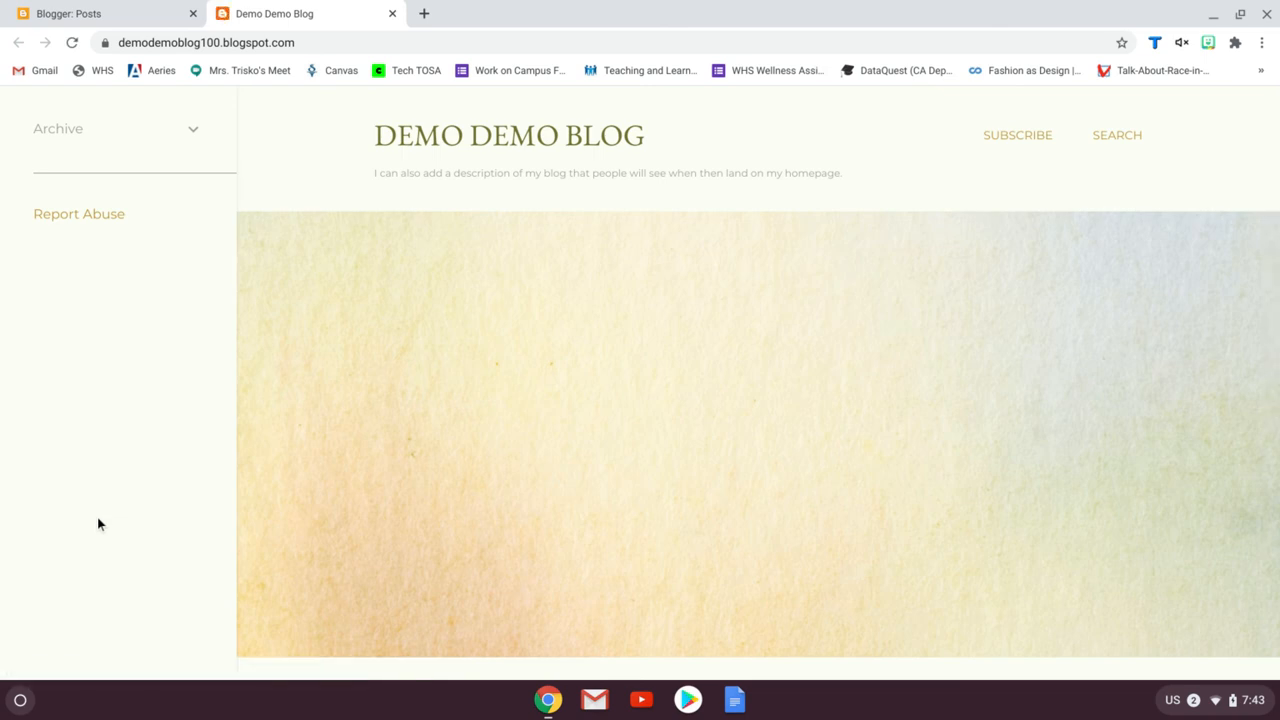
Try the live blog's Subscribe and Search options, closing each without entering anything
{"action": "left_click", "coordinate": [123, 20]}
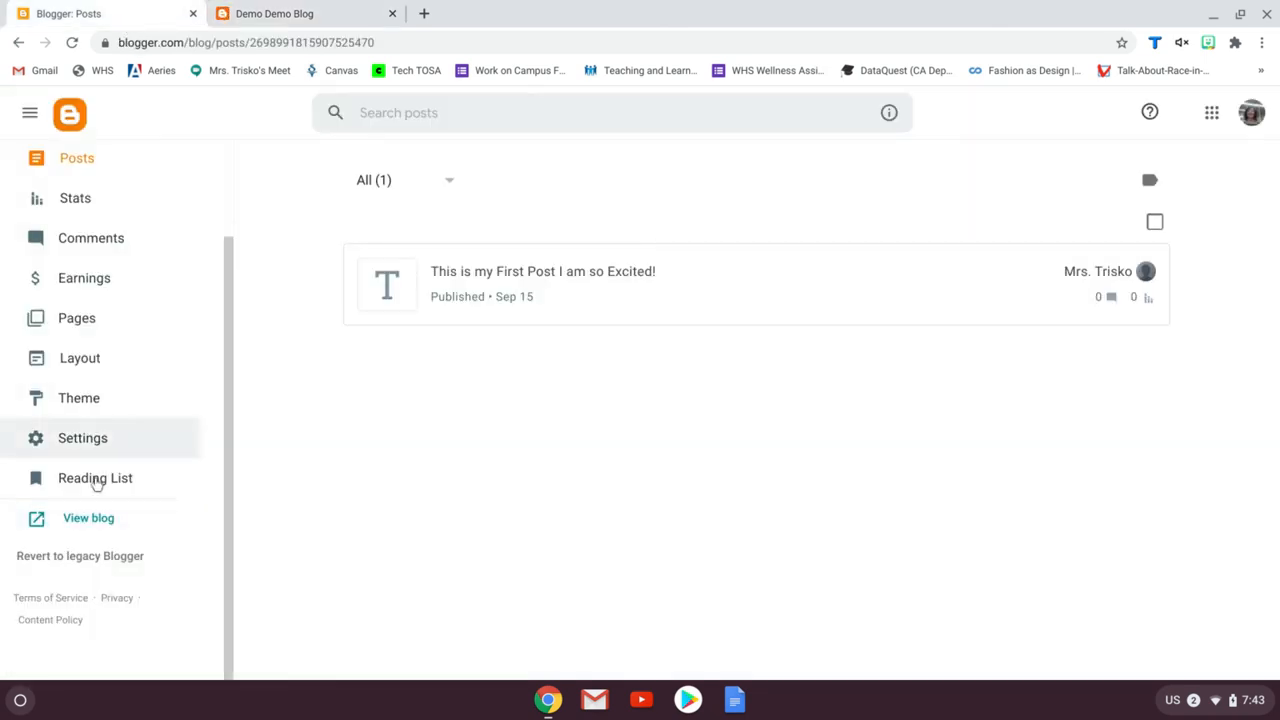
{"action": "left_click", "coordinate": [326, 22]}
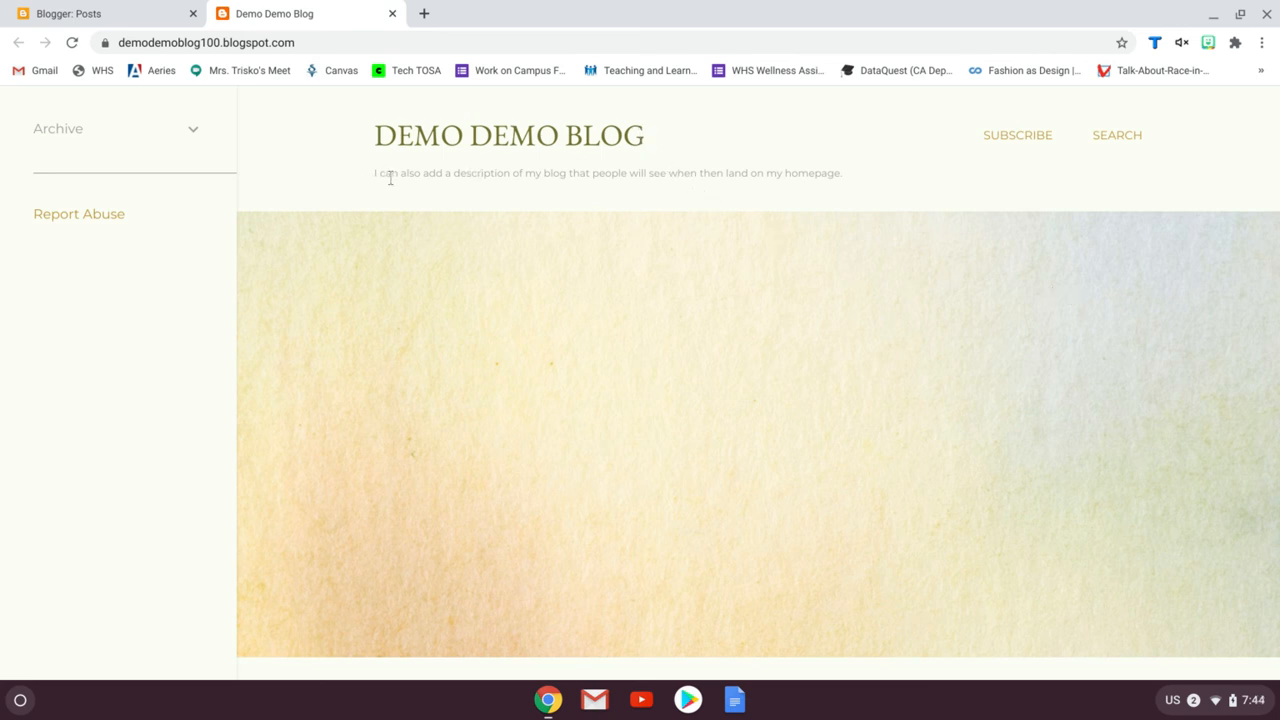
{"action": "left_click", "coordinate": [1017, 144]}
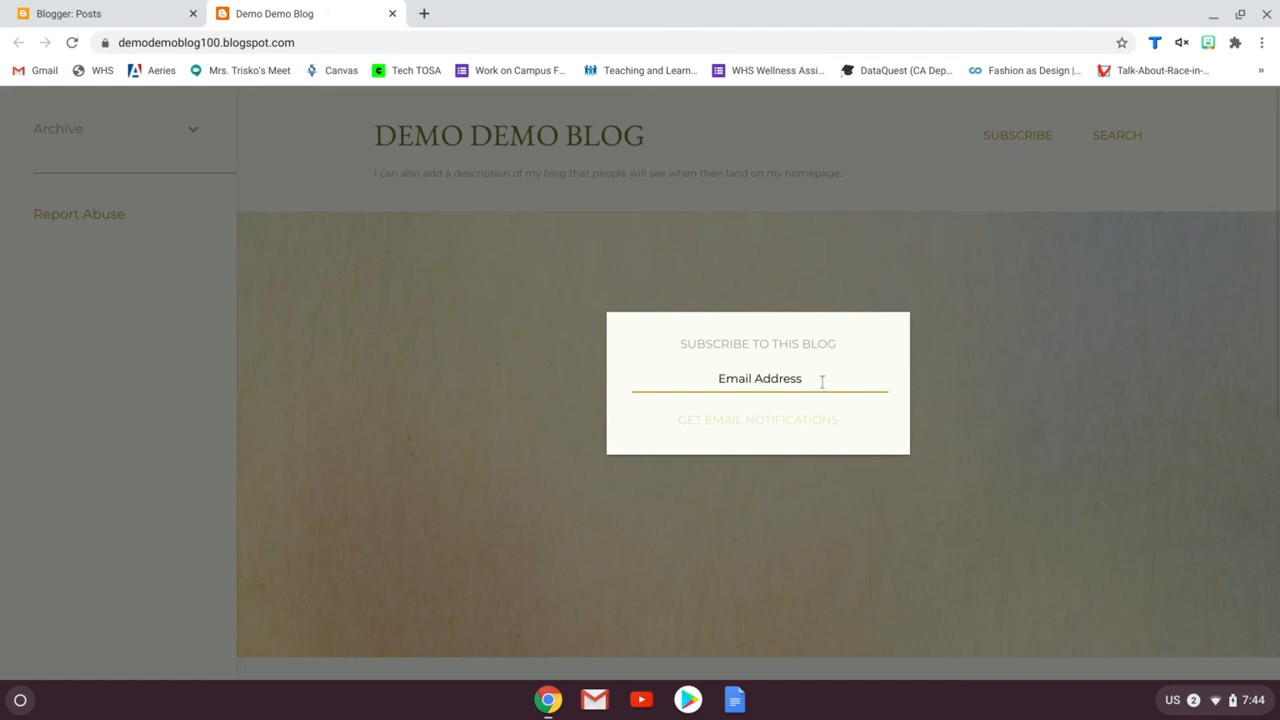
{"action": "left_click", "coordinate": [972, 313]}
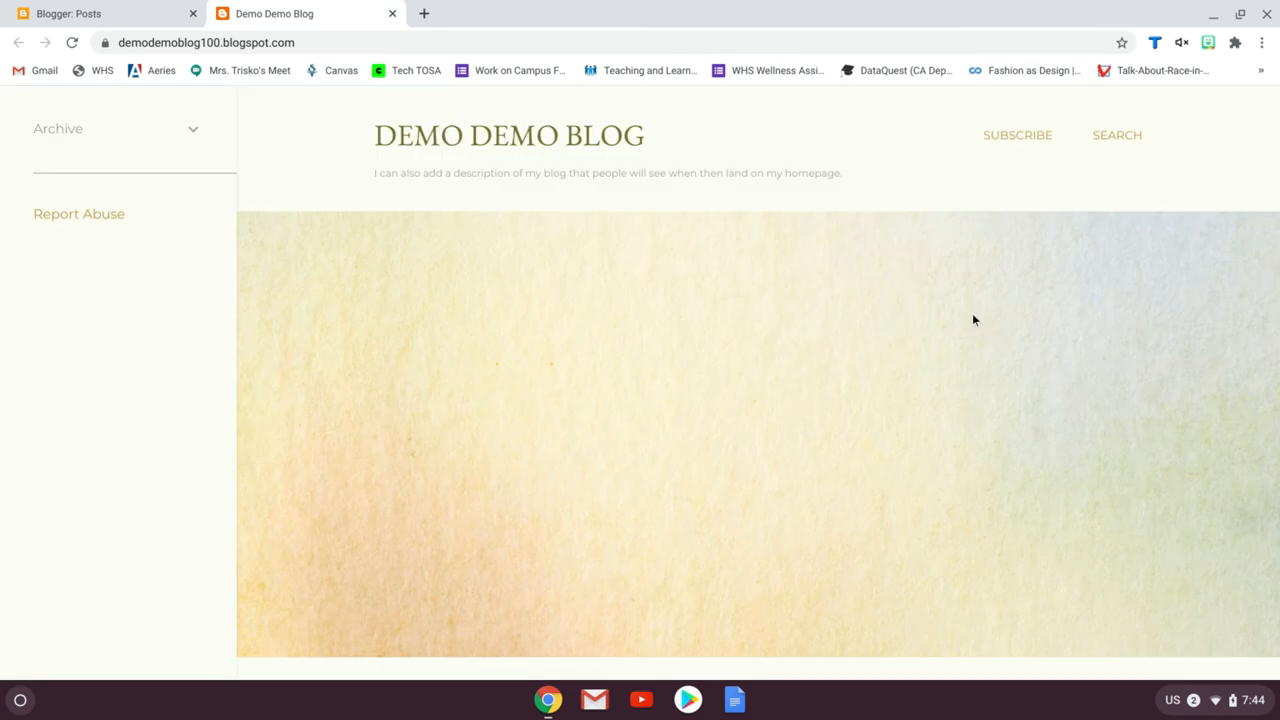
{"action": "left_click", "coordinate": [1127, 138]}
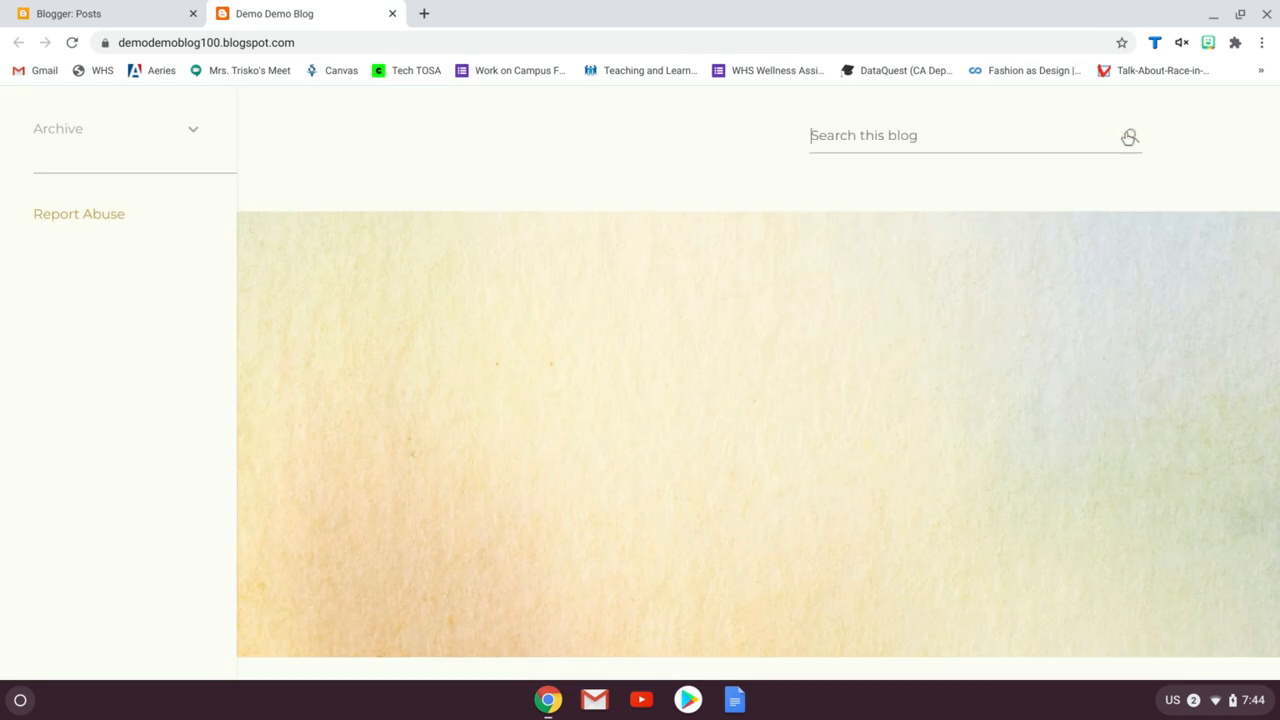
{"action": "left_click", "coordinate": [1072, 205]}
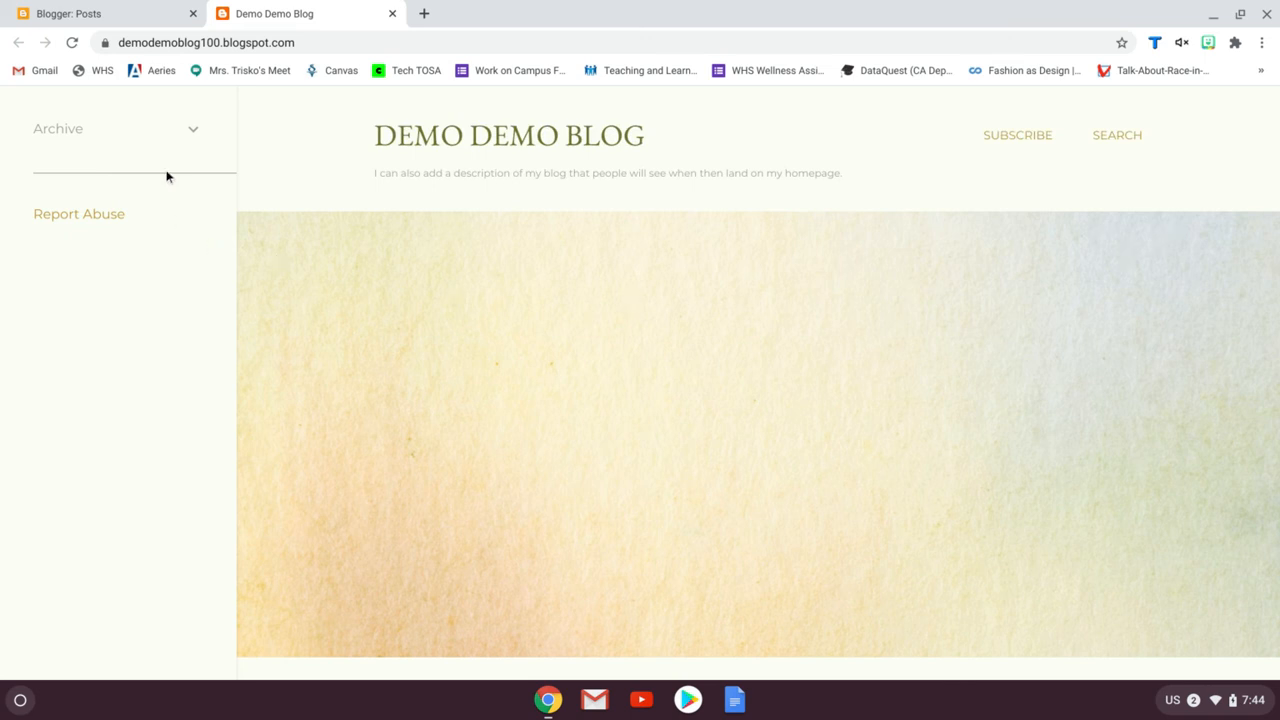
Open the first post through the blog's September 2020 archive
{"action": "left_click", "coordinate": [191, 134]}
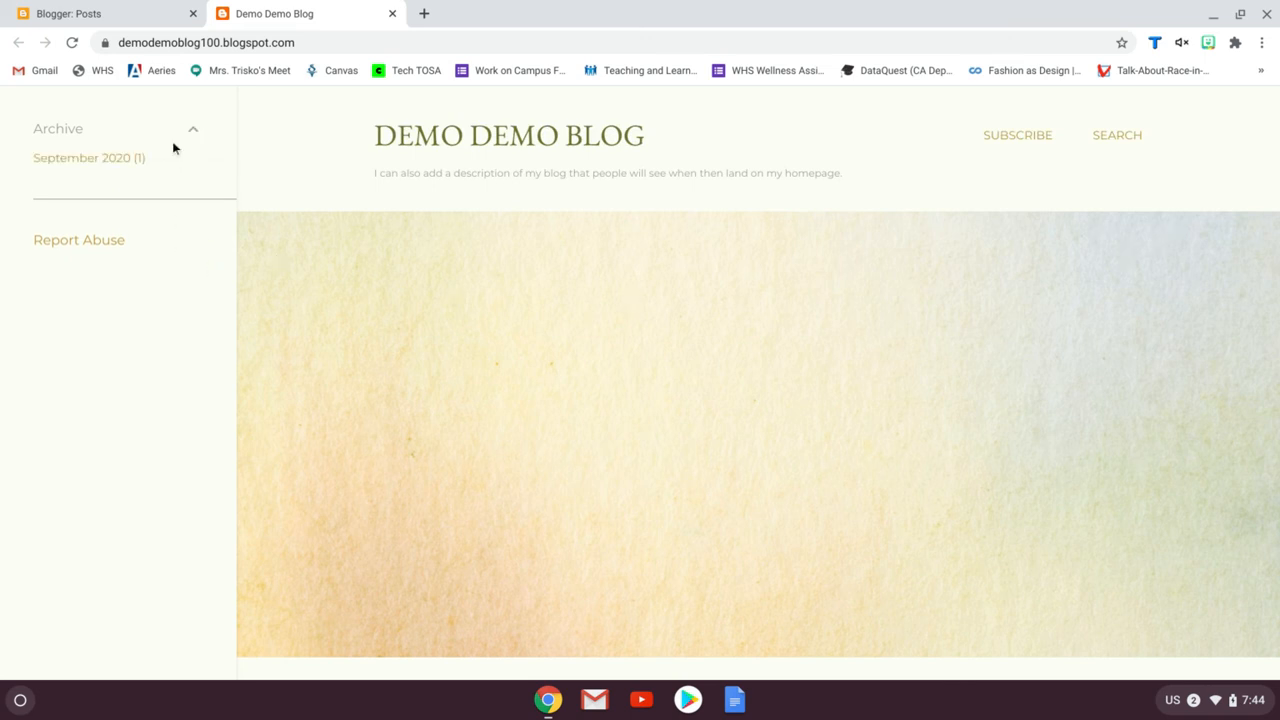
{"action": "left_click", "coordinate": [122, 160]}
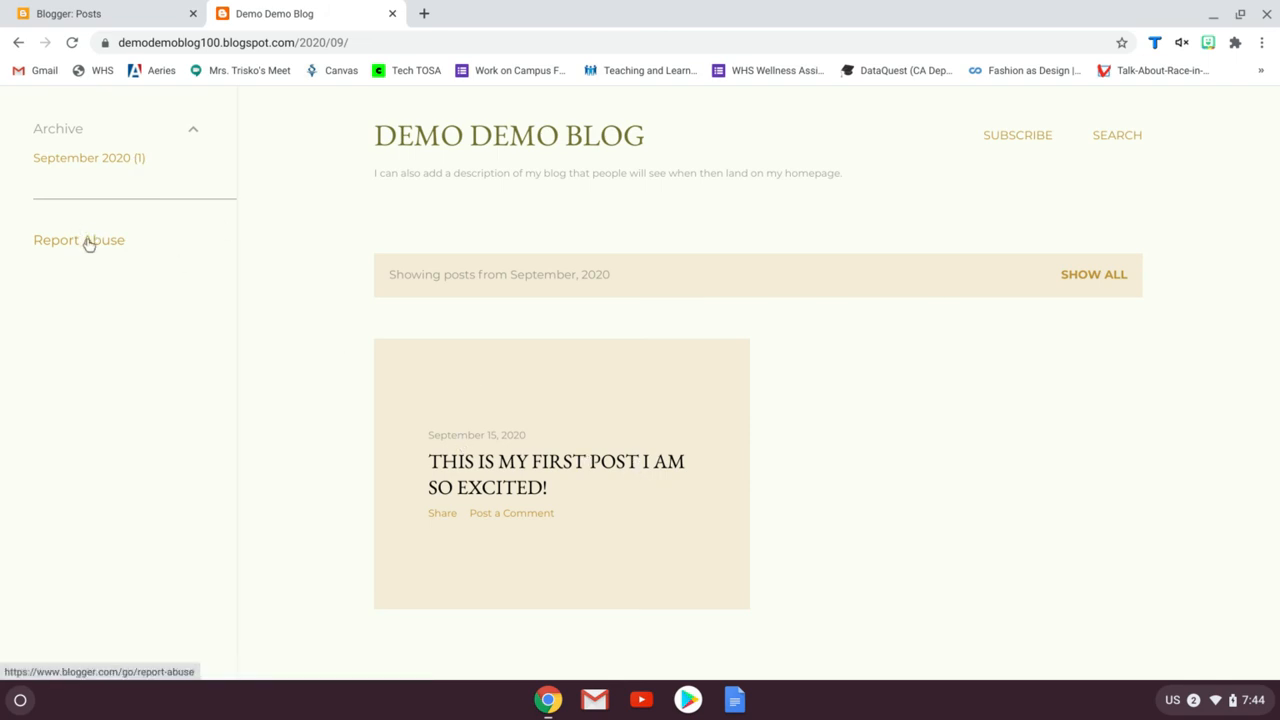
{"action": "left_click", "coordinate": [595, 468]}
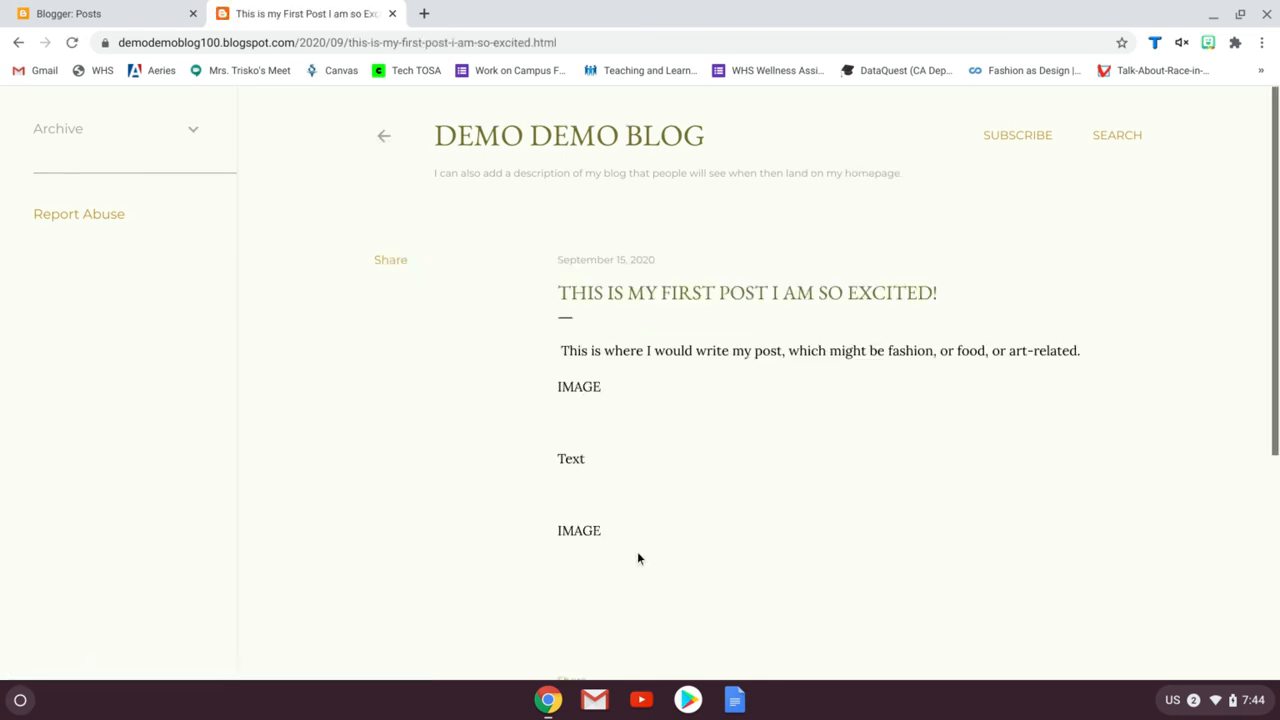
Publish the comment "This post is so awesome. You did a stellar job with the color of your font." on the post
{"action": "scroll", "coordinate": [830, 459], "scroll_direction": "down", "scroll_amount": 4}
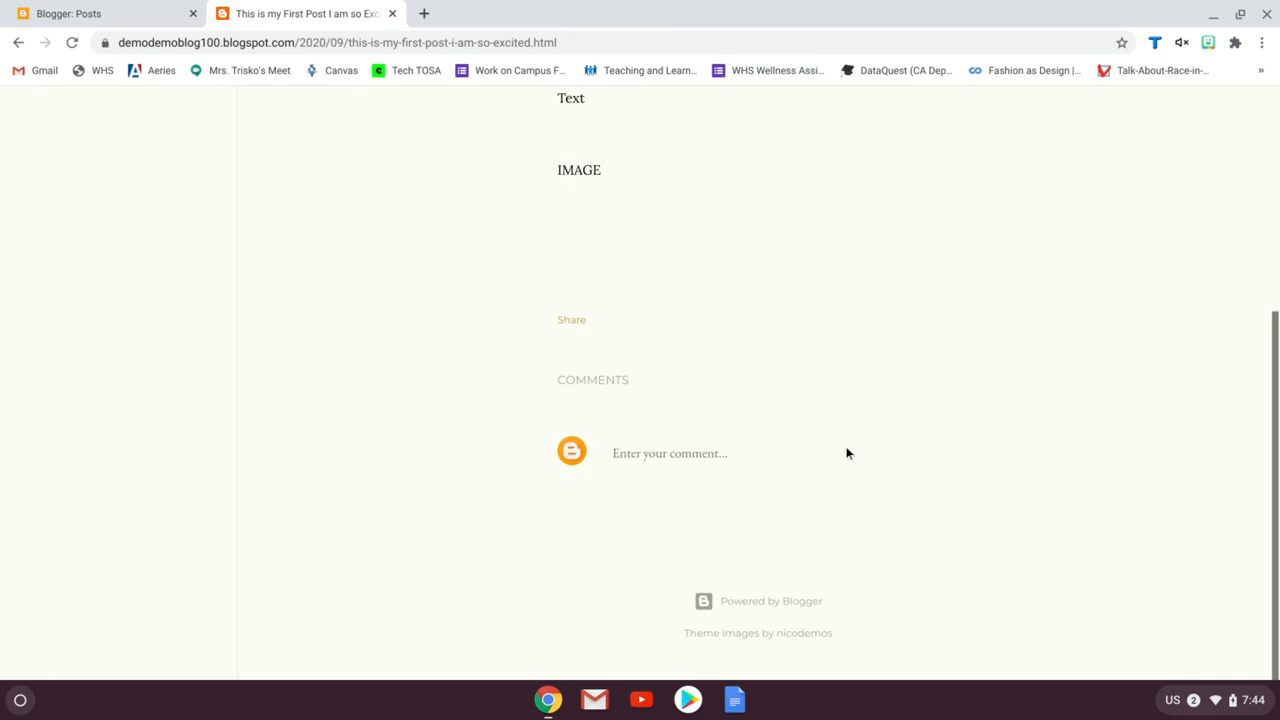
{"action": "left_click", "coordinate": [655, 458]}
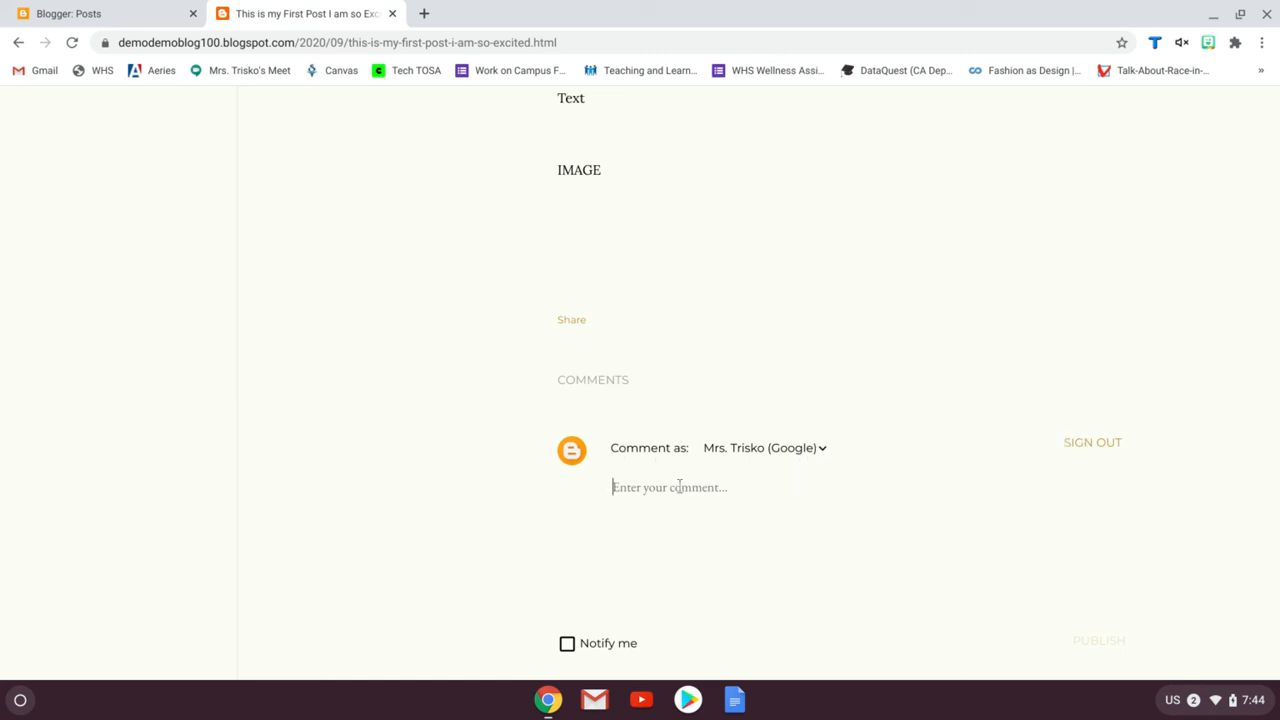
{"action": "type", "text": "This post is"}
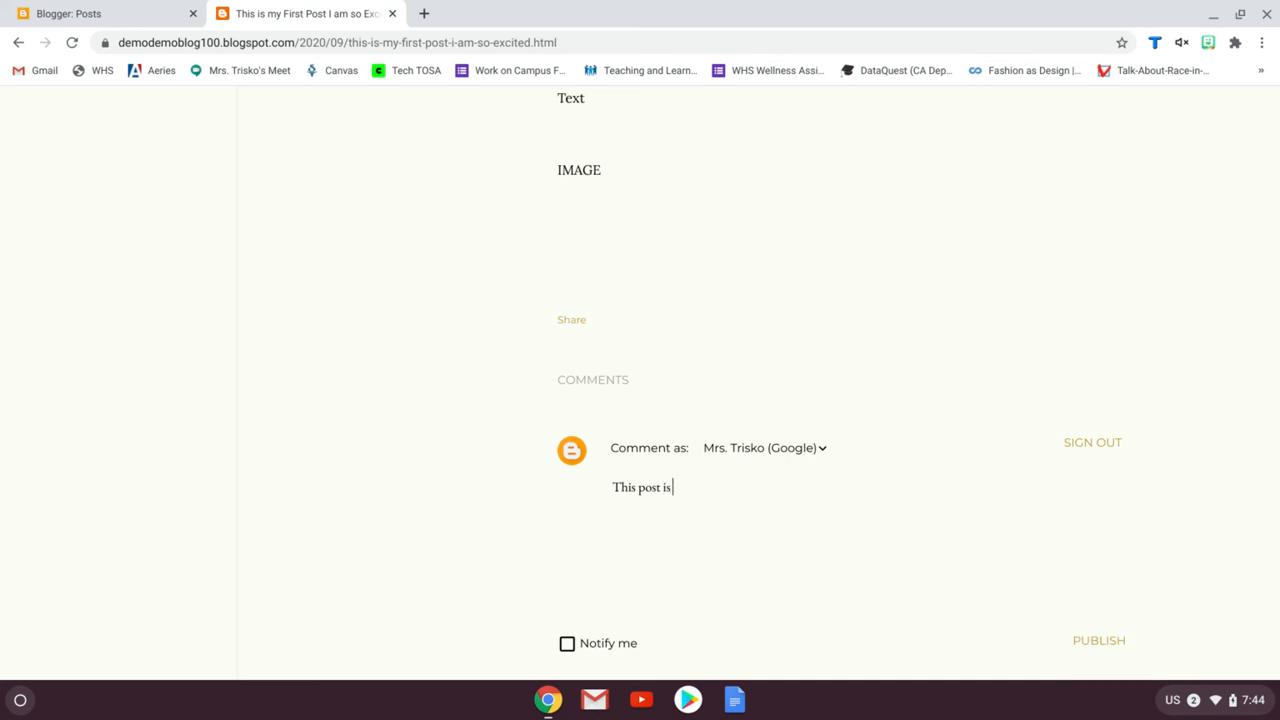
{"action": "type", "text": " so awesome. You did a stella"}
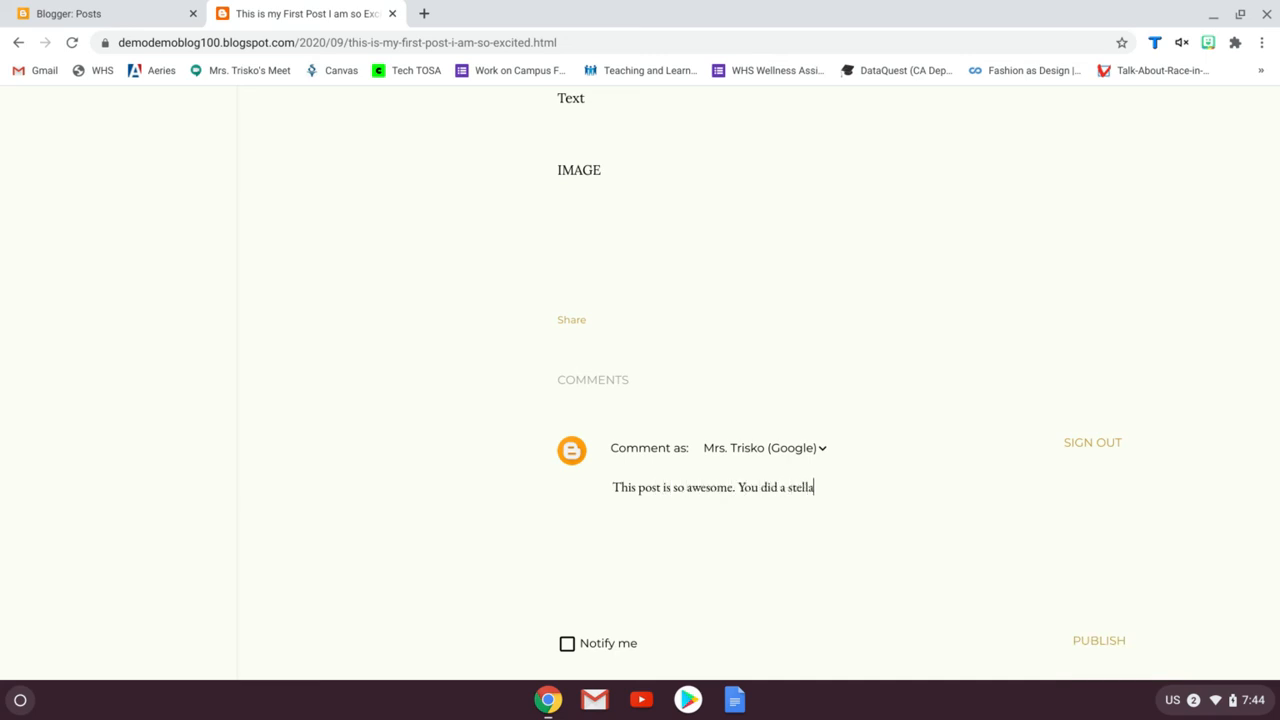
{"action": "type", "text": "r job with the color of your font."}
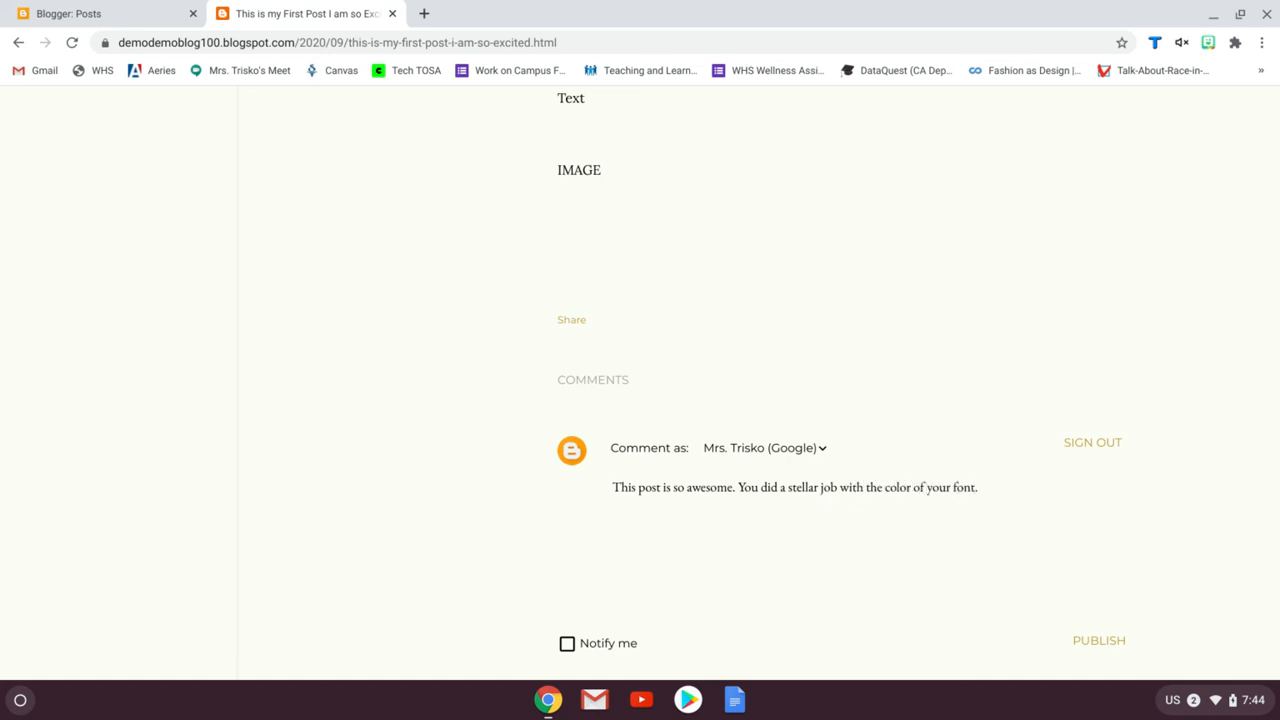
{"action": "scroll", "coordinate": [940, 560], "scroll_direction": "down", "scroll_amount": 1}
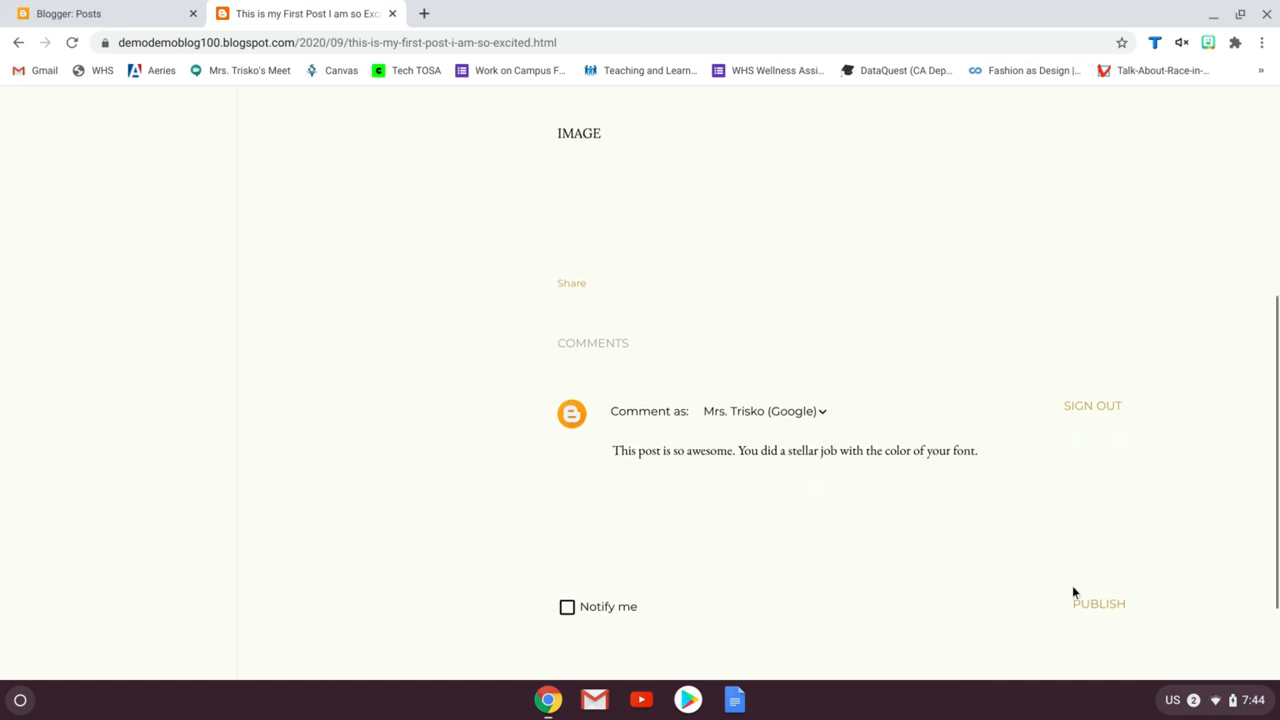
{"action": "left_click", "coordinate": [1101, 606]}
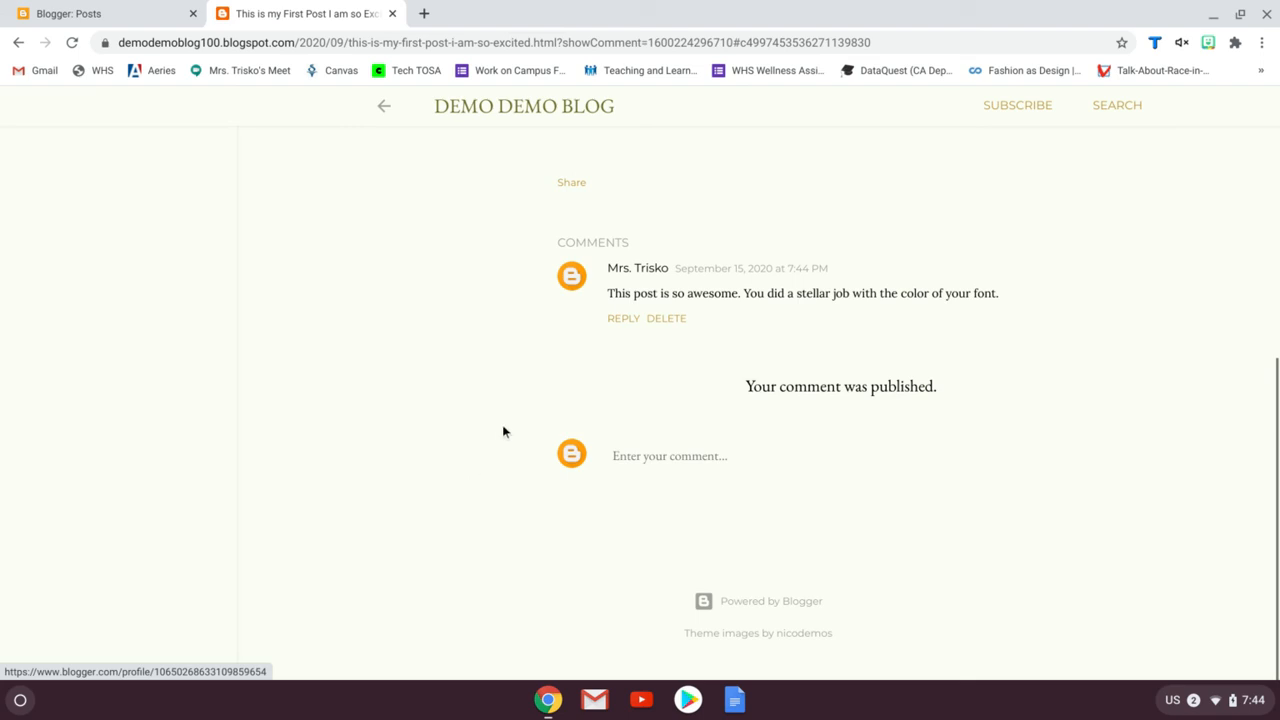
{"action": "scroll", "coordinate": [502, 431], "scroll_direction": "up", "scroll_amount": 5}
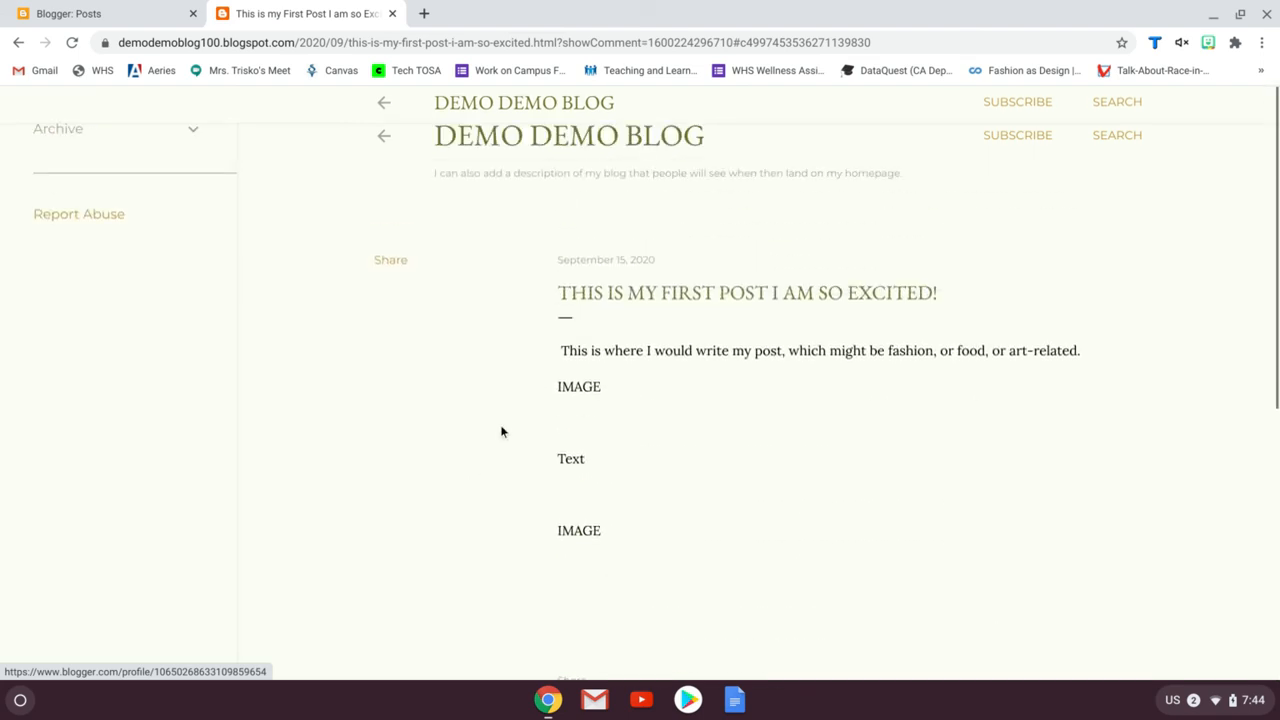